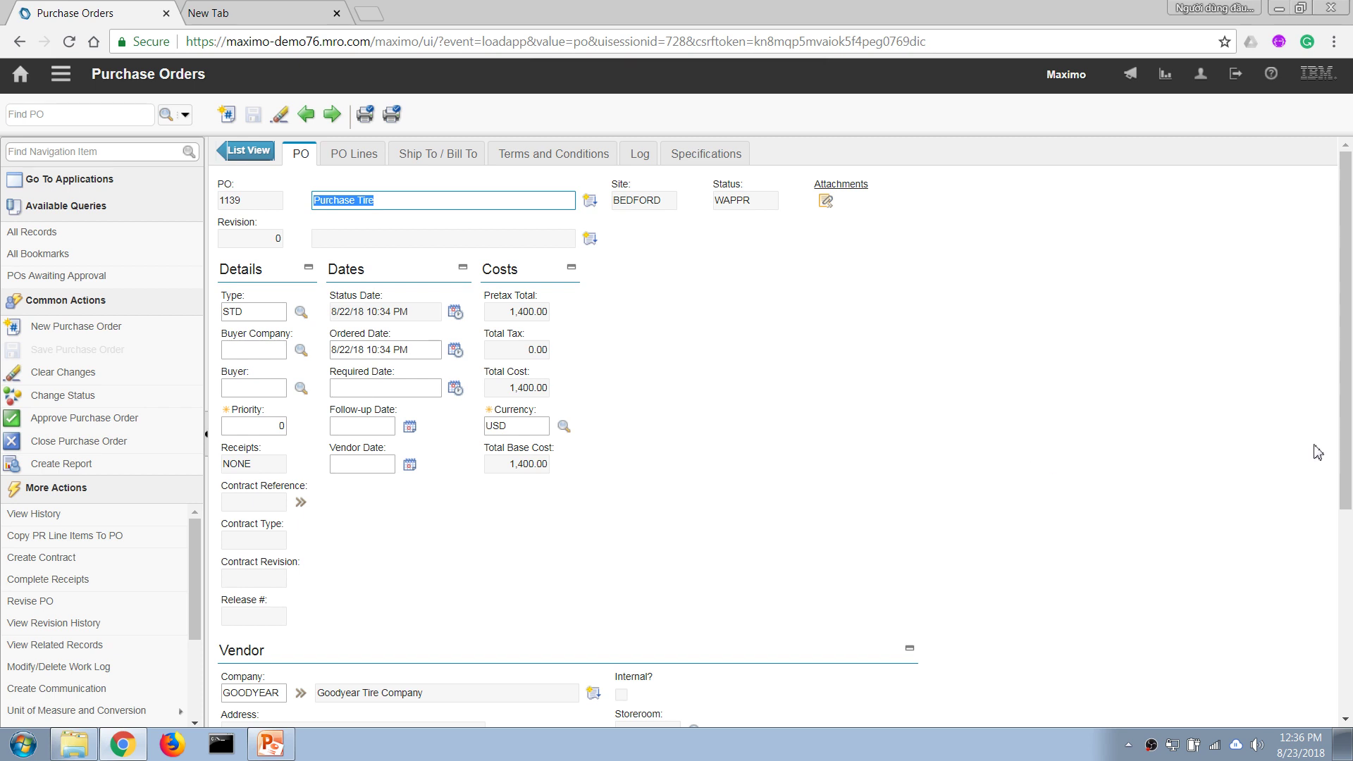
- Set the Wheel, Truck line quantity to 10 on the Purchase Tire purchase order and save the record
left_click_drag(1346, 459, 1320, 568)
scroll(1323, 565, "up", 3)
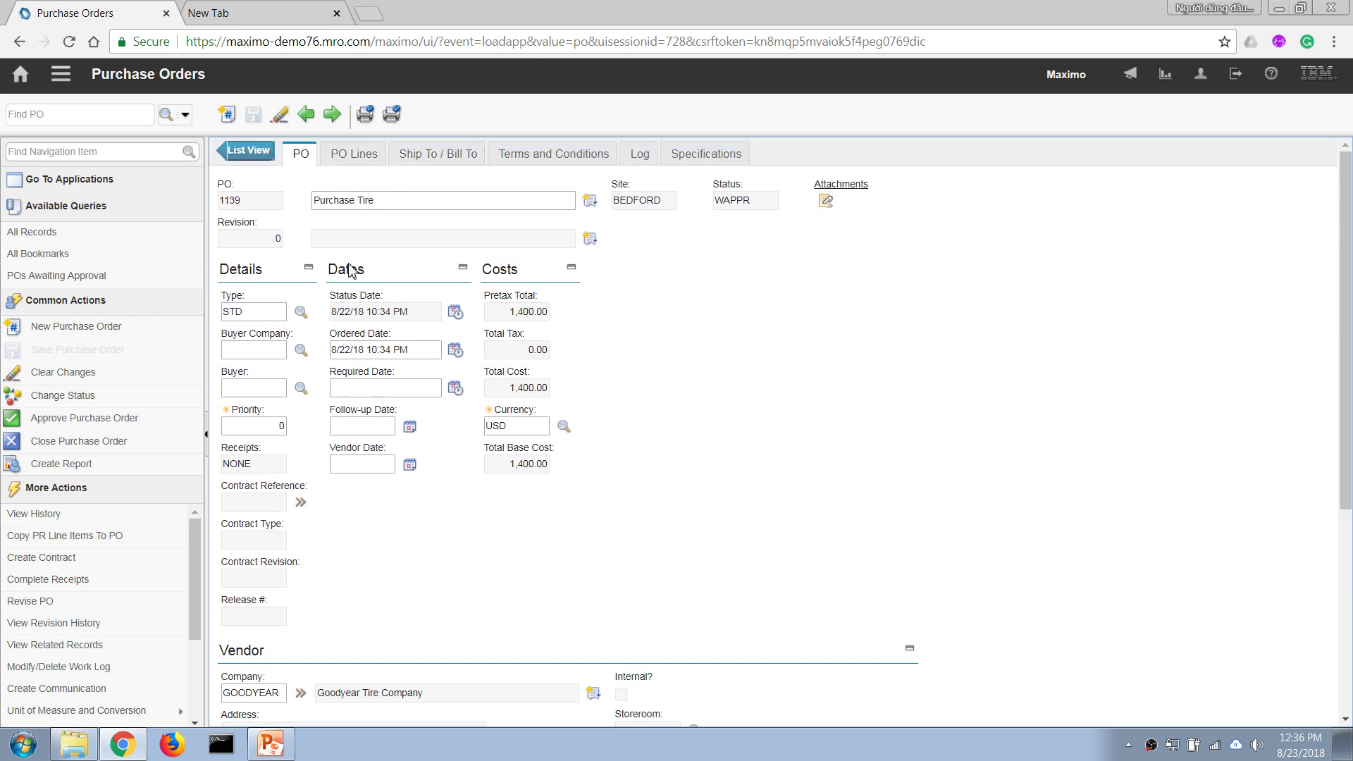
left_click(351, 154)
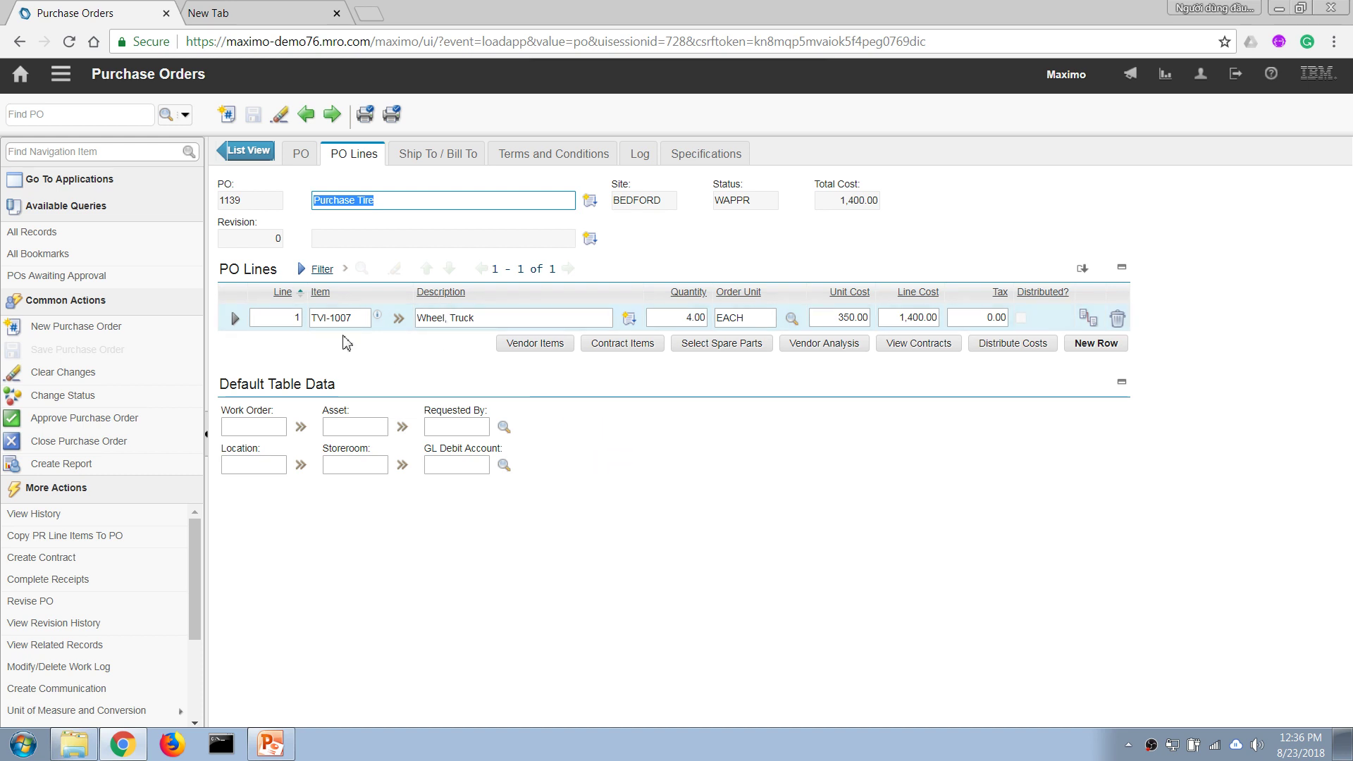
left_click(237, 326)
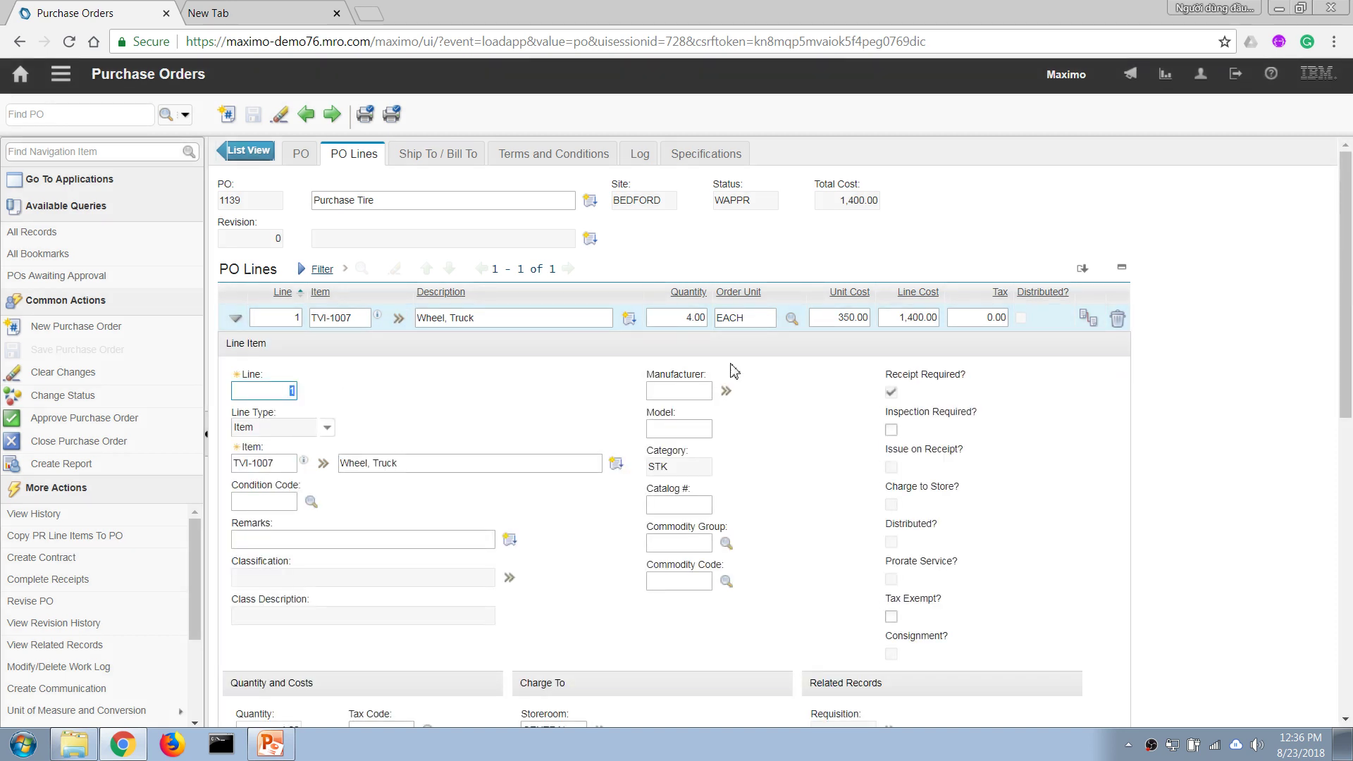
left_click(682, 319)
type("10")
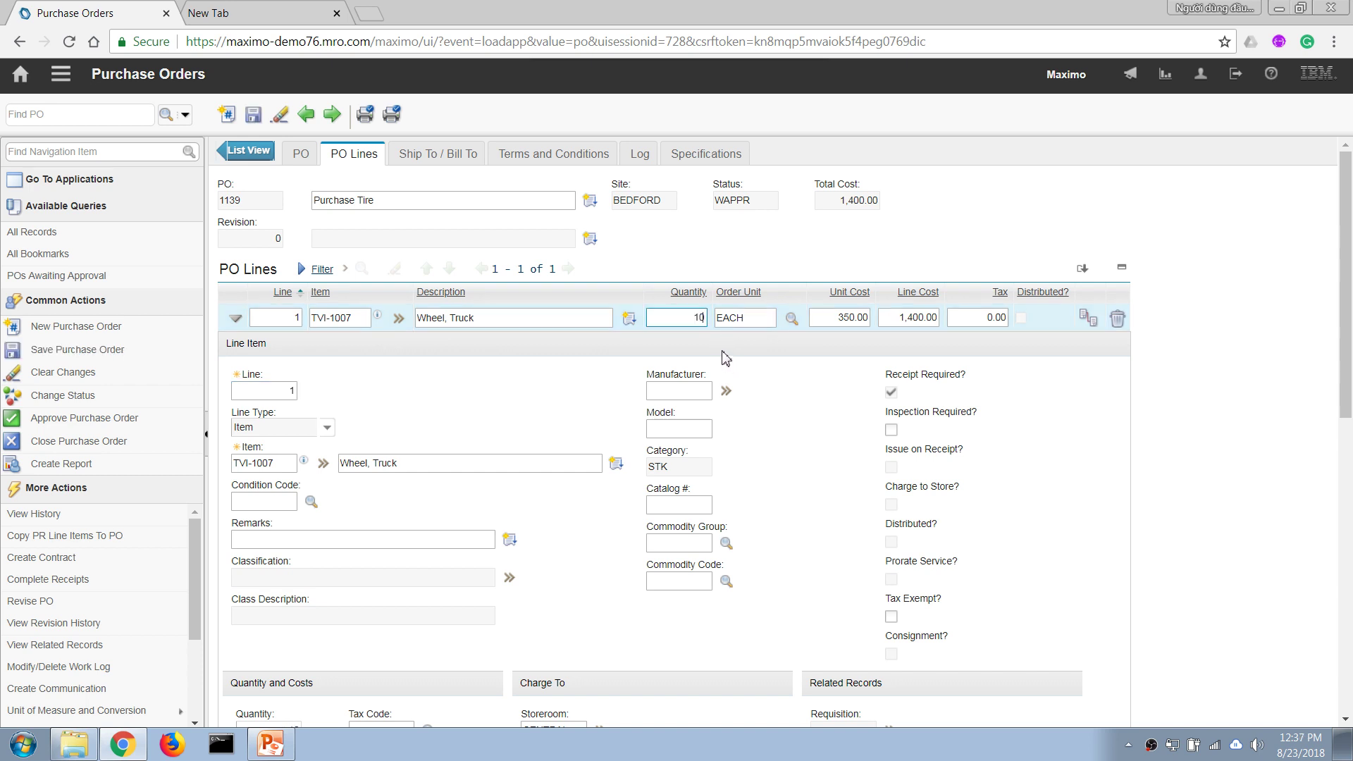
key("Tab")
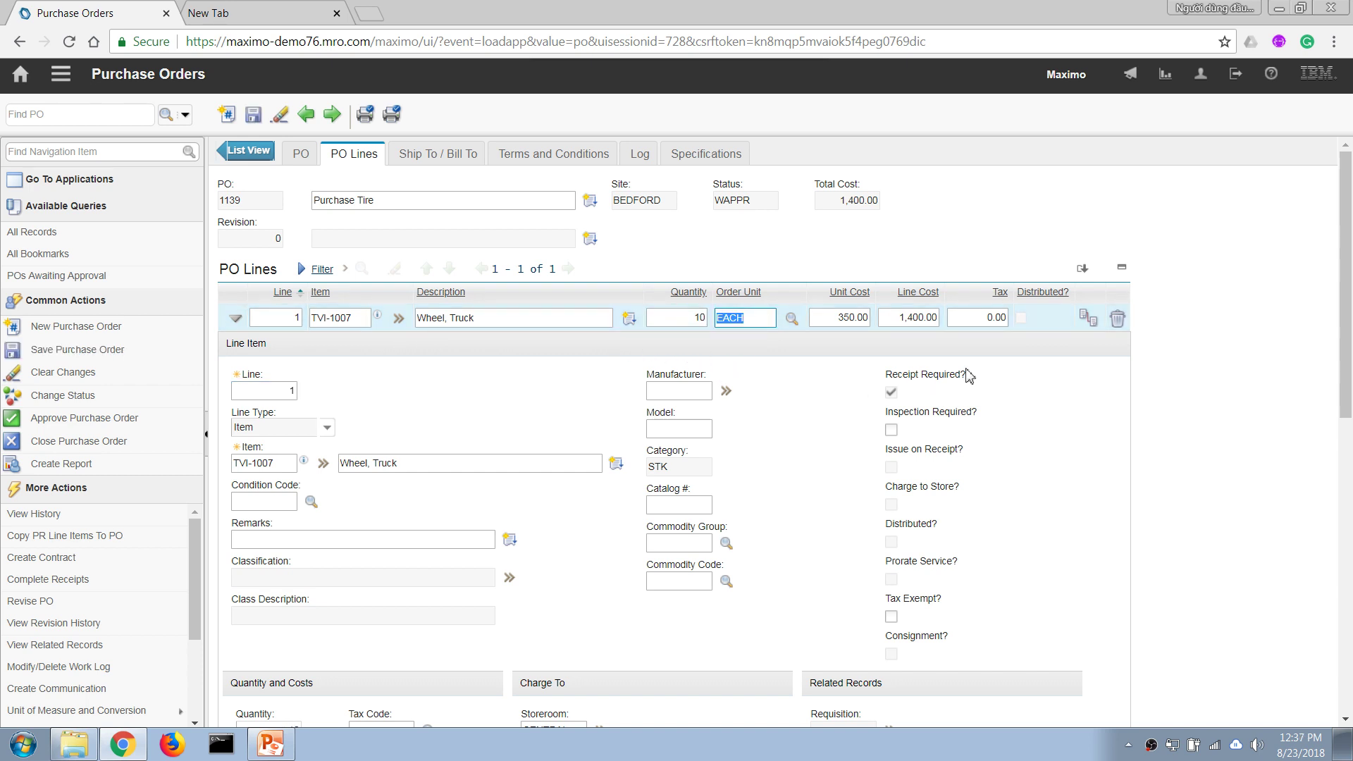
left_click_drag(1345, 352, 1331, 448)
scroll(1334, 453, "down", 1)
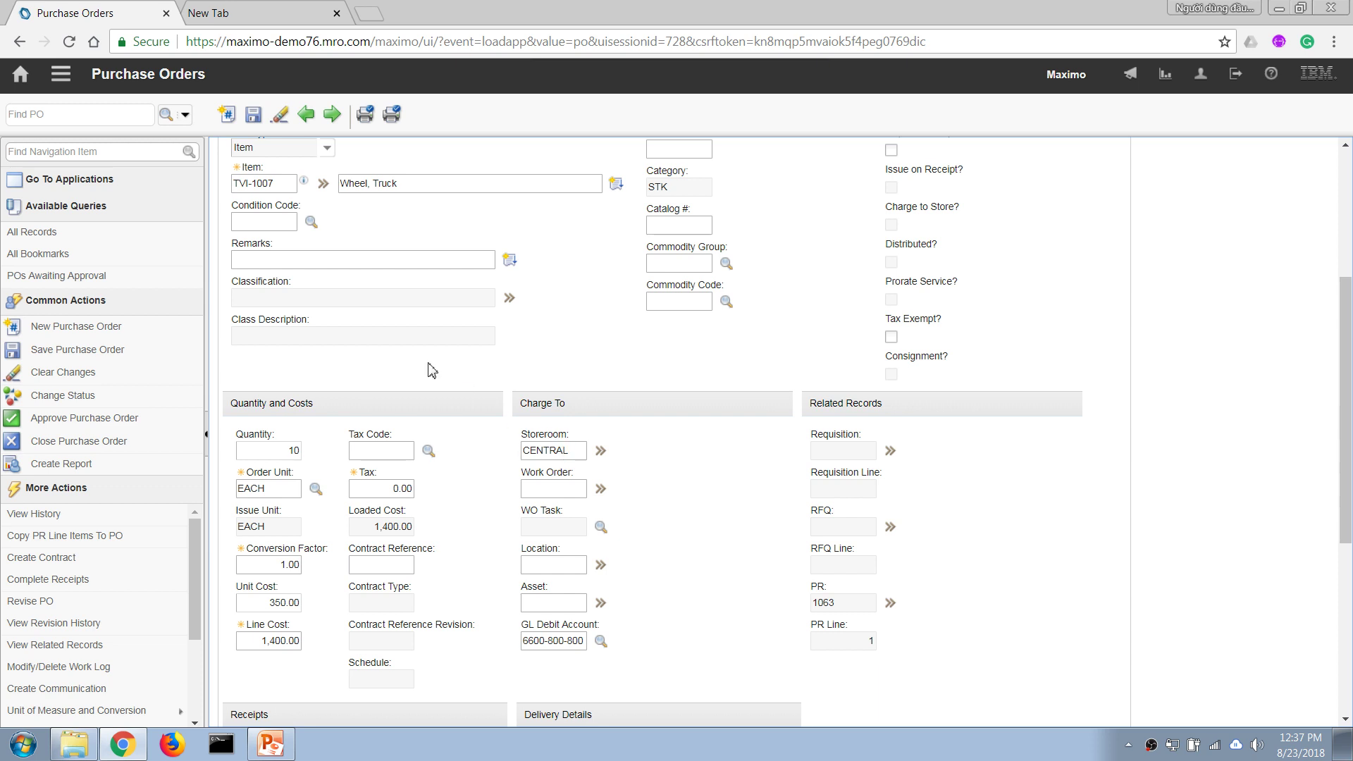
left_click(254, 114)
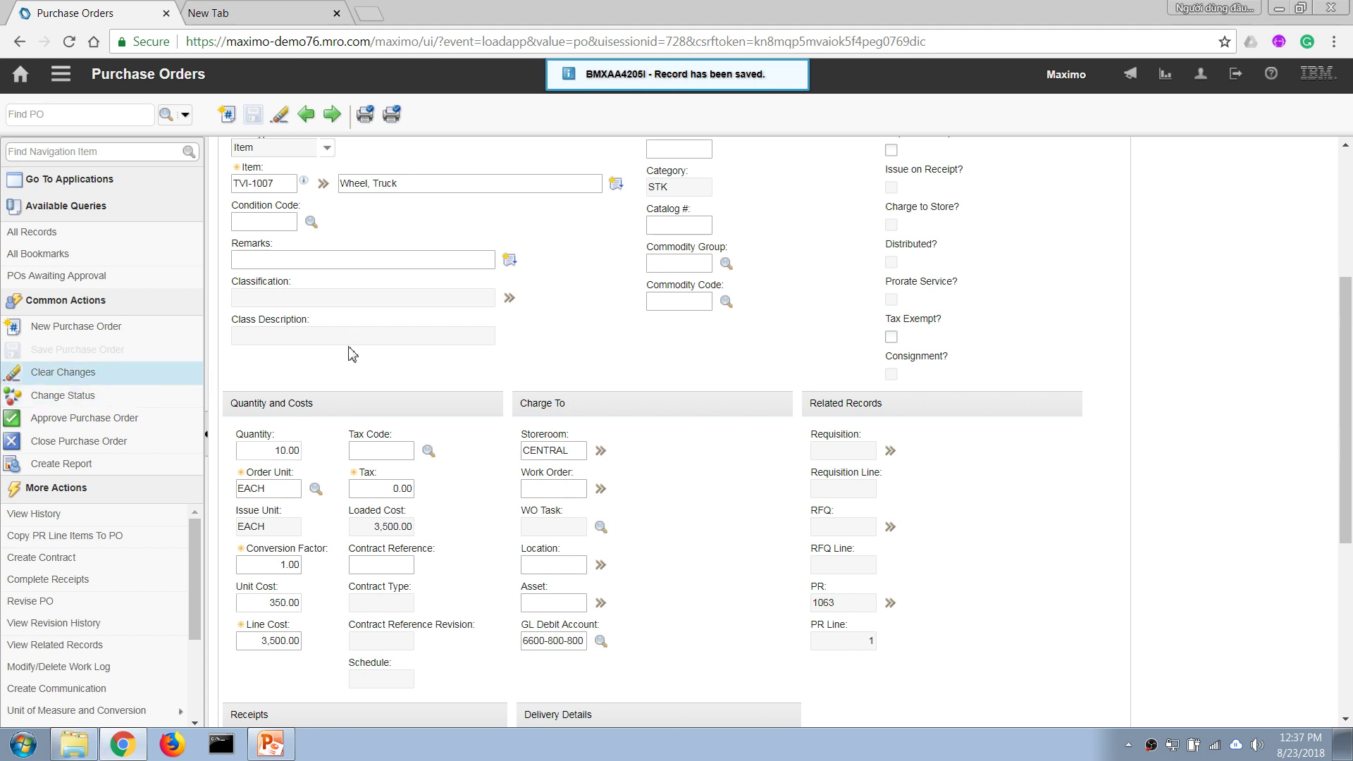
- Change the purchase order's status to Approved
left_click(84, 396)
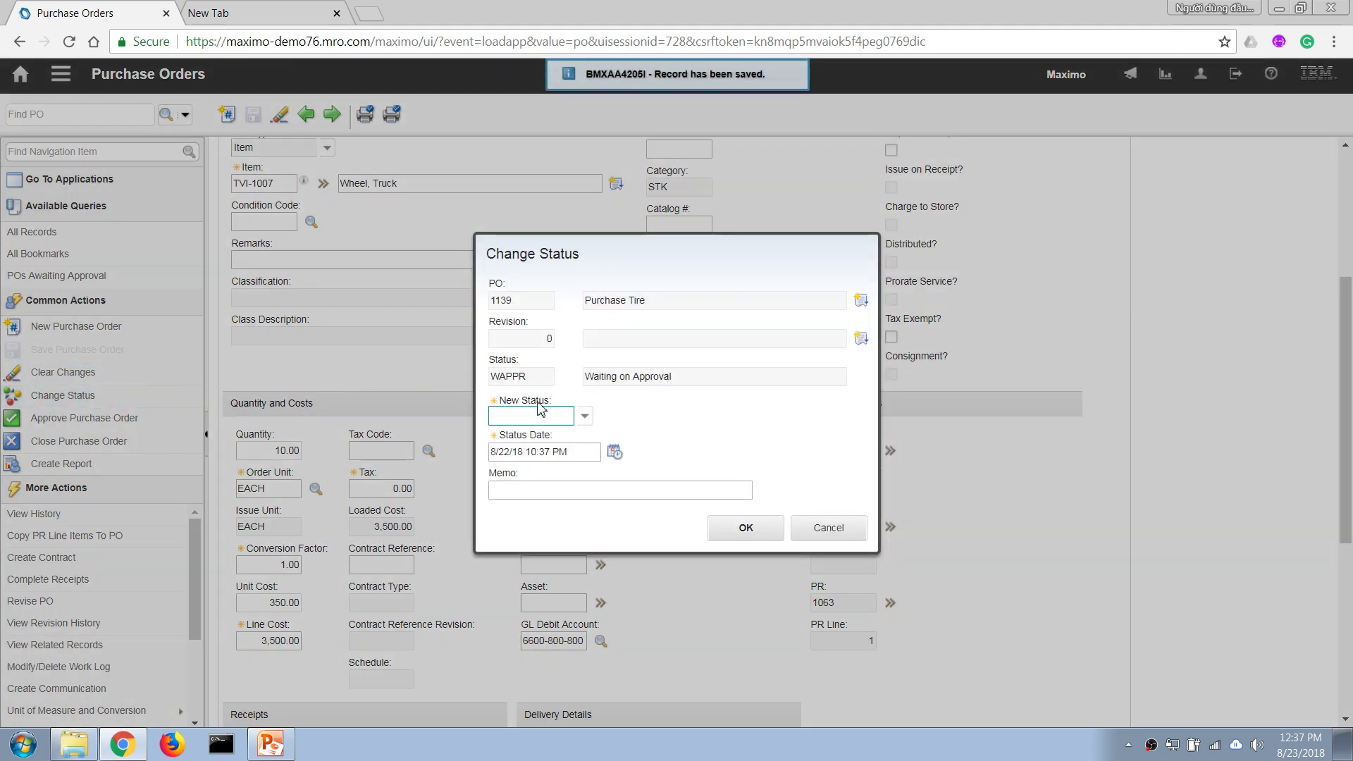
left_click(585, 416)
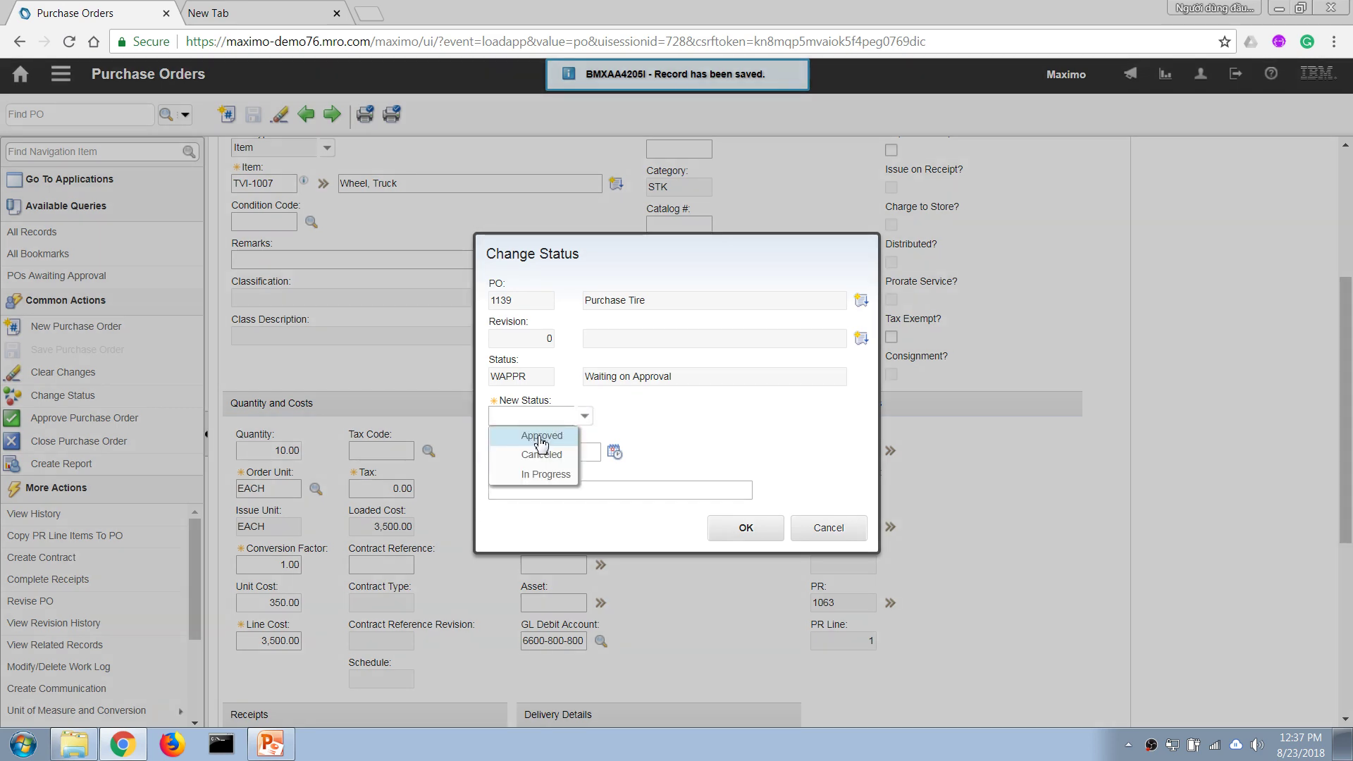
left_click(540, 442)
left_click(733, 531)
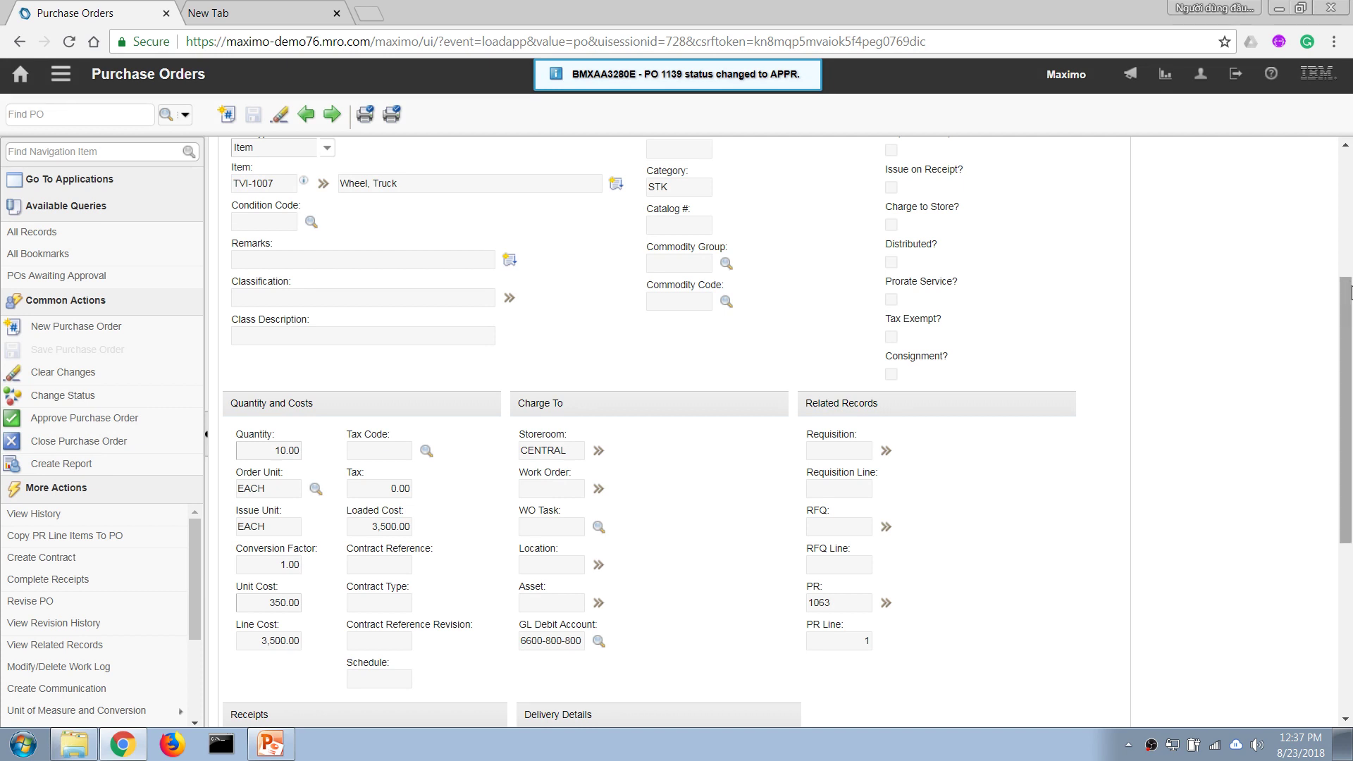
- Review the approved purchase order's line details, then its main details, costs and vendor information
left_click(1346, 271)
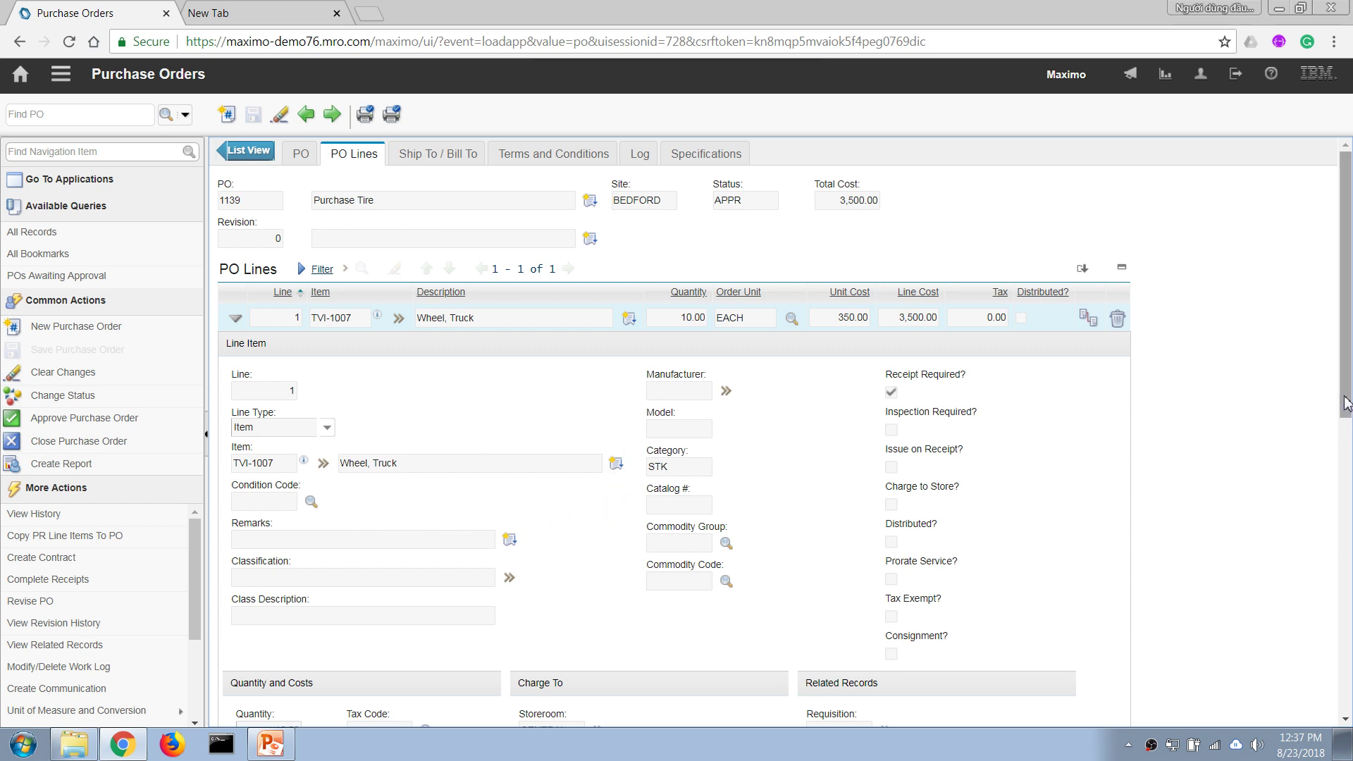
left_click_drag(1346, 403, 1346, 405)
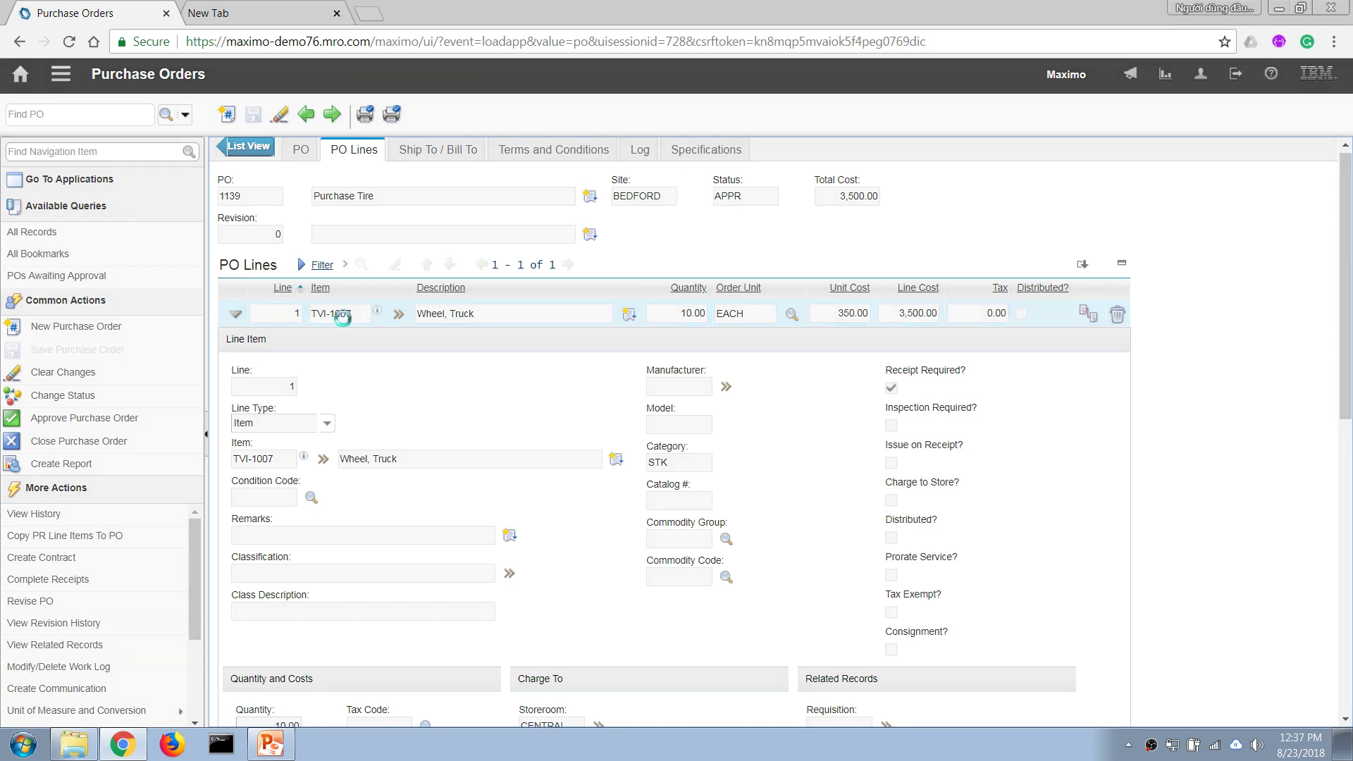
mouse_move(345, 319)
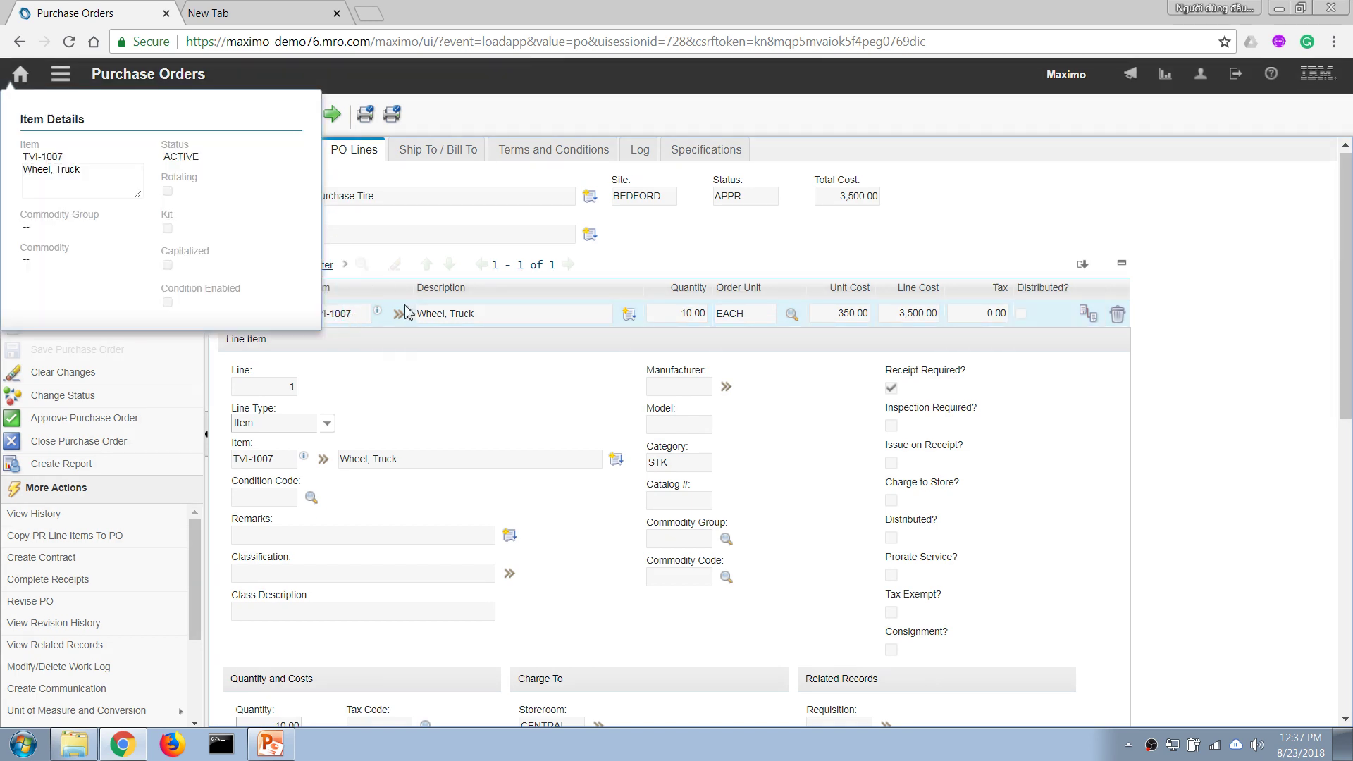
left_click(301, 148)
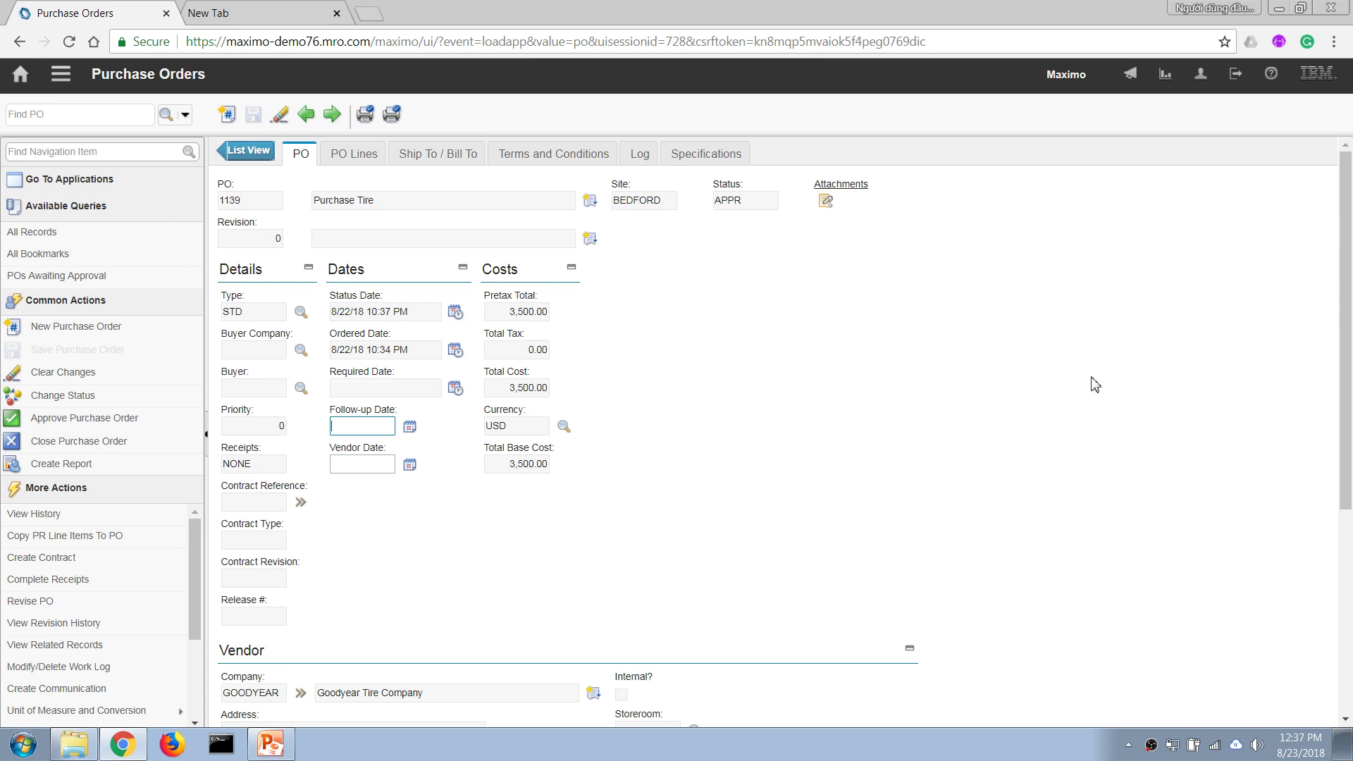
scroll(1318, 432, "down", 4)
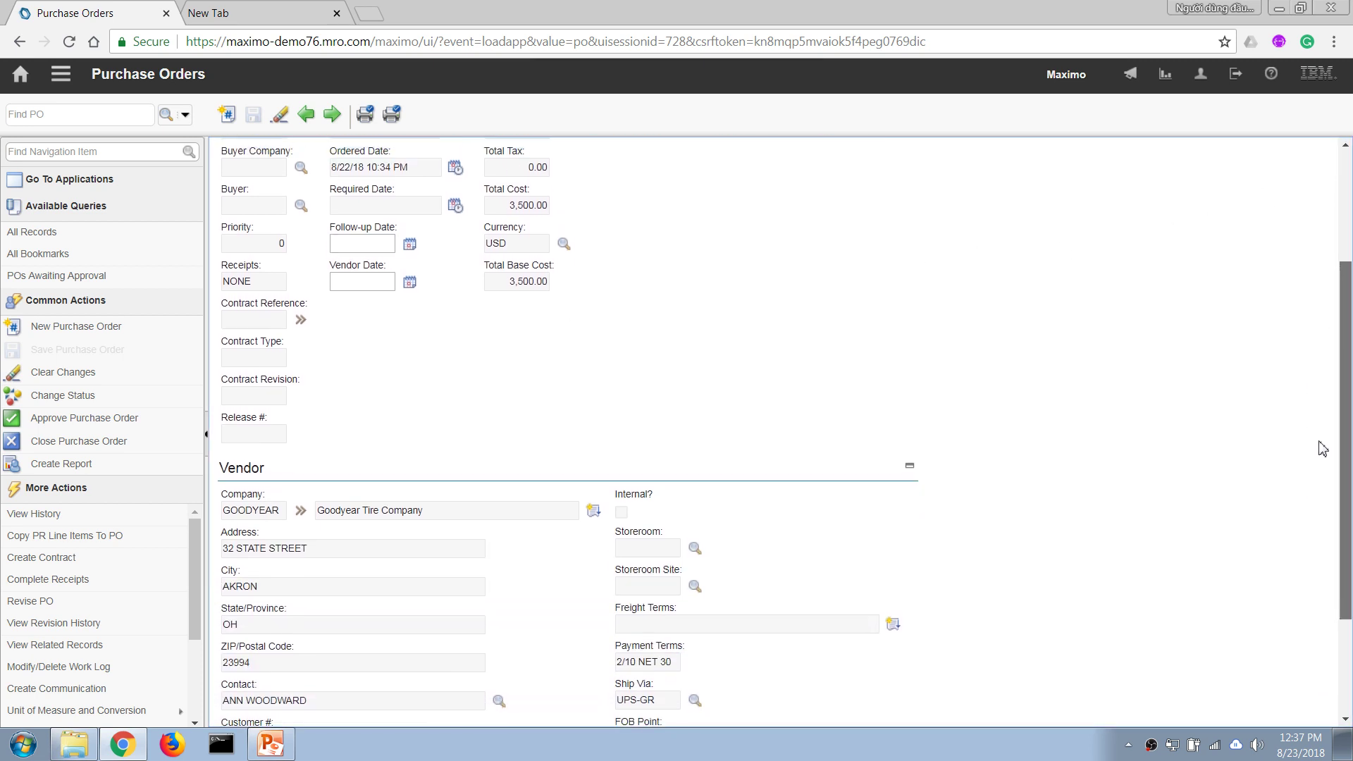
scroll(1261, 366, "up", 4)
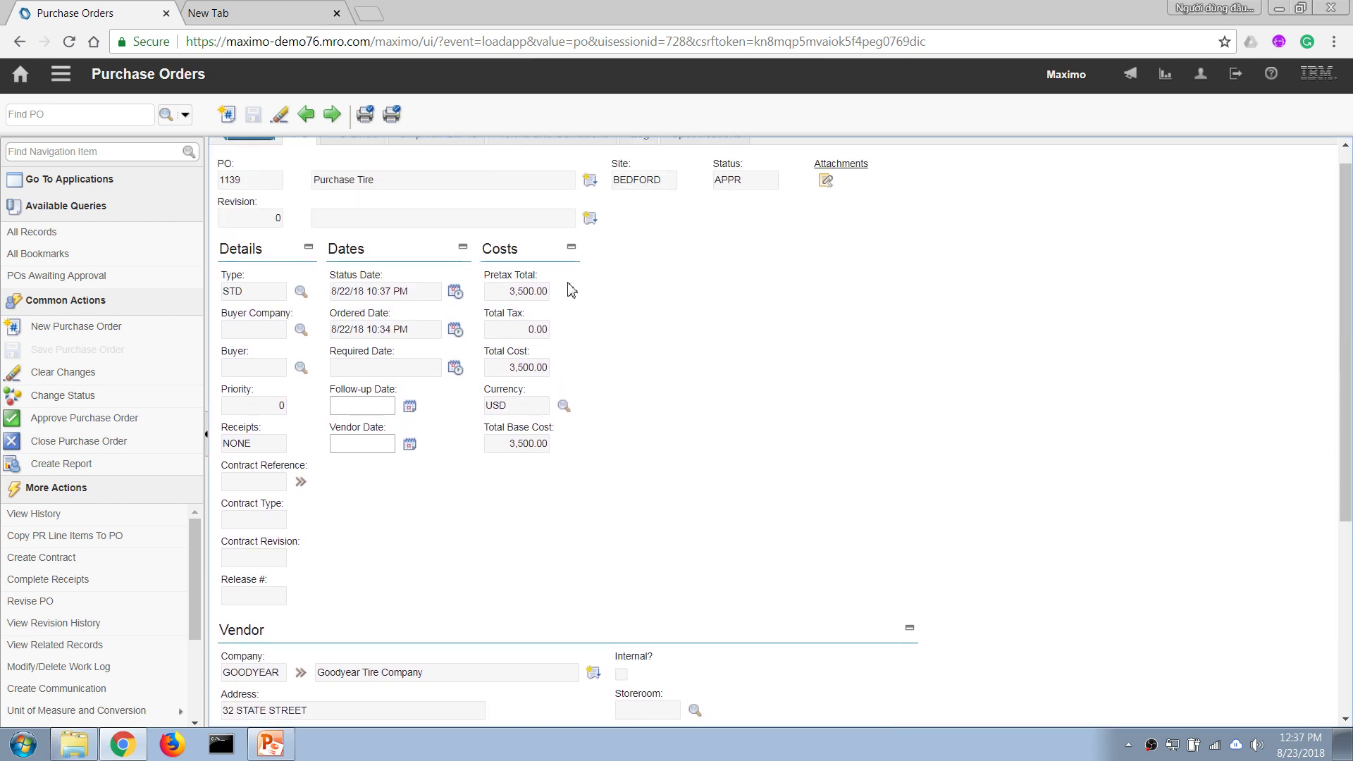
- Switch to the Receiving application for purchasing
left_click(61, 73)
mouse_move(162, 368)
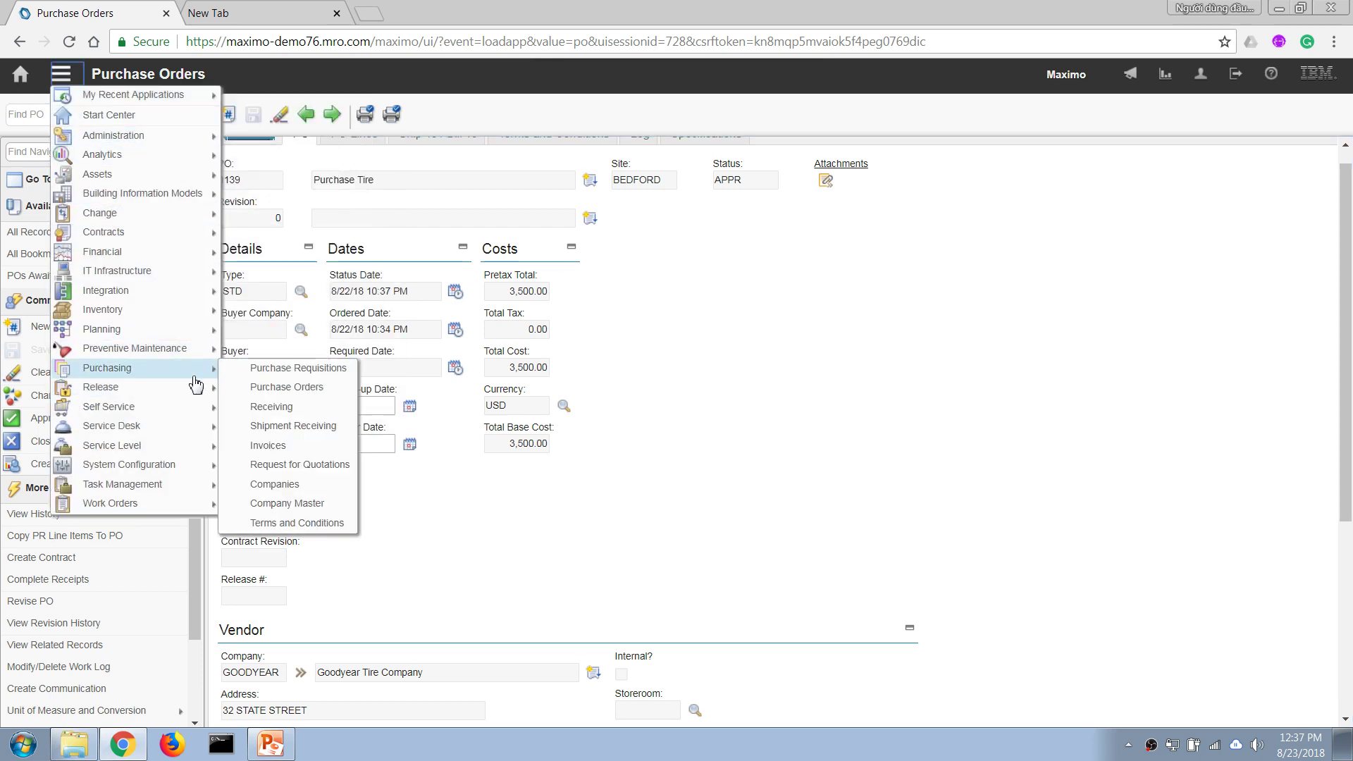
left_click(274, 407)
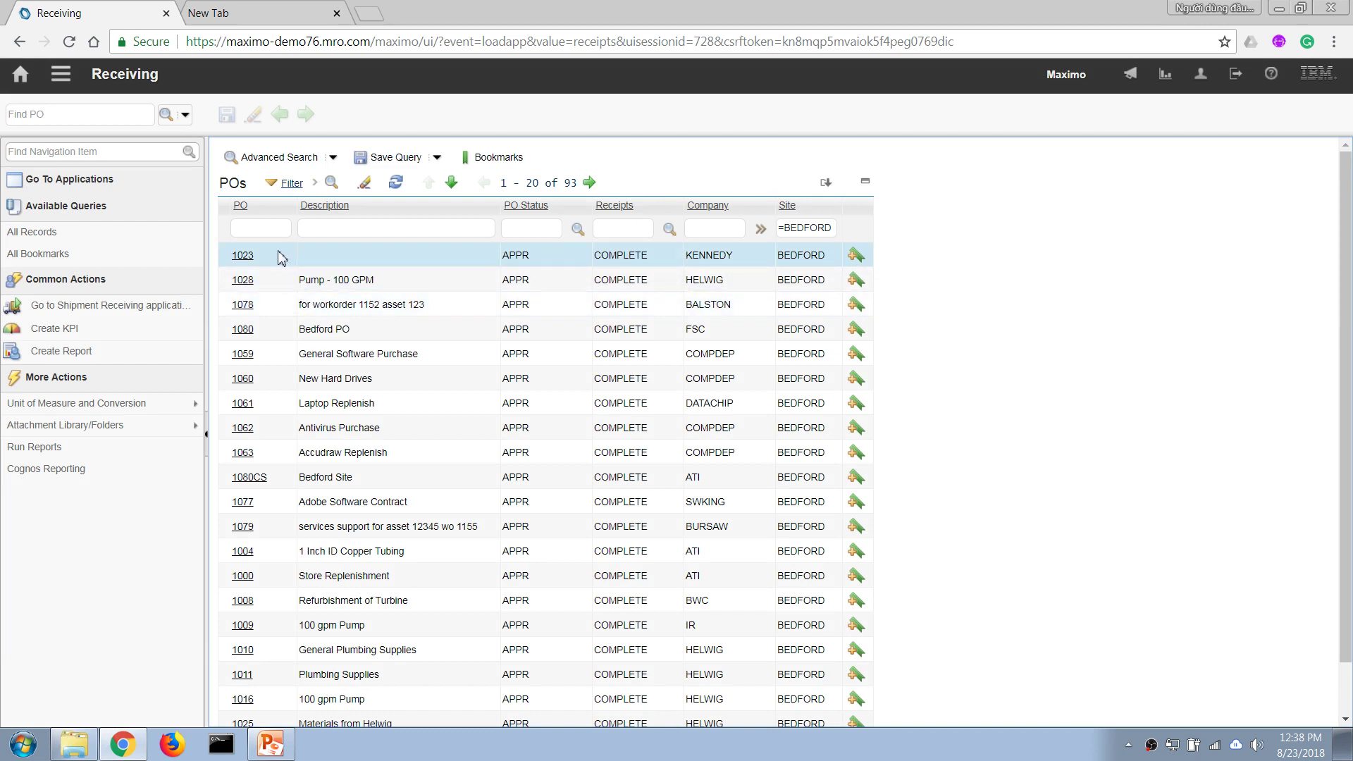
scroll(1212, 444, "down", 2)
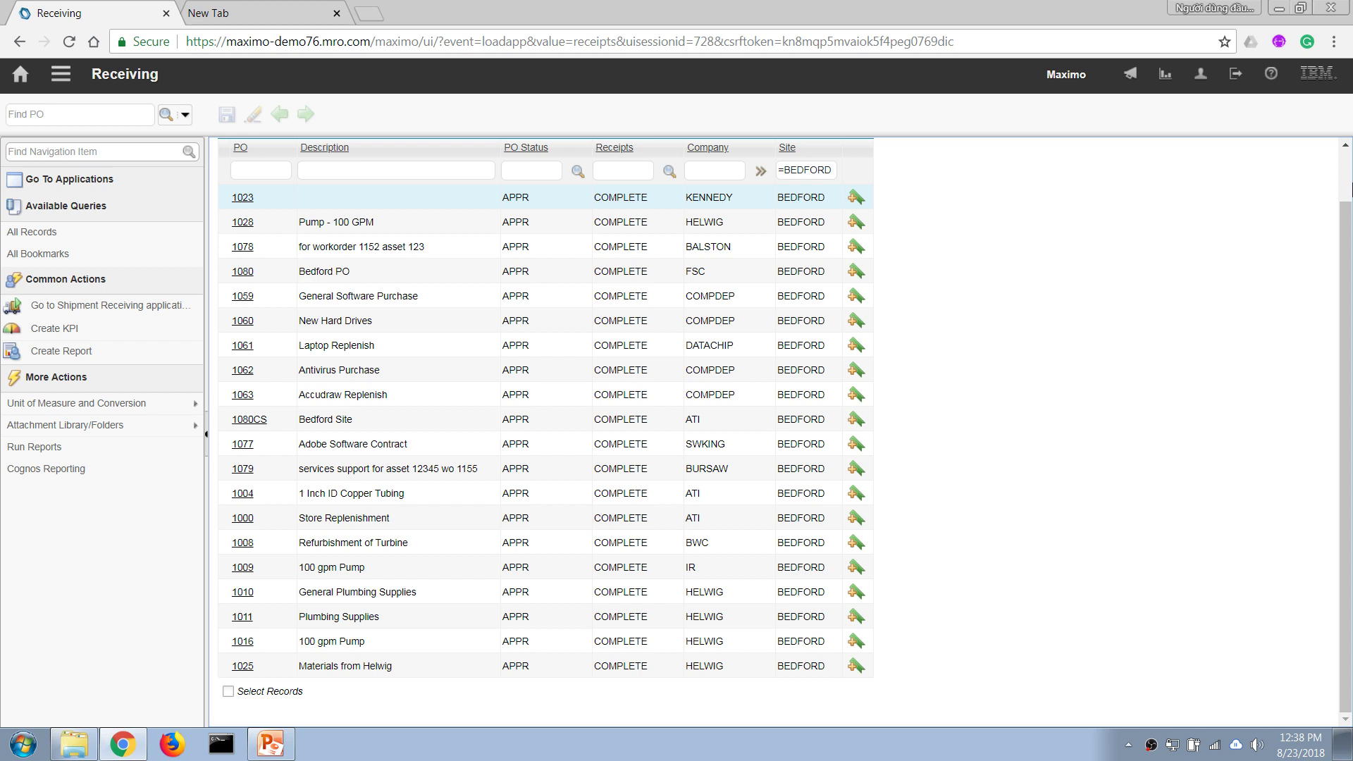
left_click(1346, 191)
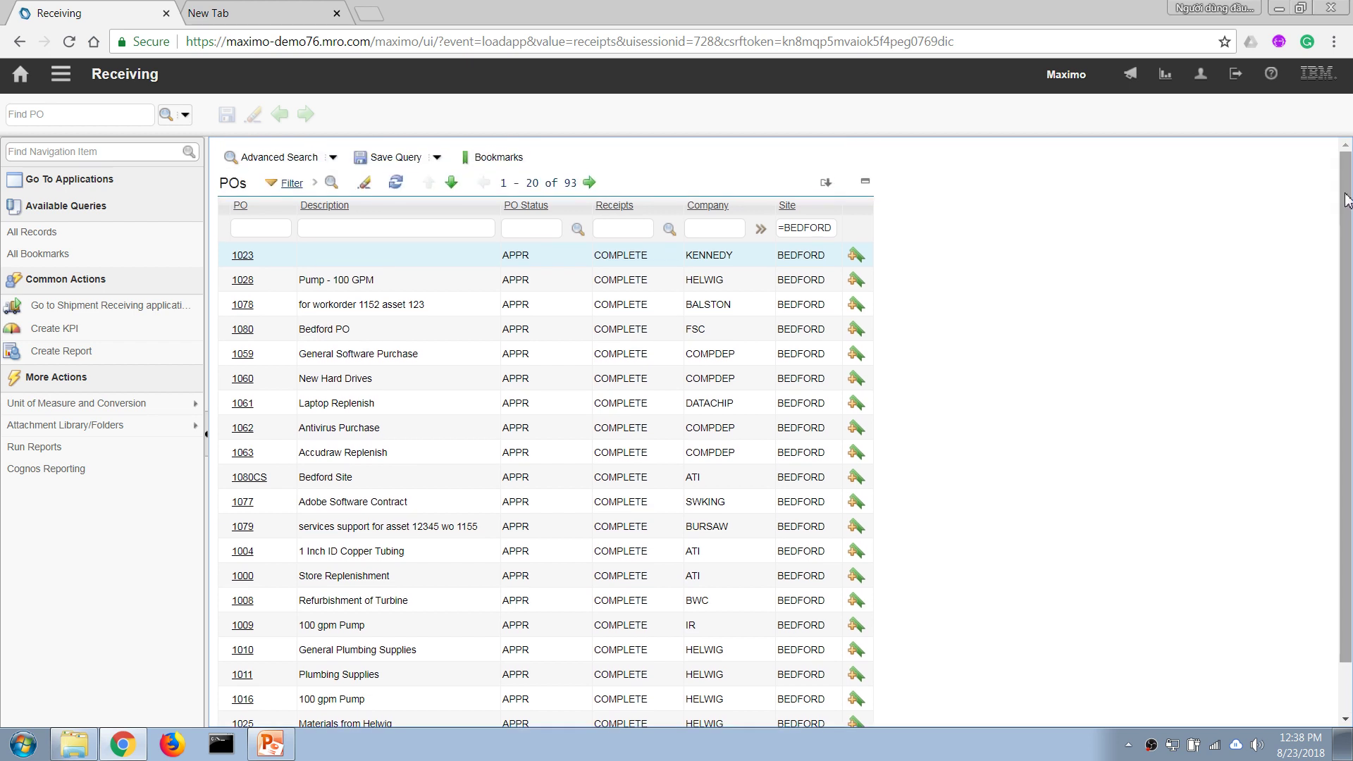
left_click_drag(1346, 200, 1346, 209)
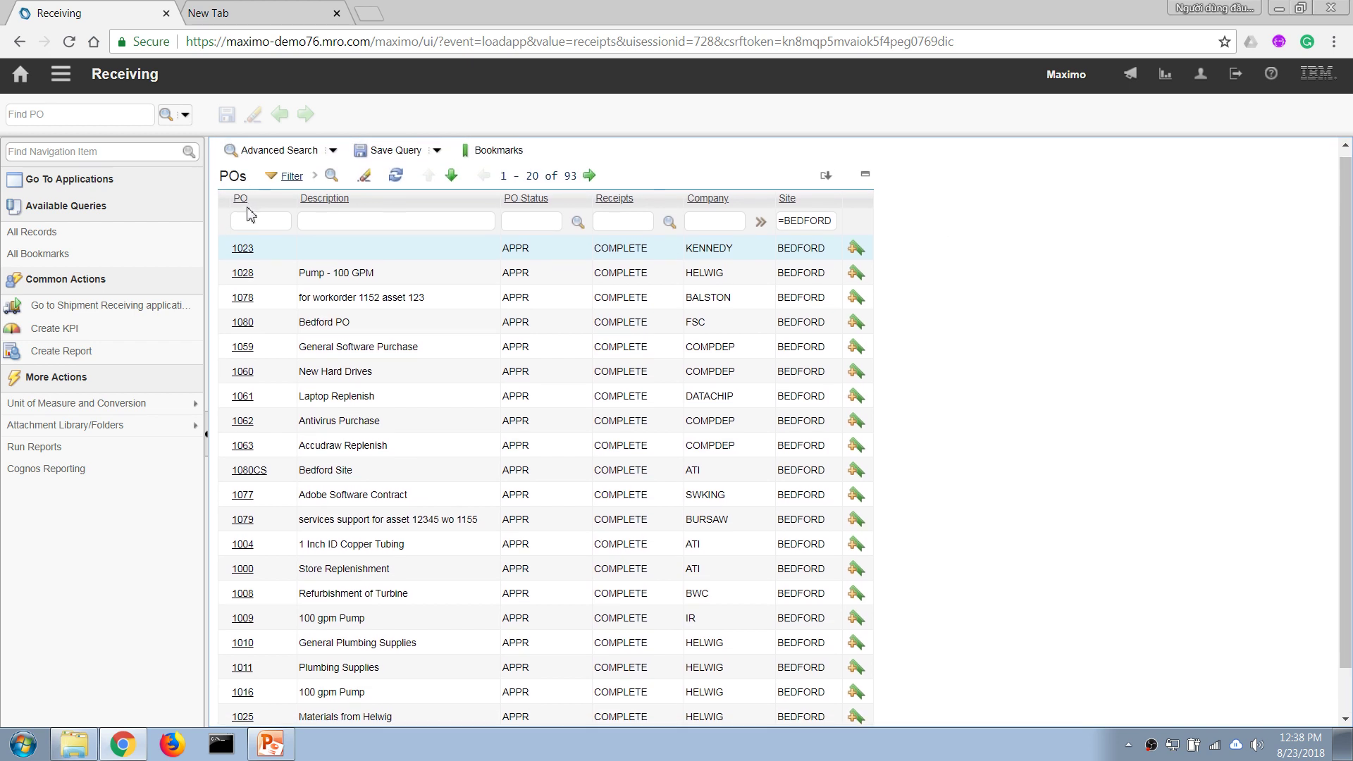
left_click(240, 218)
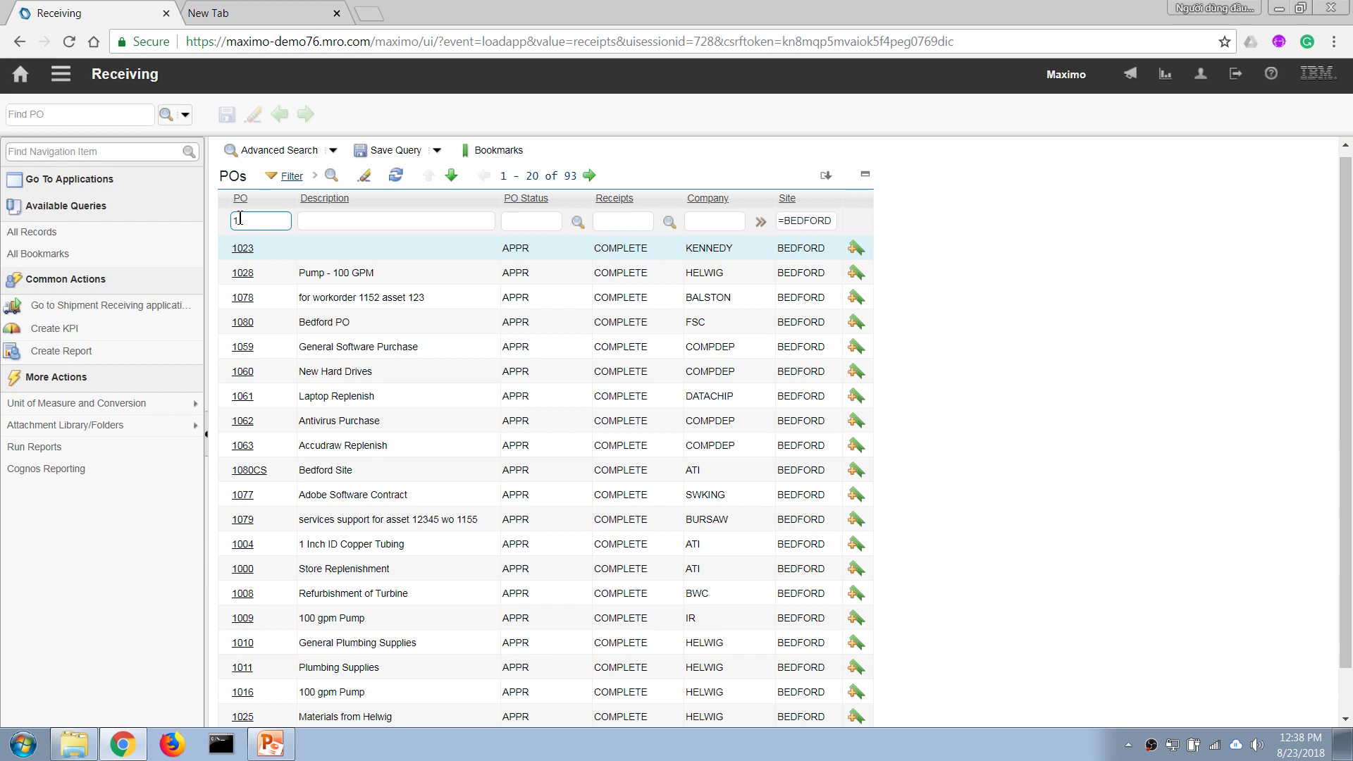
key("Return")
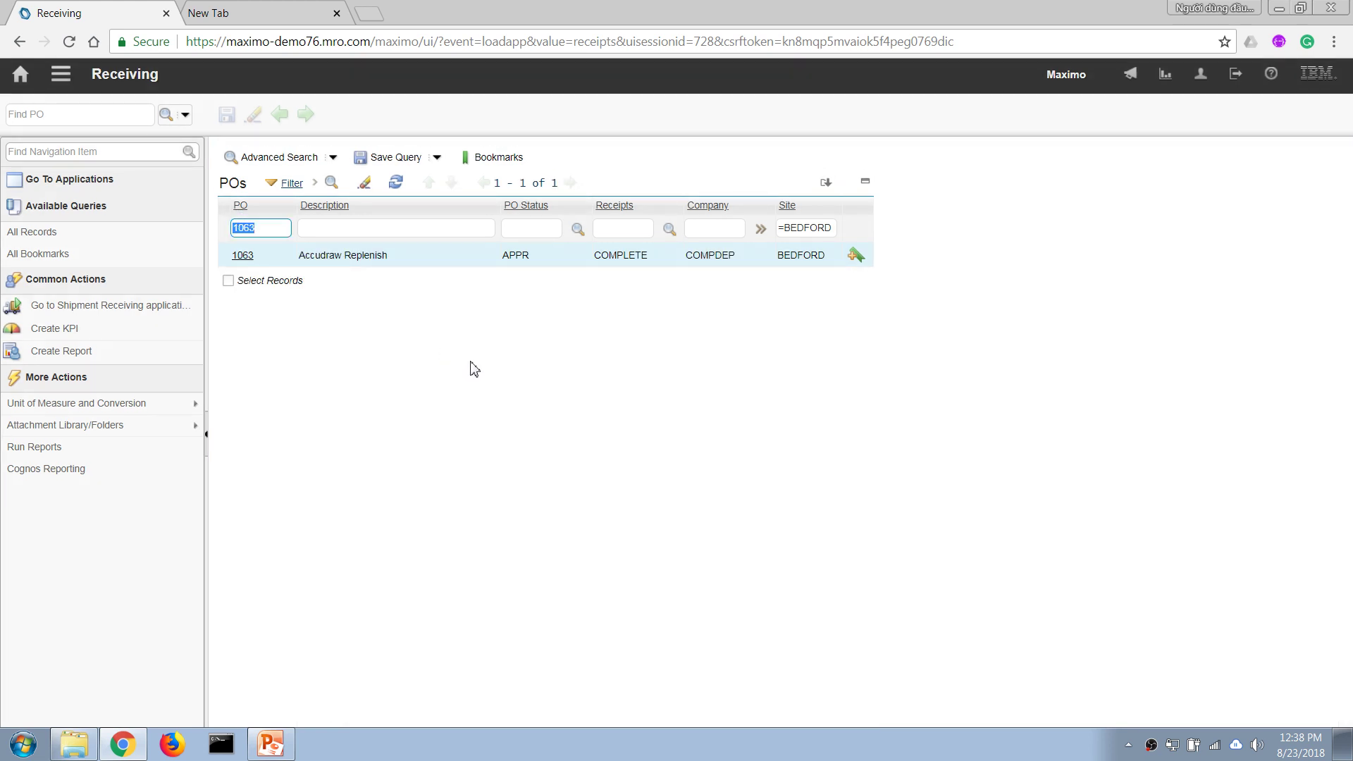
key("BackSpace")
key("Return")
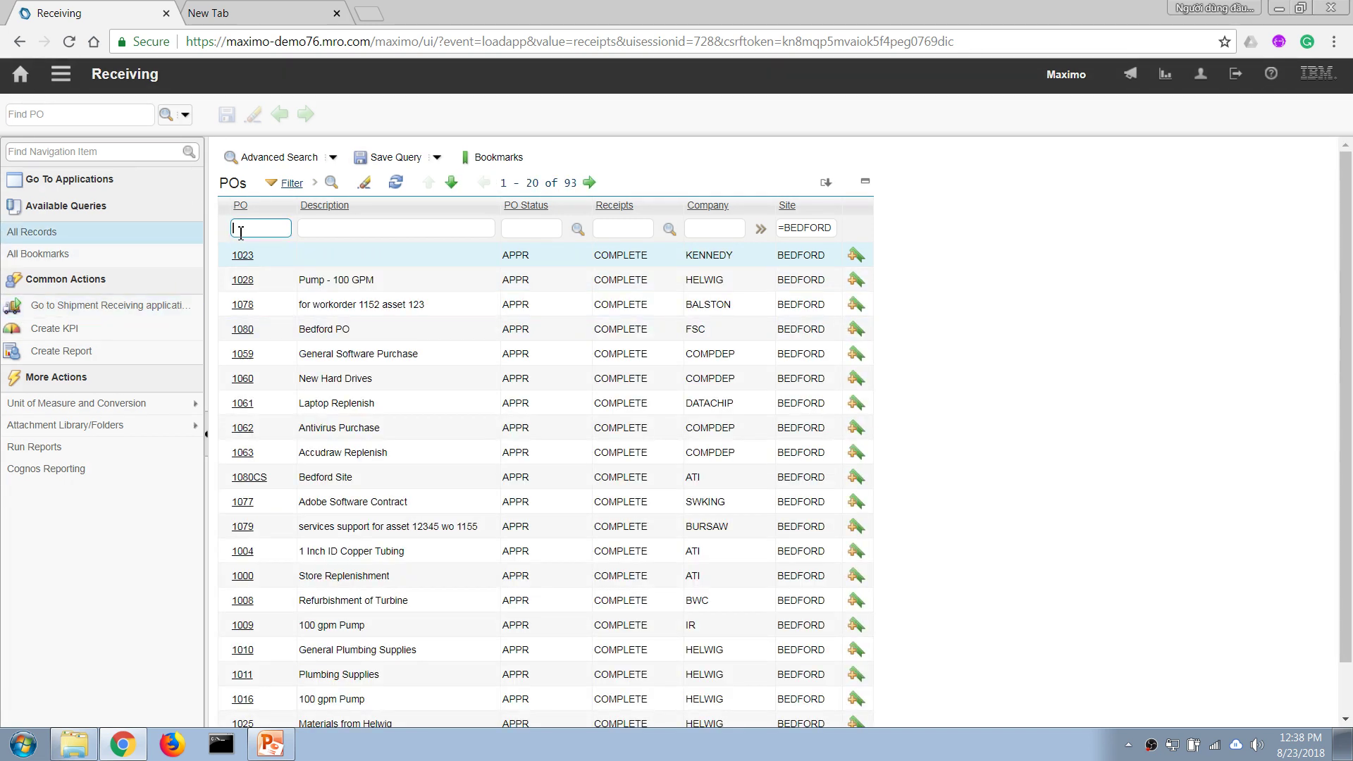
- Sort the purchase orders by PO number in descending order and open the Purchase Tire order
left_click(243, 207)
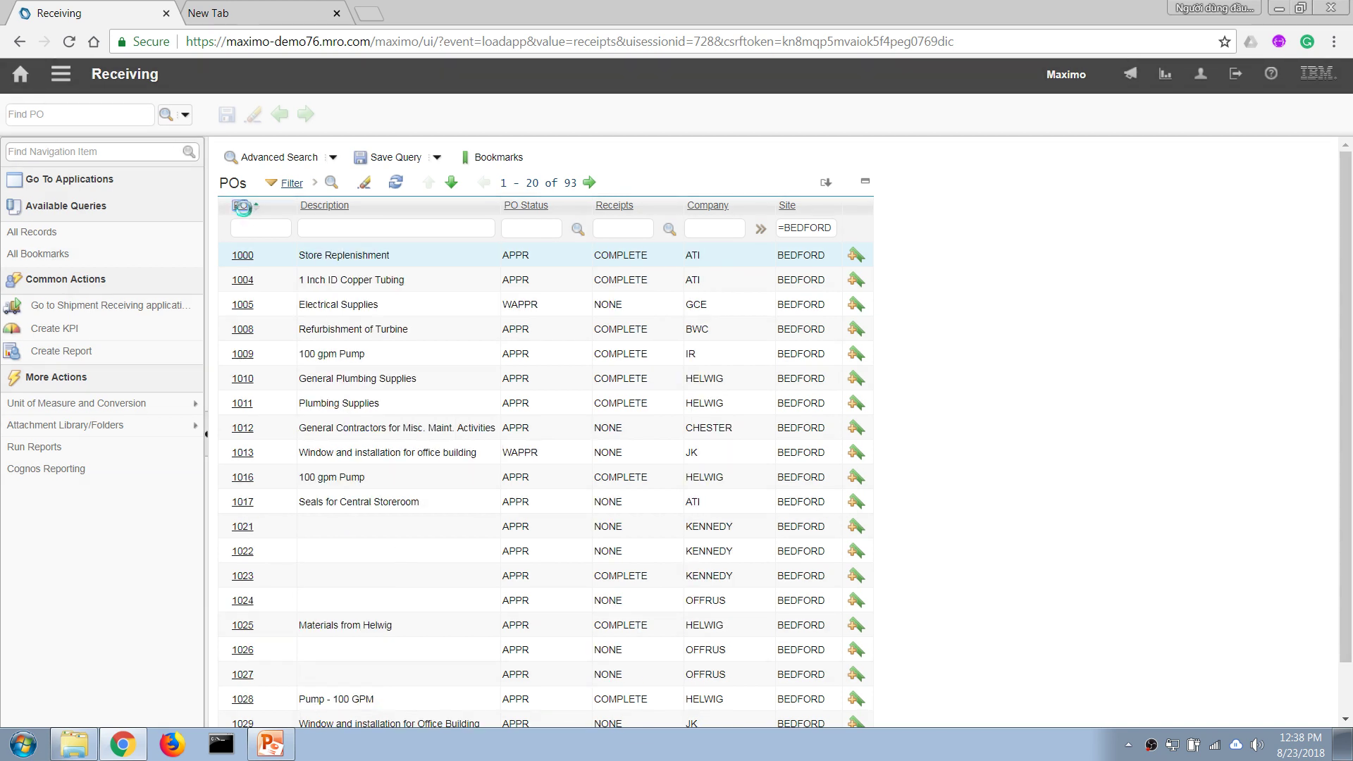
left_click(243, 207)
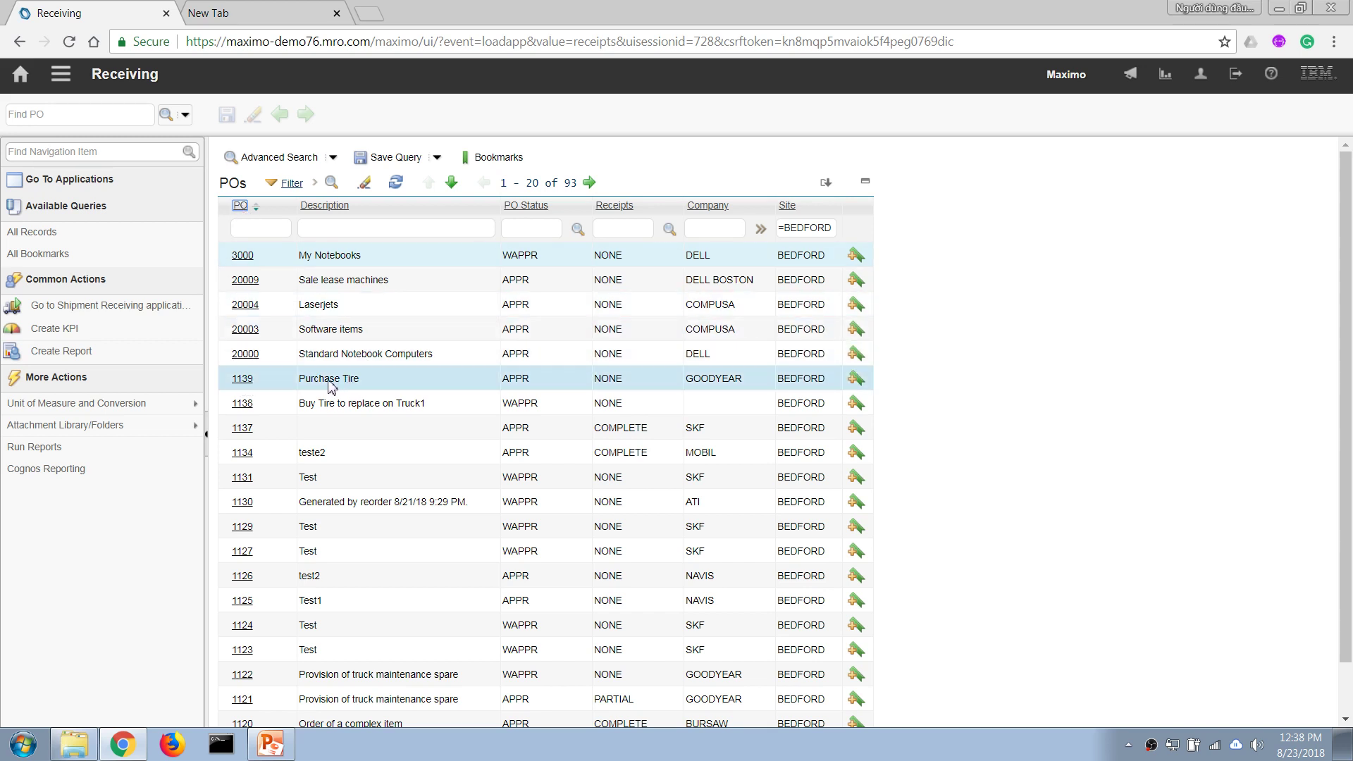
left_click(241, 379)
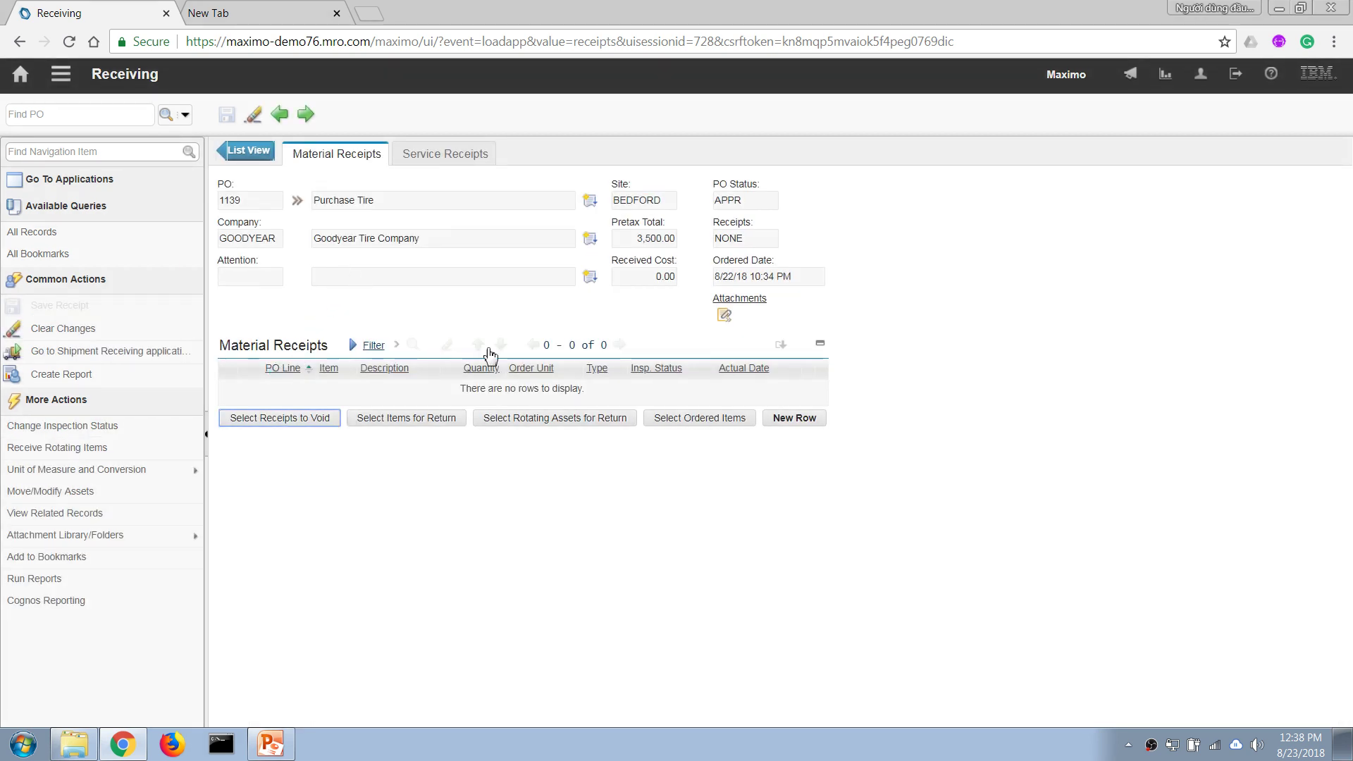
- Check the item number in the order's list of ordered items, and leave the list without selecting anything
left_click(677, 421)
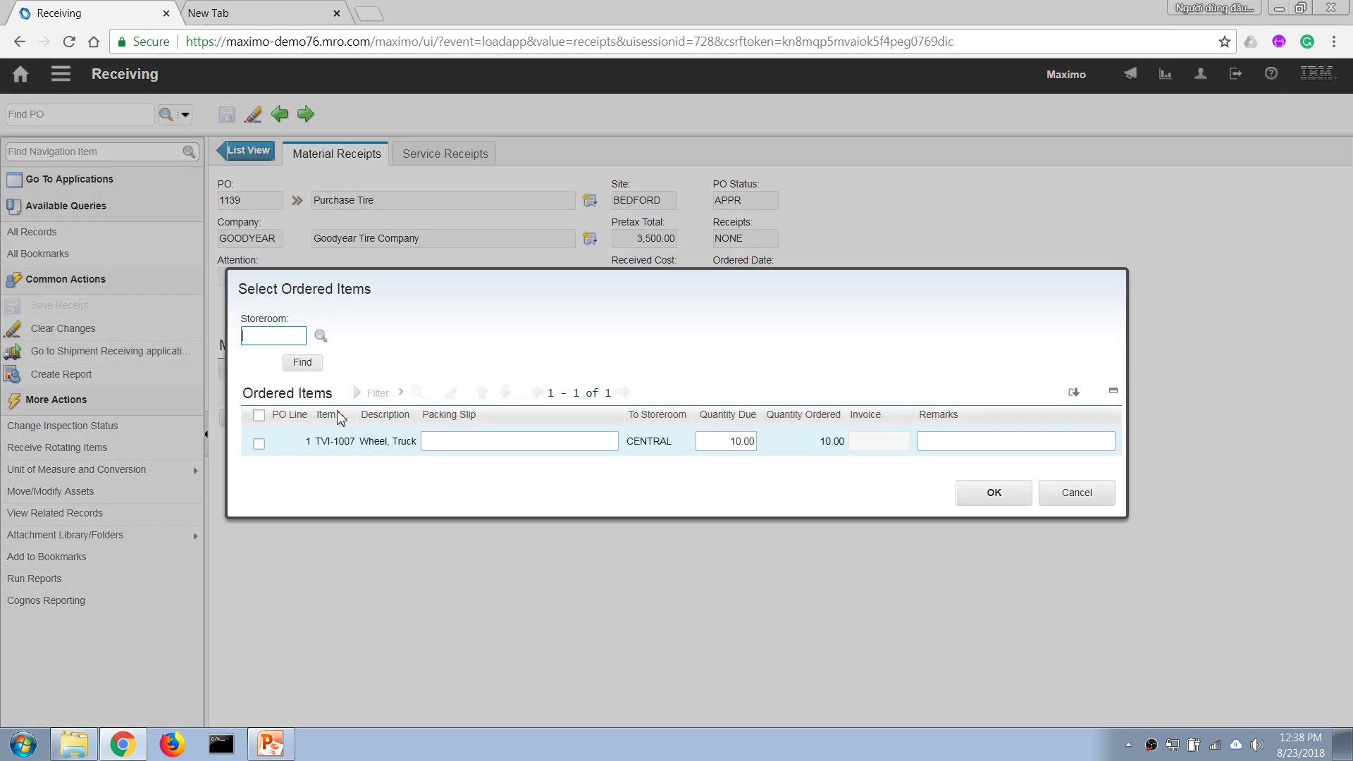
double_click(324, 442)
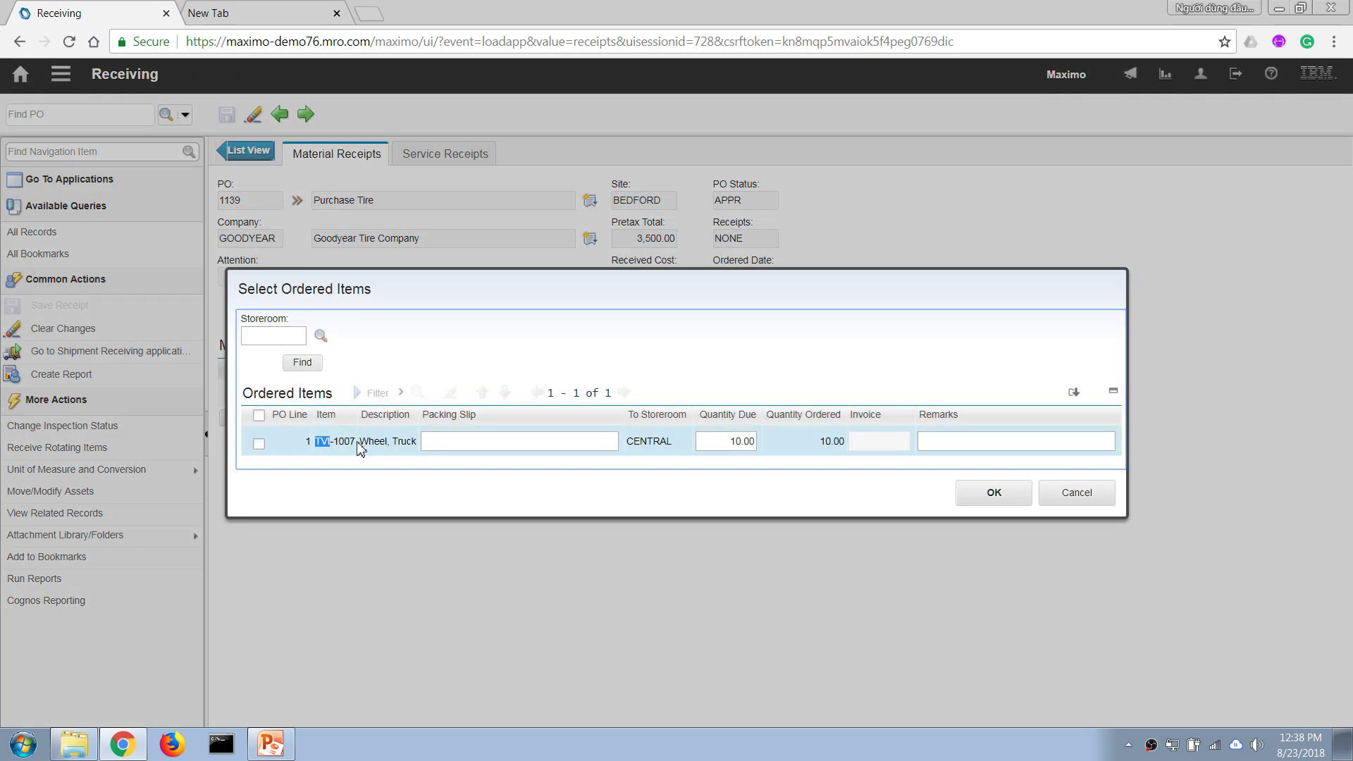
left_click(344, 445)
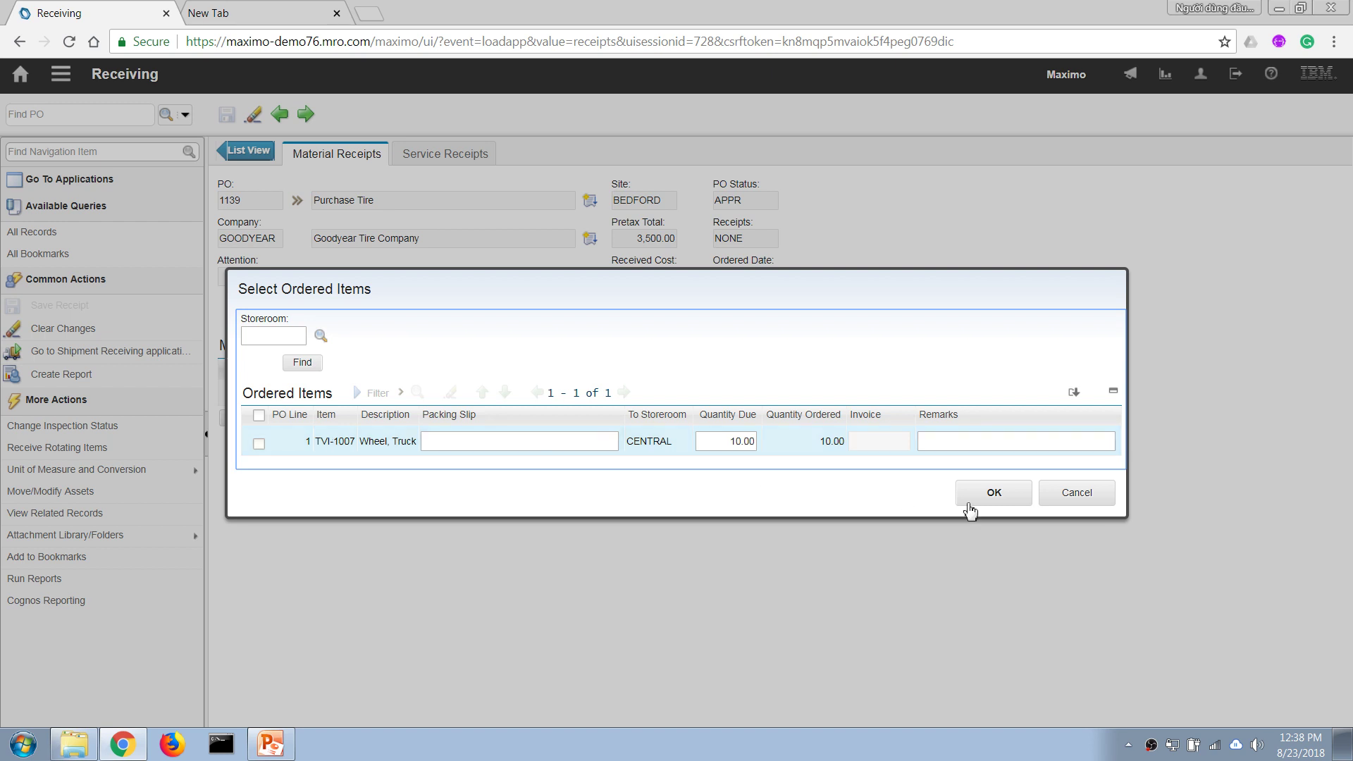
left_click(1076, 493)
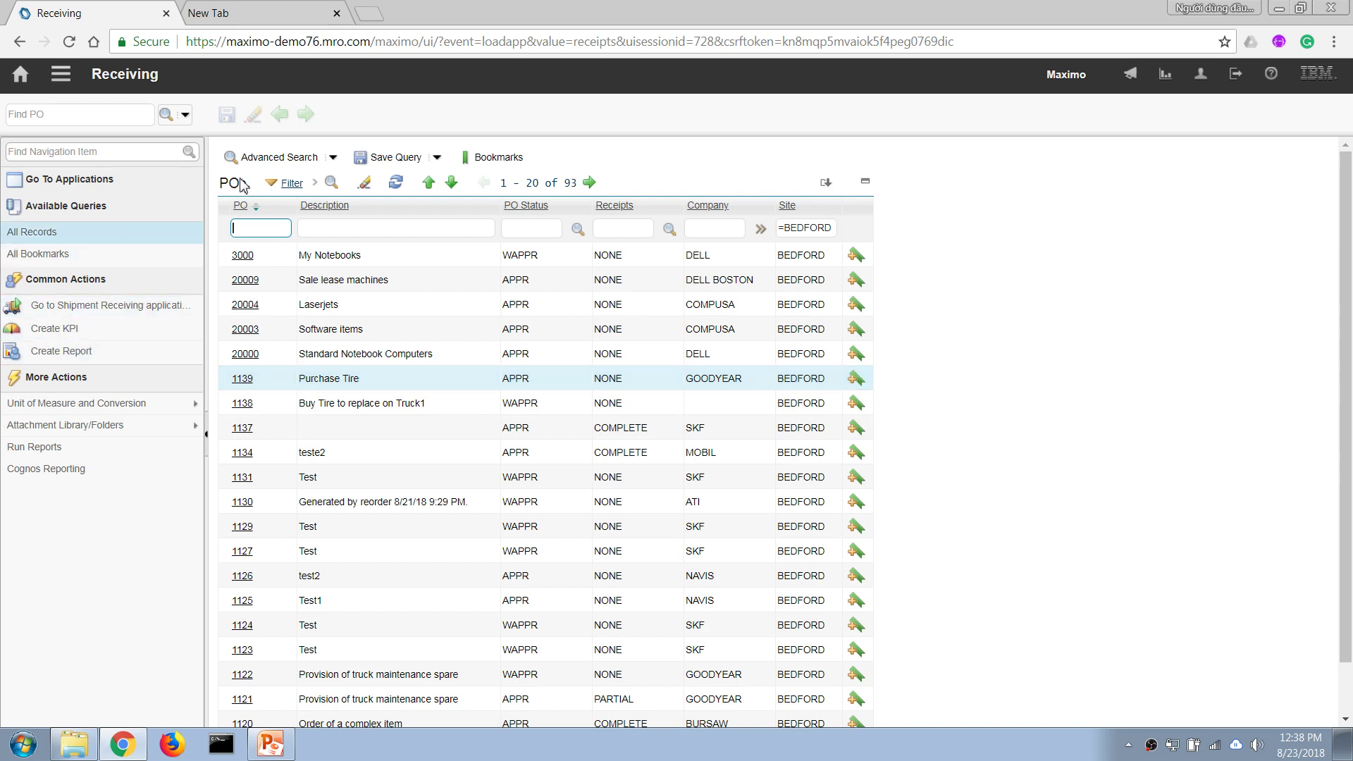
- Search the receiving records for purchase orders containing item TVI-1007 and open the Purchase Tire order
left_click(258, 161)
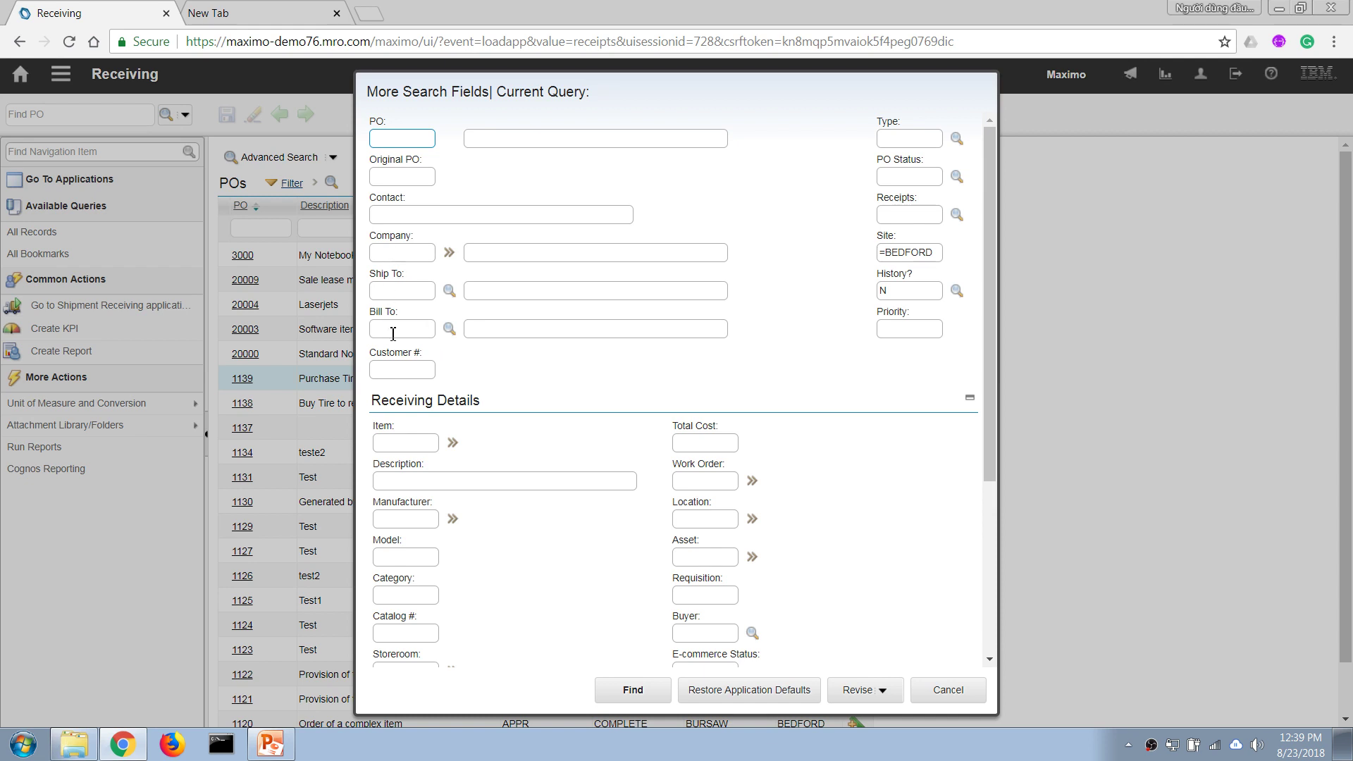
left_click(407, 442)
key("Tab")
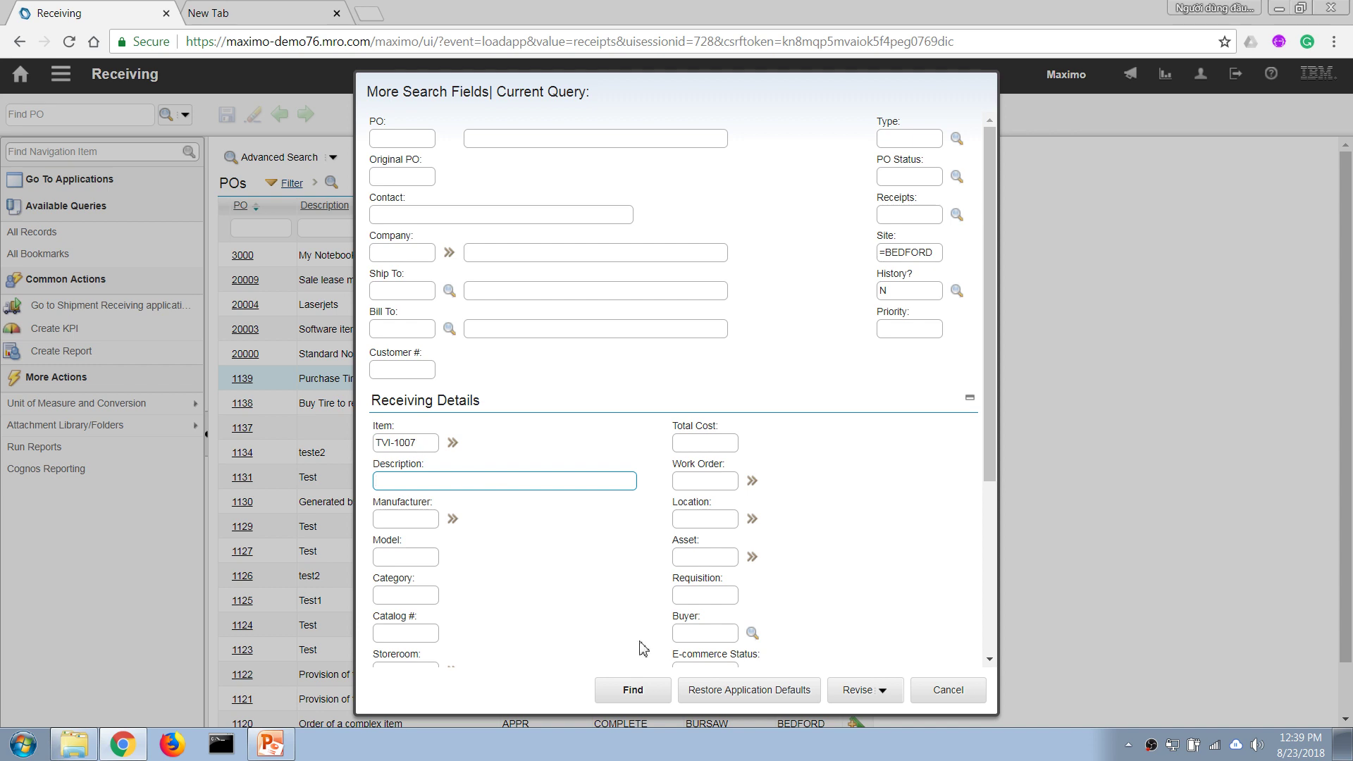
left_click(636, 690)
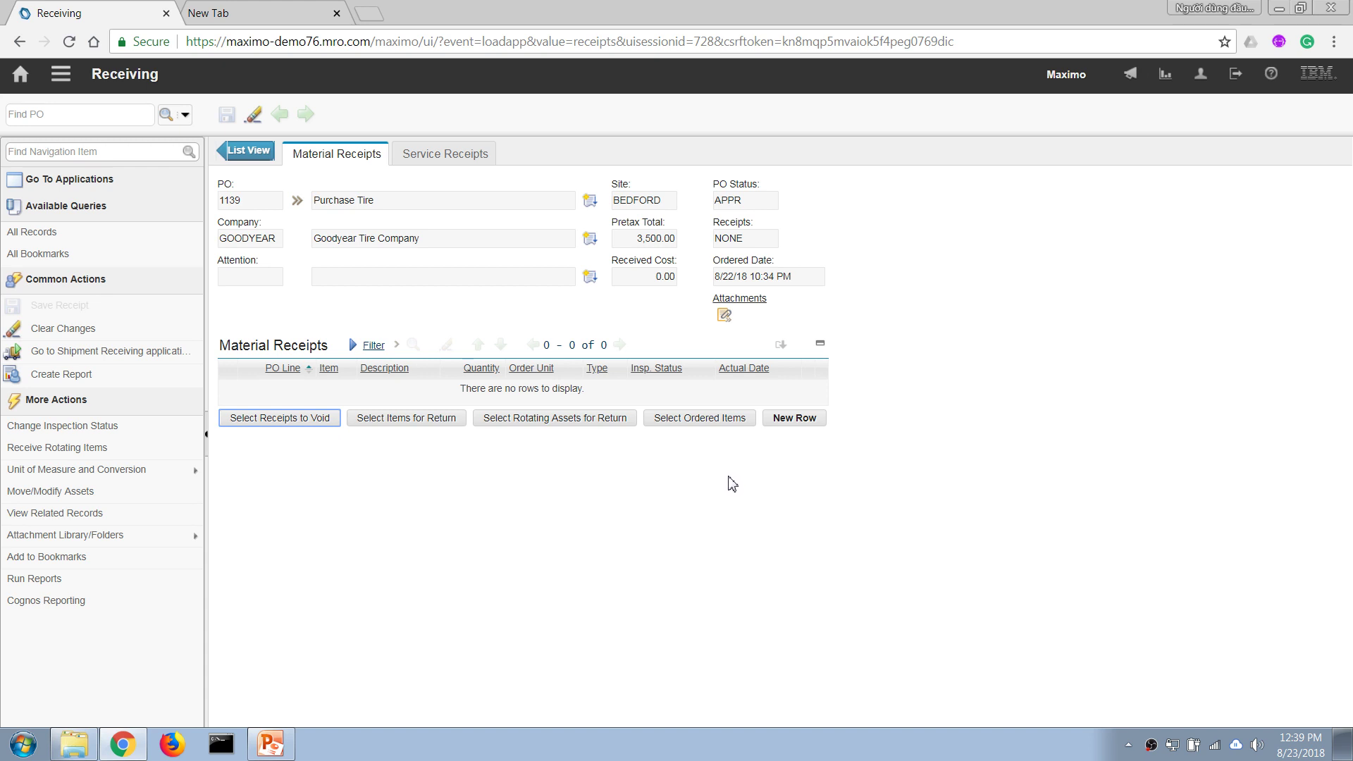
- Select the ordered truck wheel line for receipt with a quantity due of 4, and save the material receipt
left_click(694, 423)
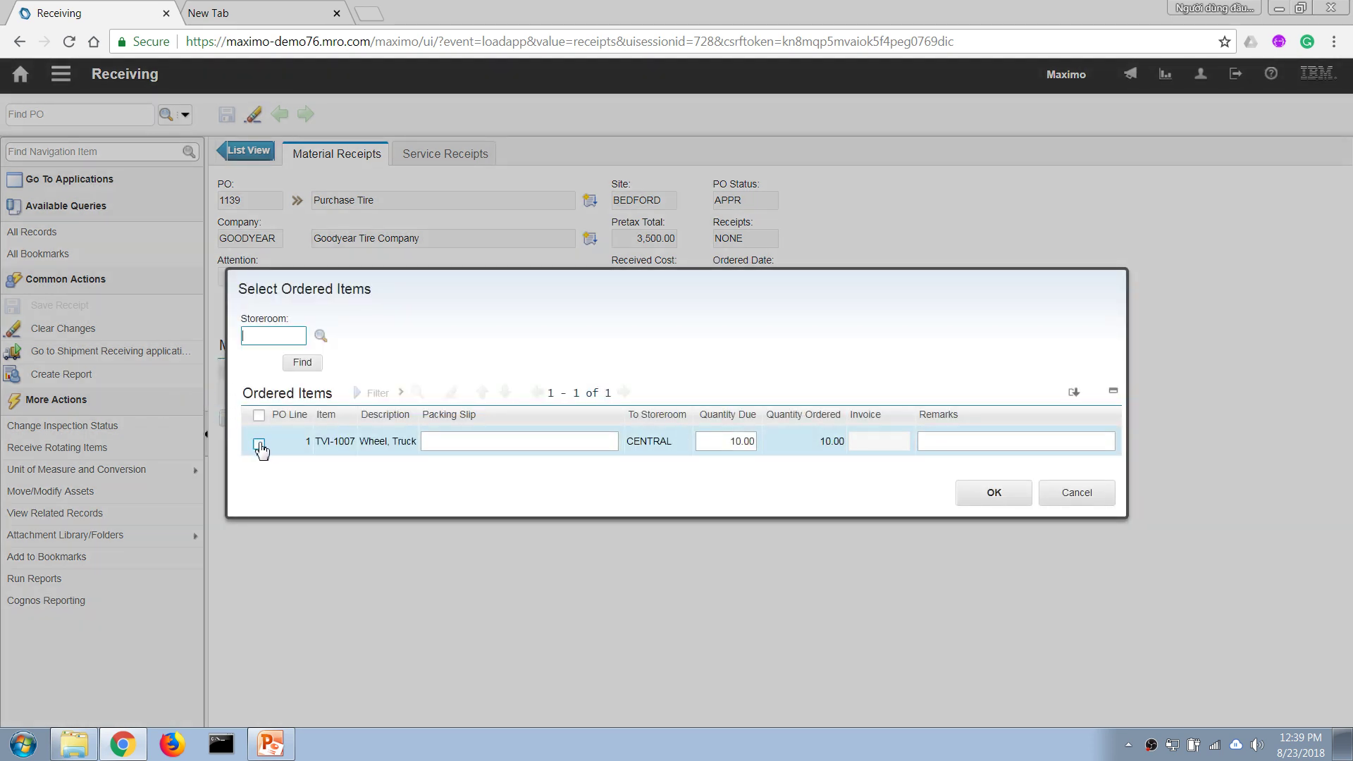
left_click(259, 444)
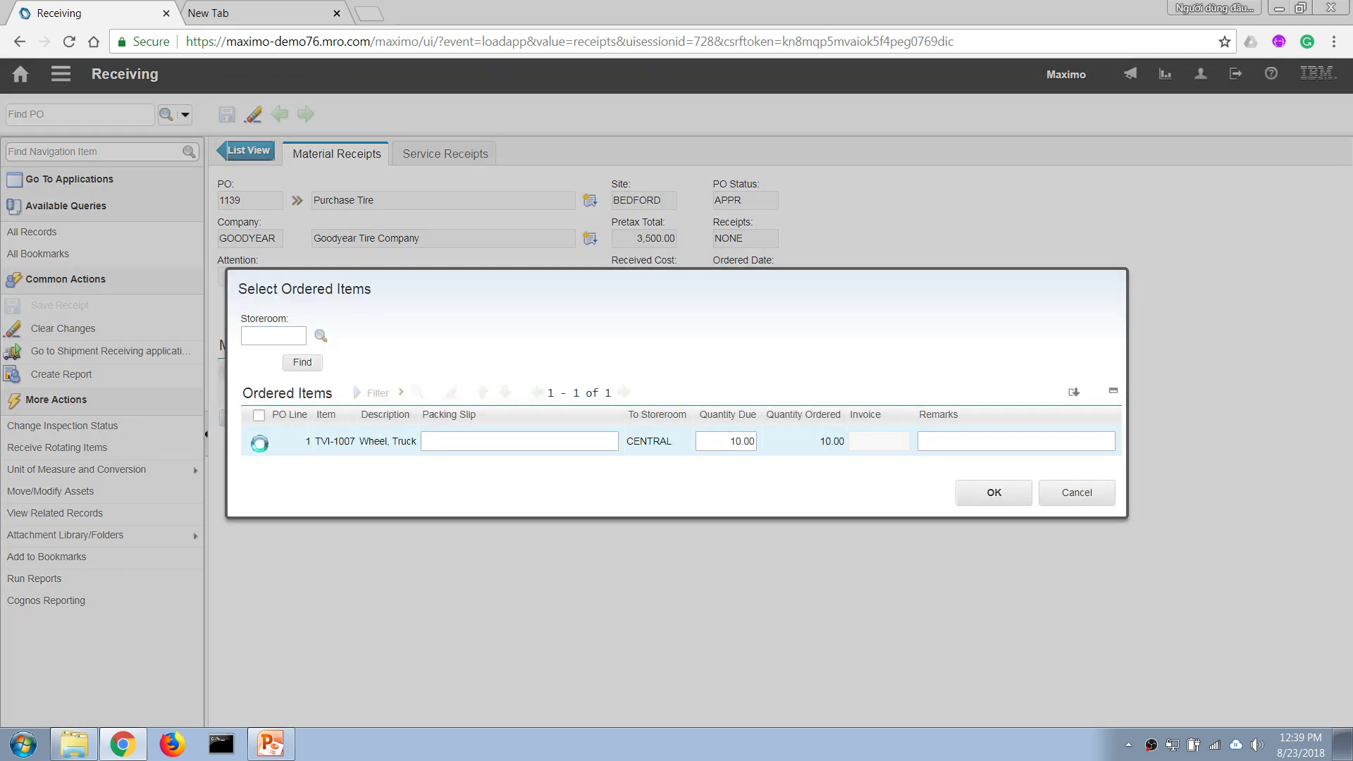
left_click(729, 441)
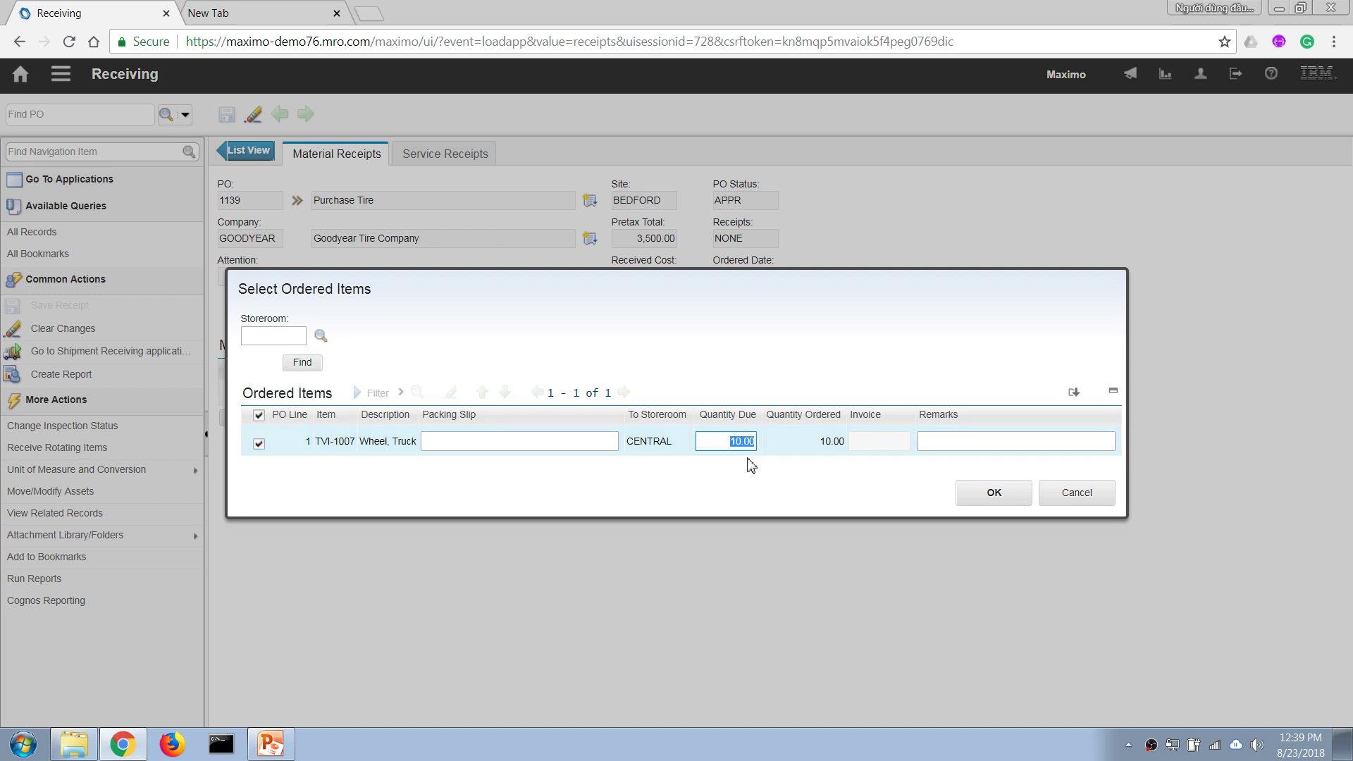
type("4")
key("Tab")
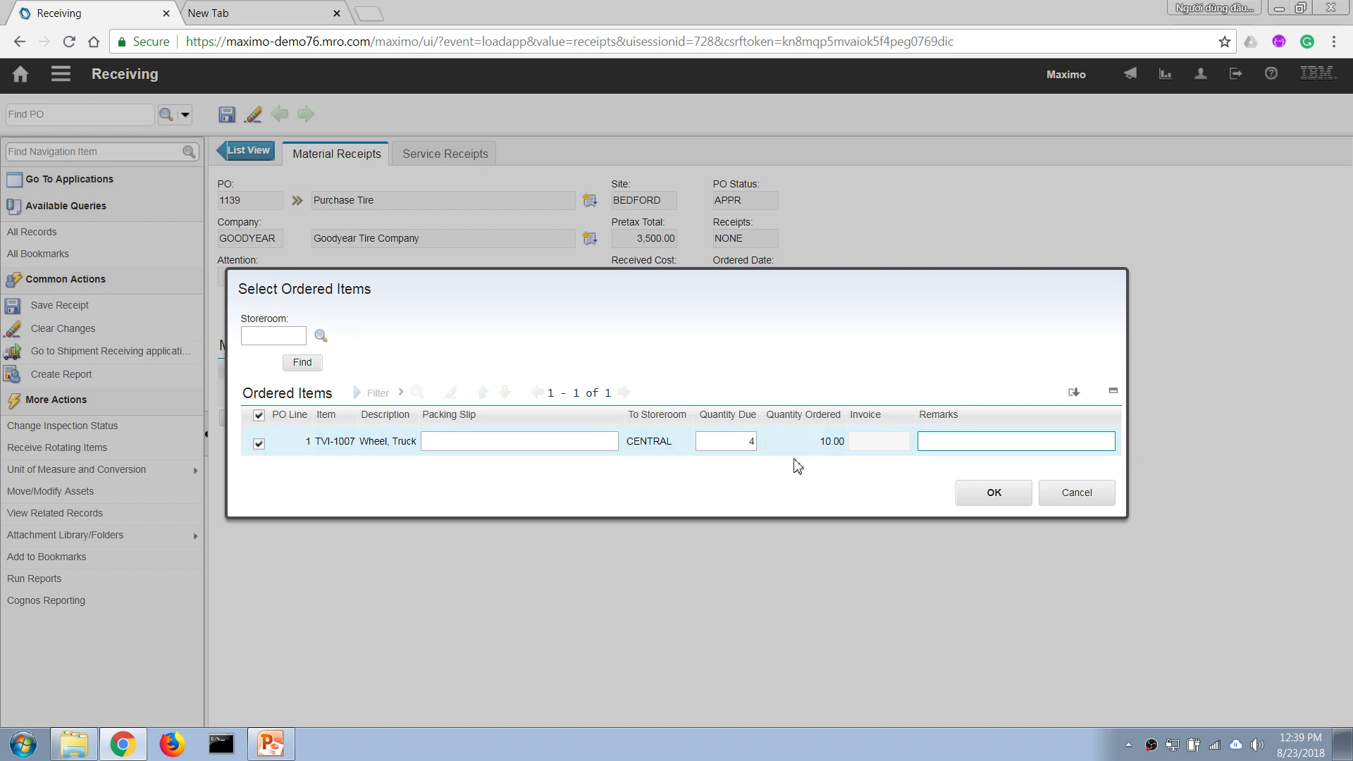
left_click(972, 494)
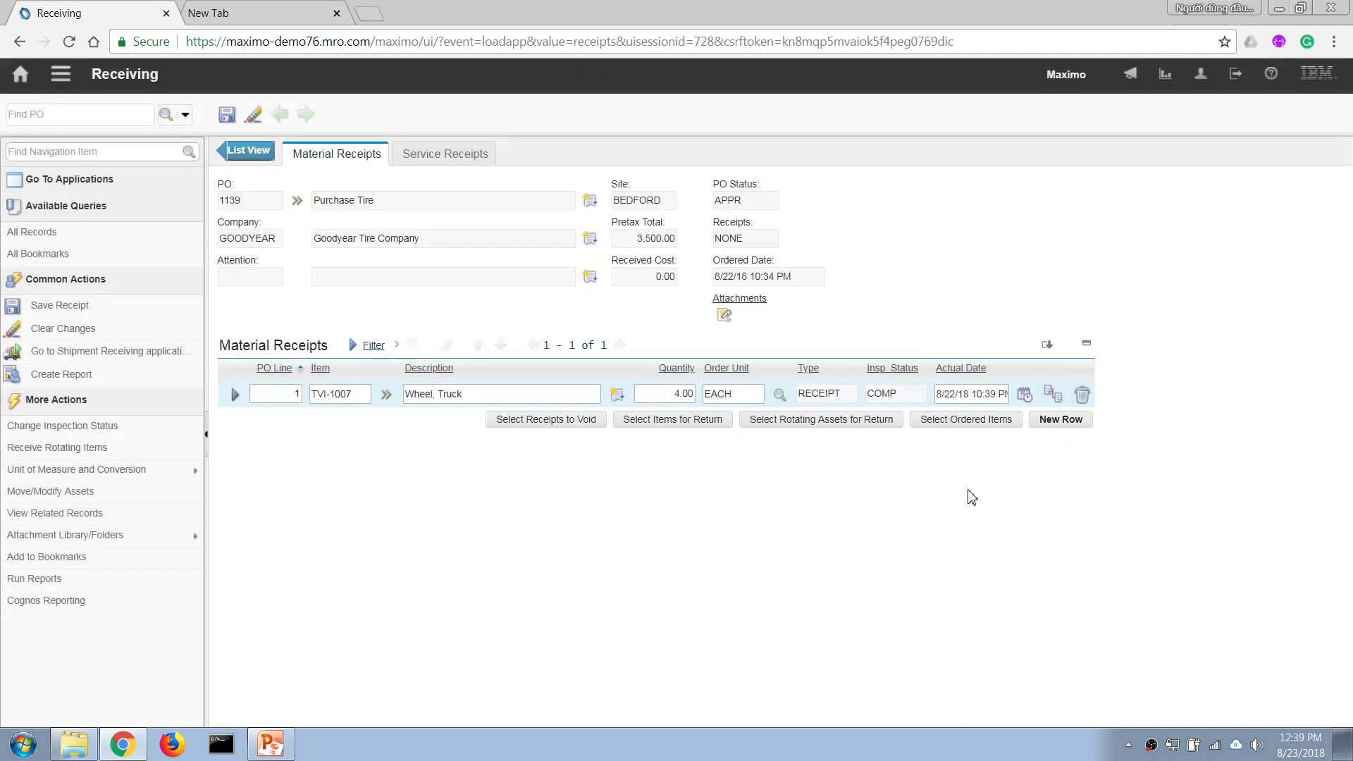
left_click(226, 115)
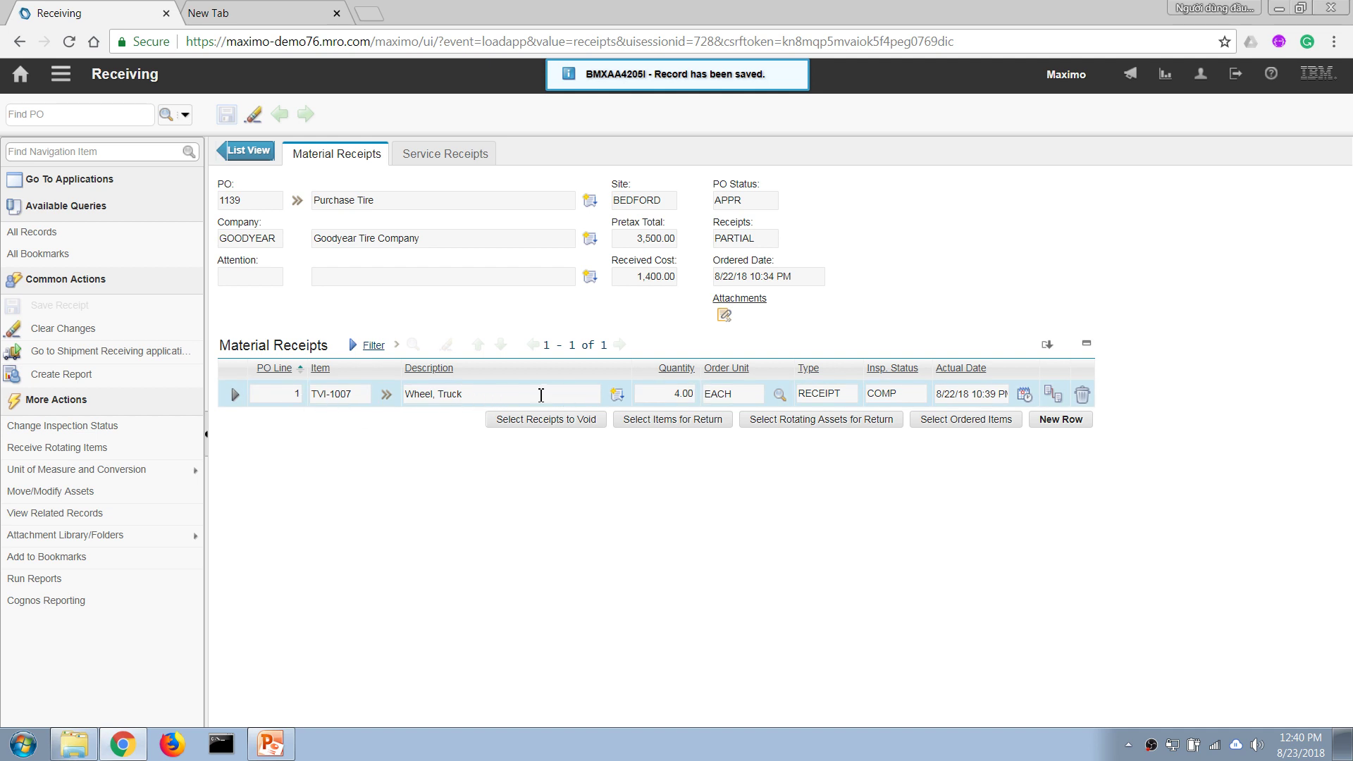
- Expand the truck wheel receipt line and review its line item, quantity, charge and receipt details
left_click(235, 394)
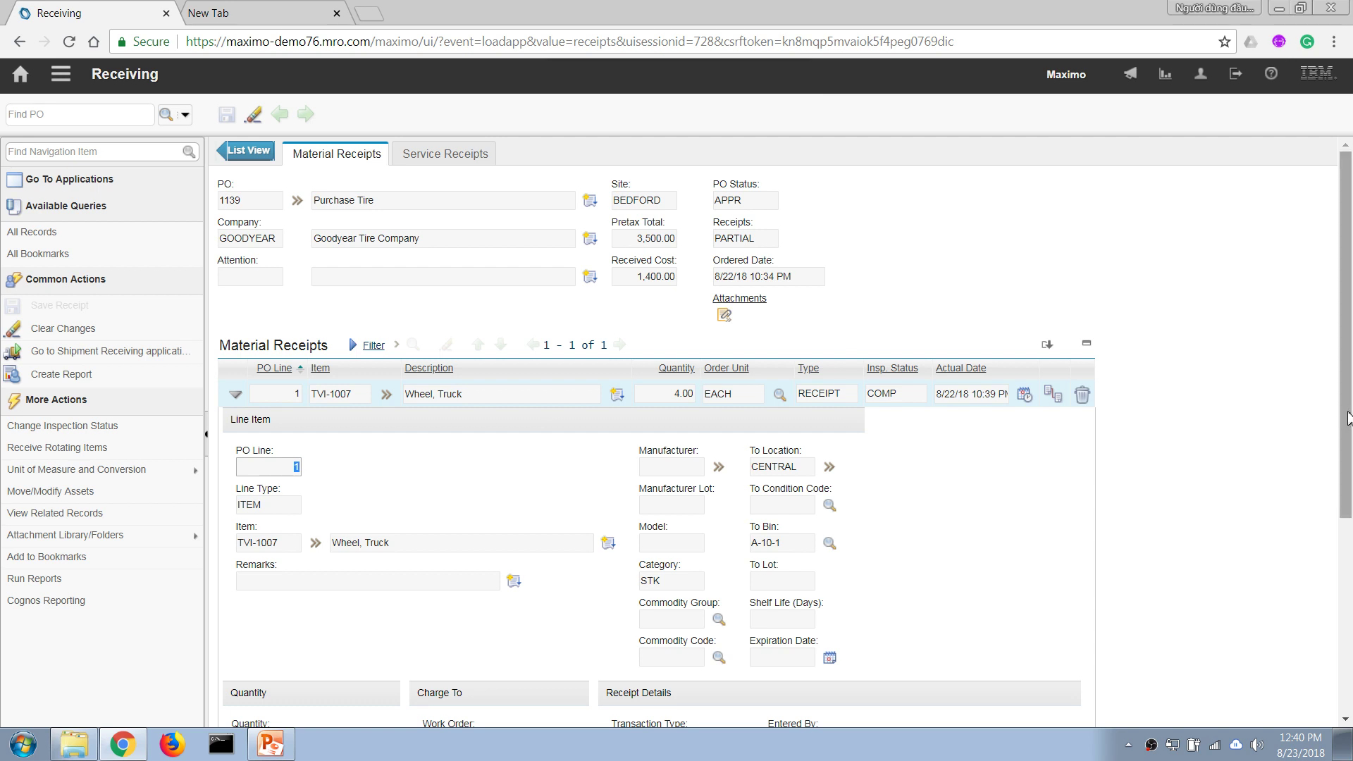
scroll(1347, 418, "down", 2)
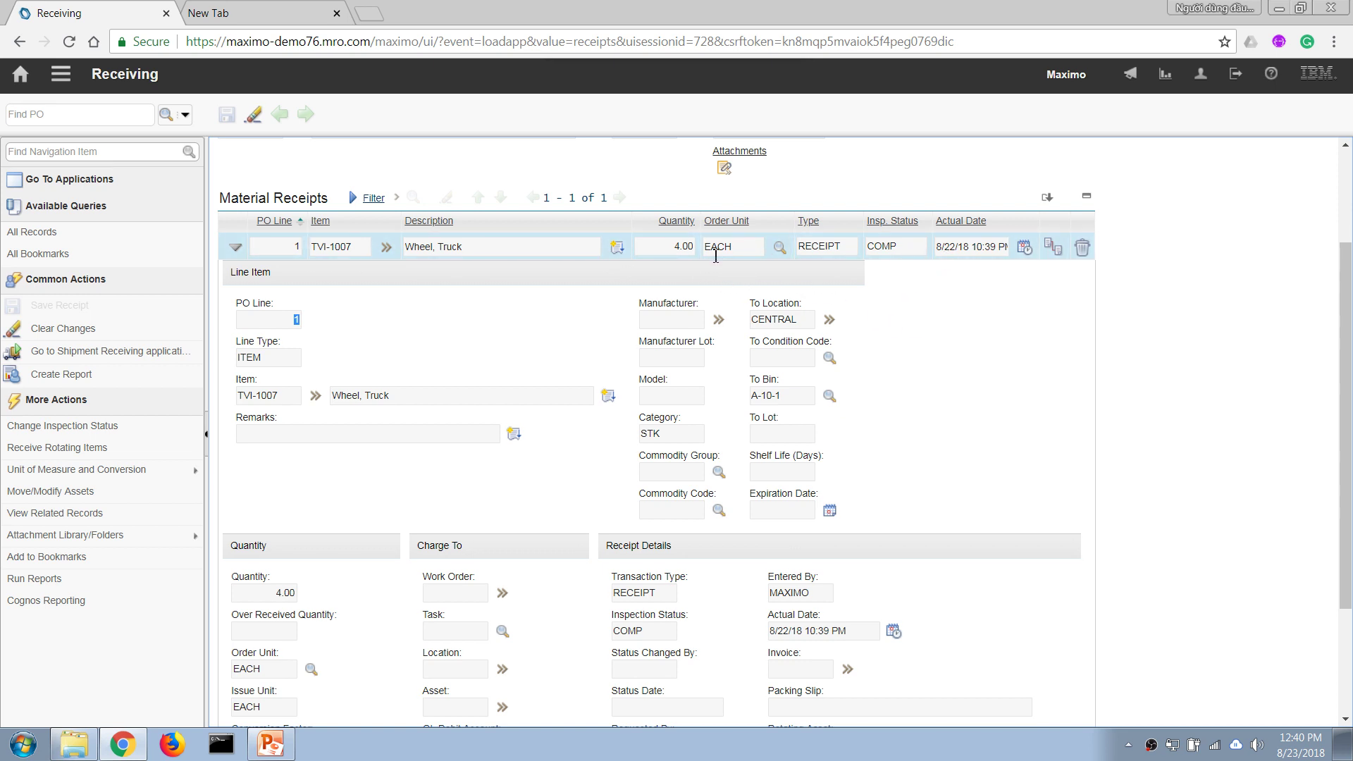
left_click(676, 246)
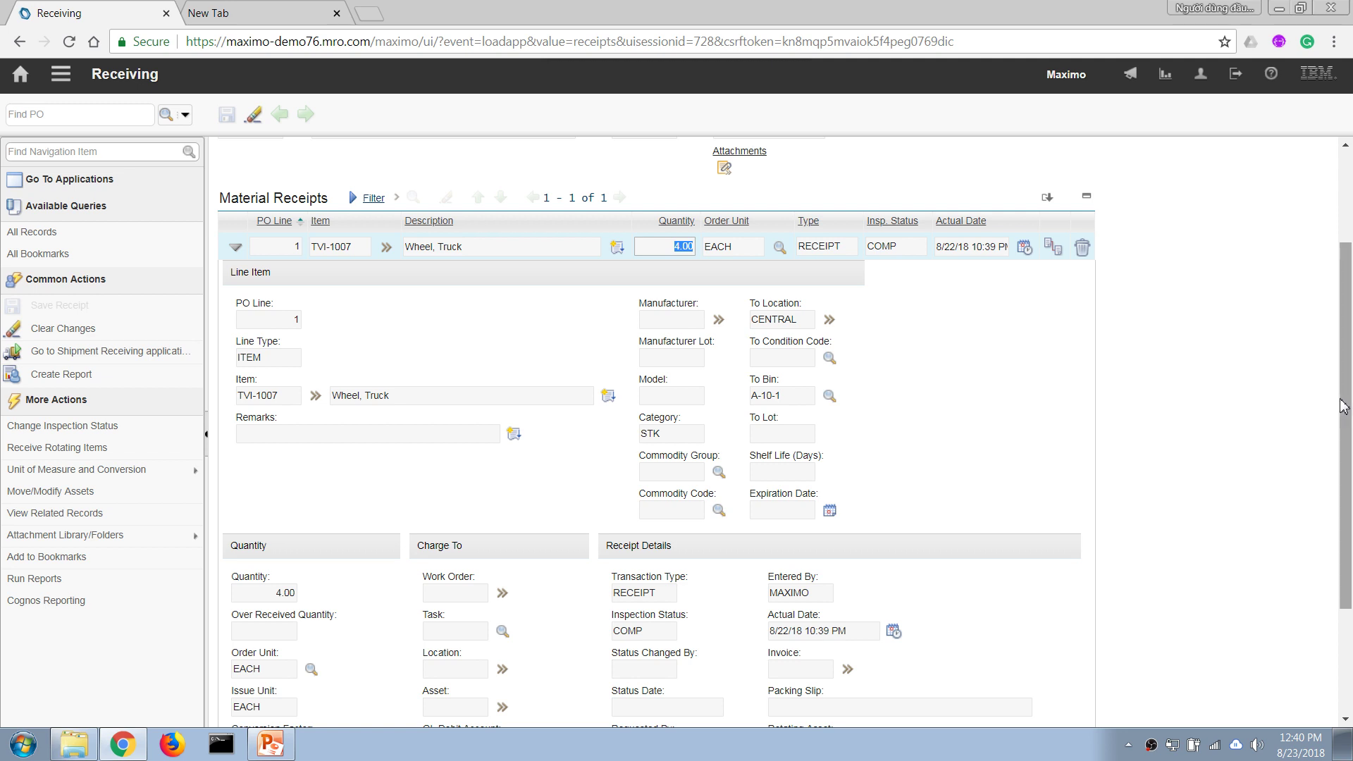
left_click_drag(1344, 407, 1337, 513)
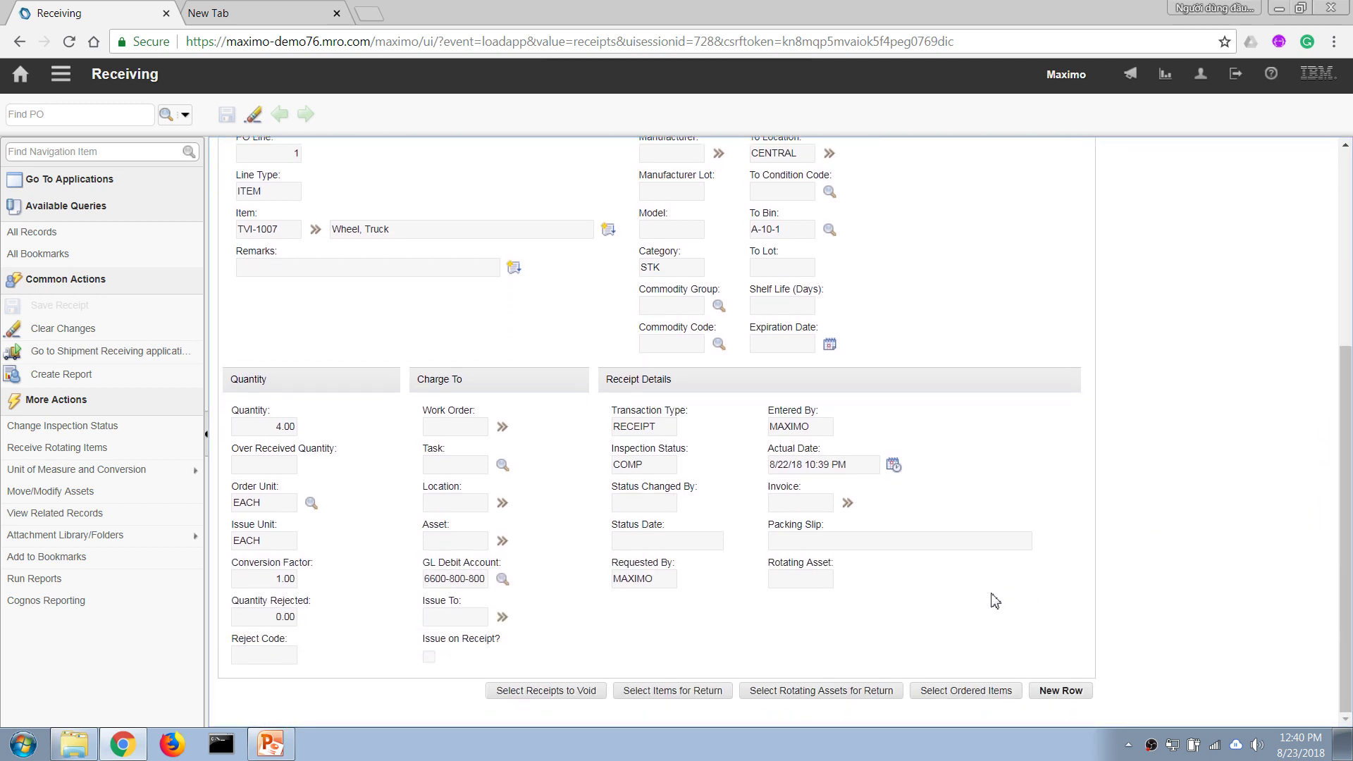
scroll(1344, 566, "up", 3)
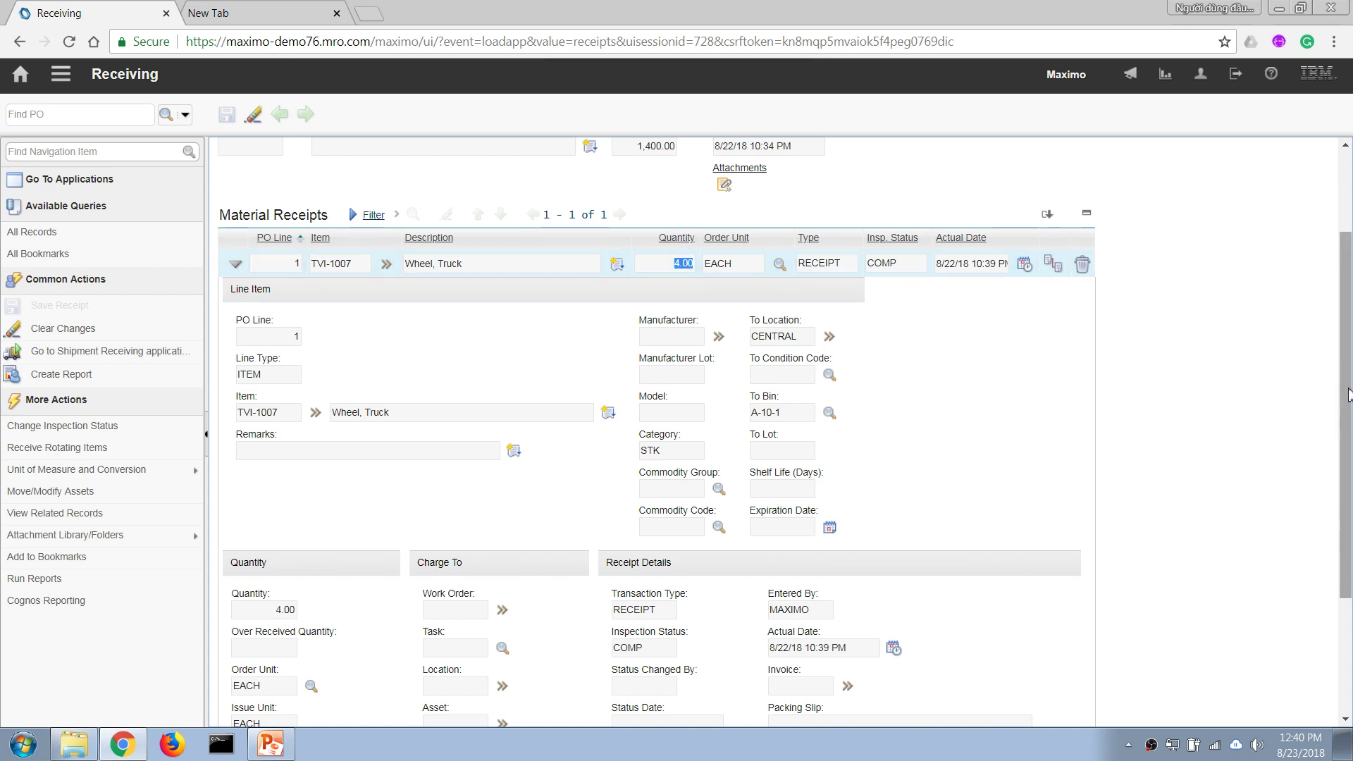
left_click_drag(1347, 399, 1350, 437)
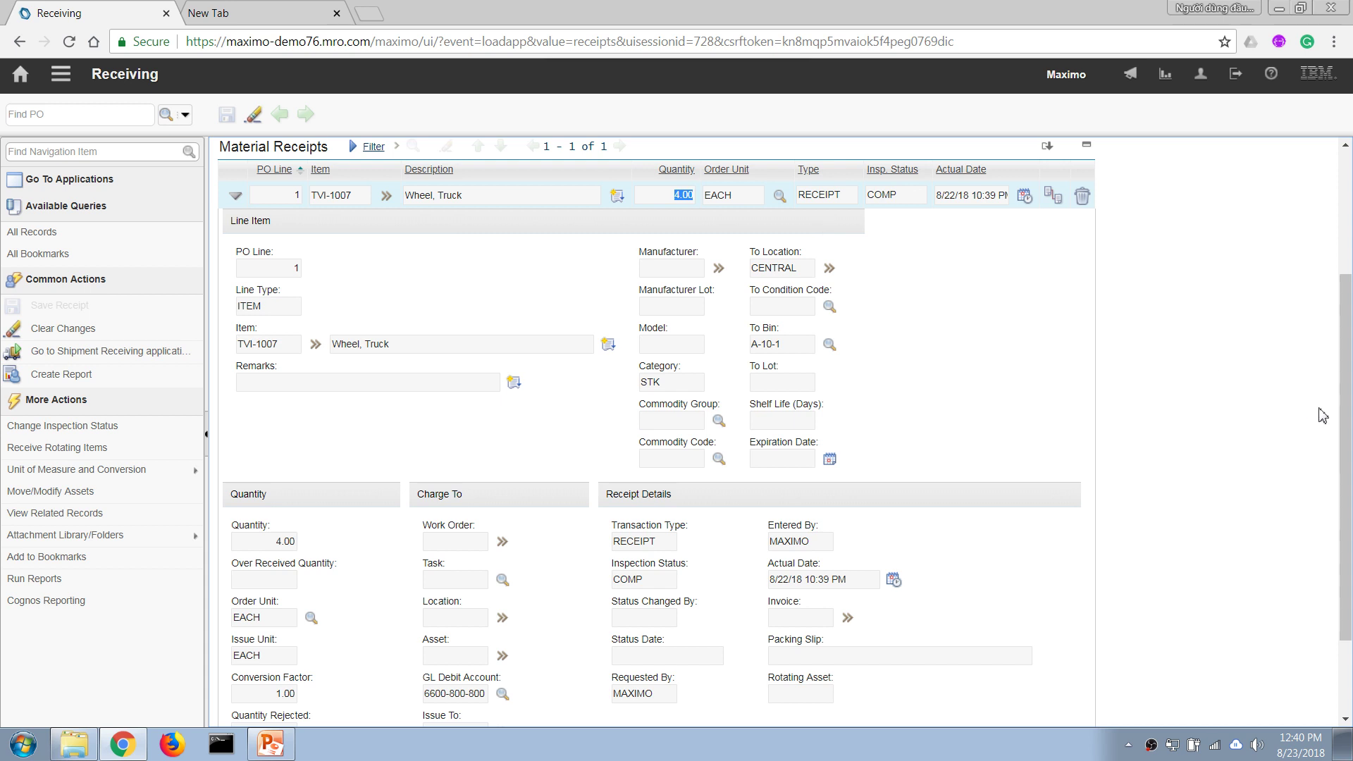
left_click_drag(1345, 393, 1344, 463)
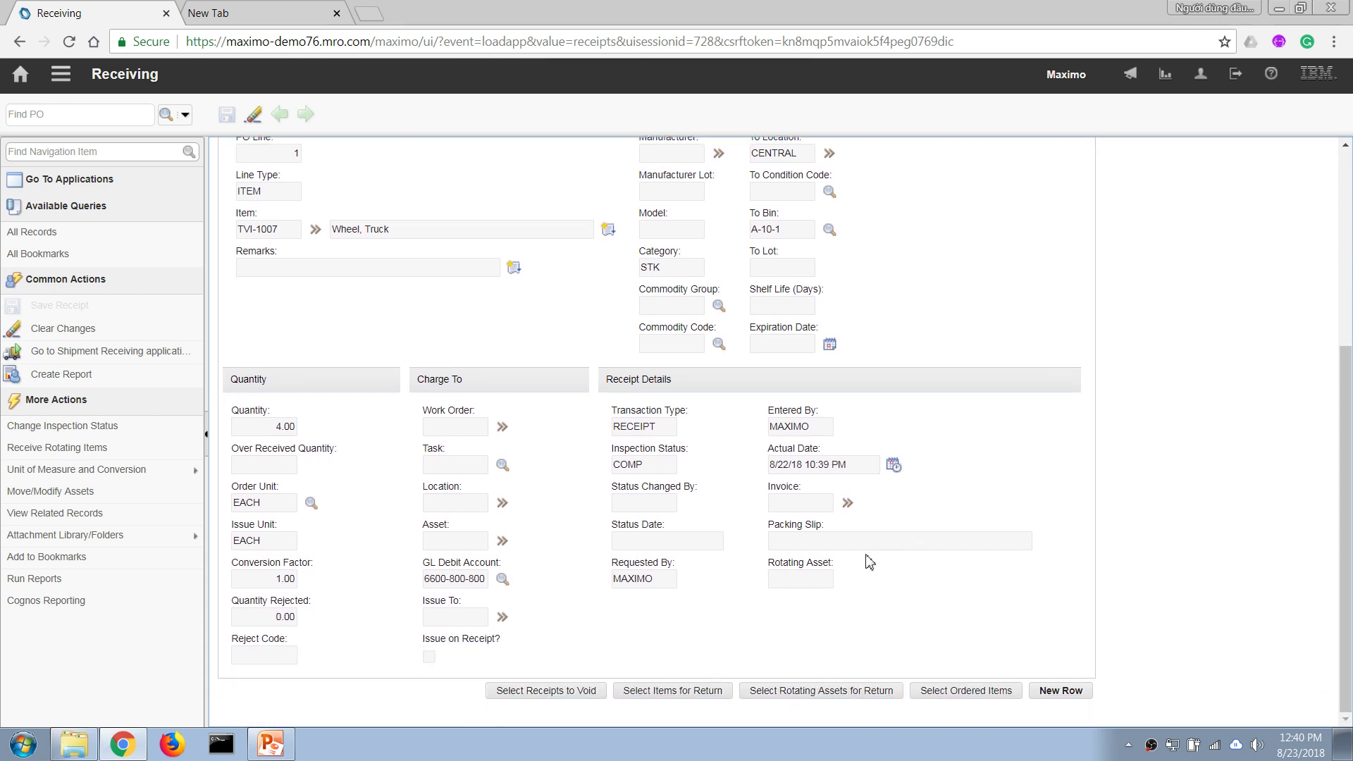
left_click_drag(1345, 508, 1350, 406)
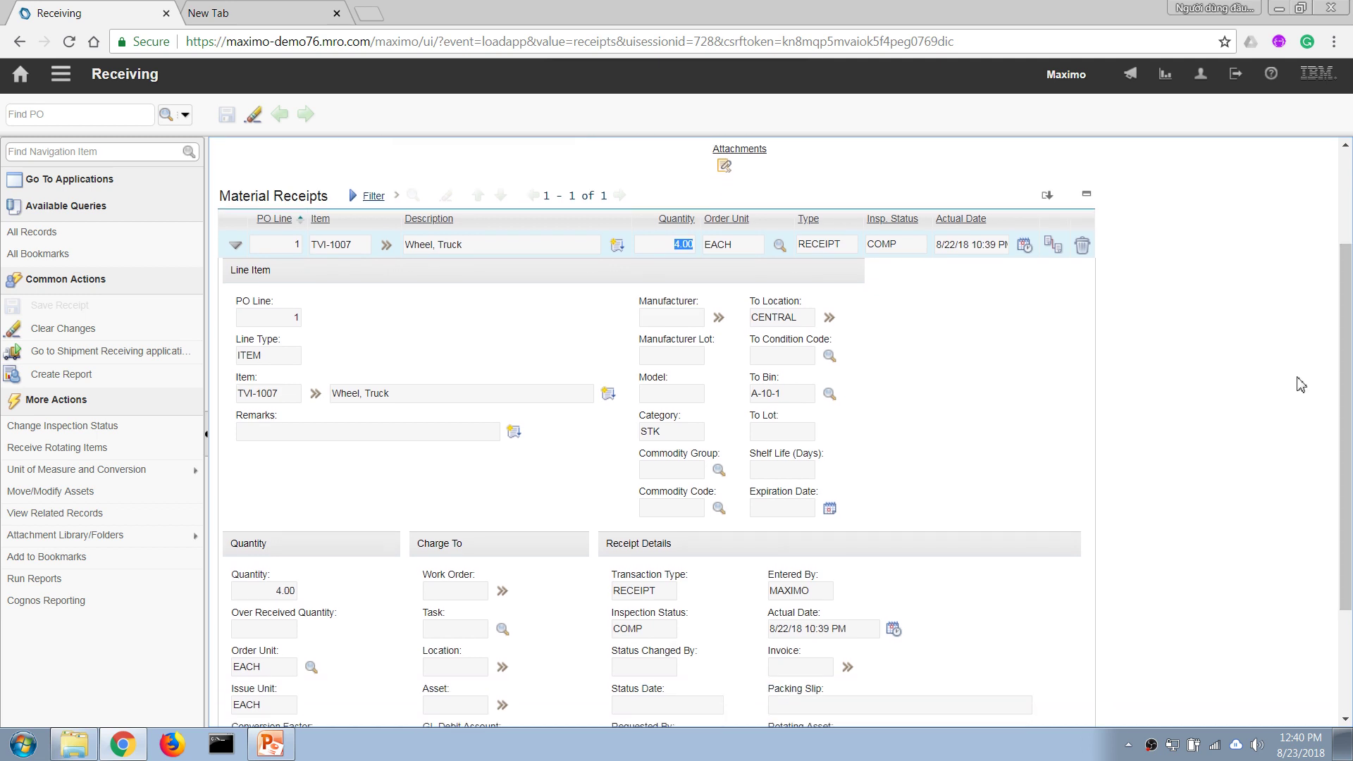
- Check the destination location on the receipt line and view the storeroom availability of item TVI-1007
left_click(829, 317)
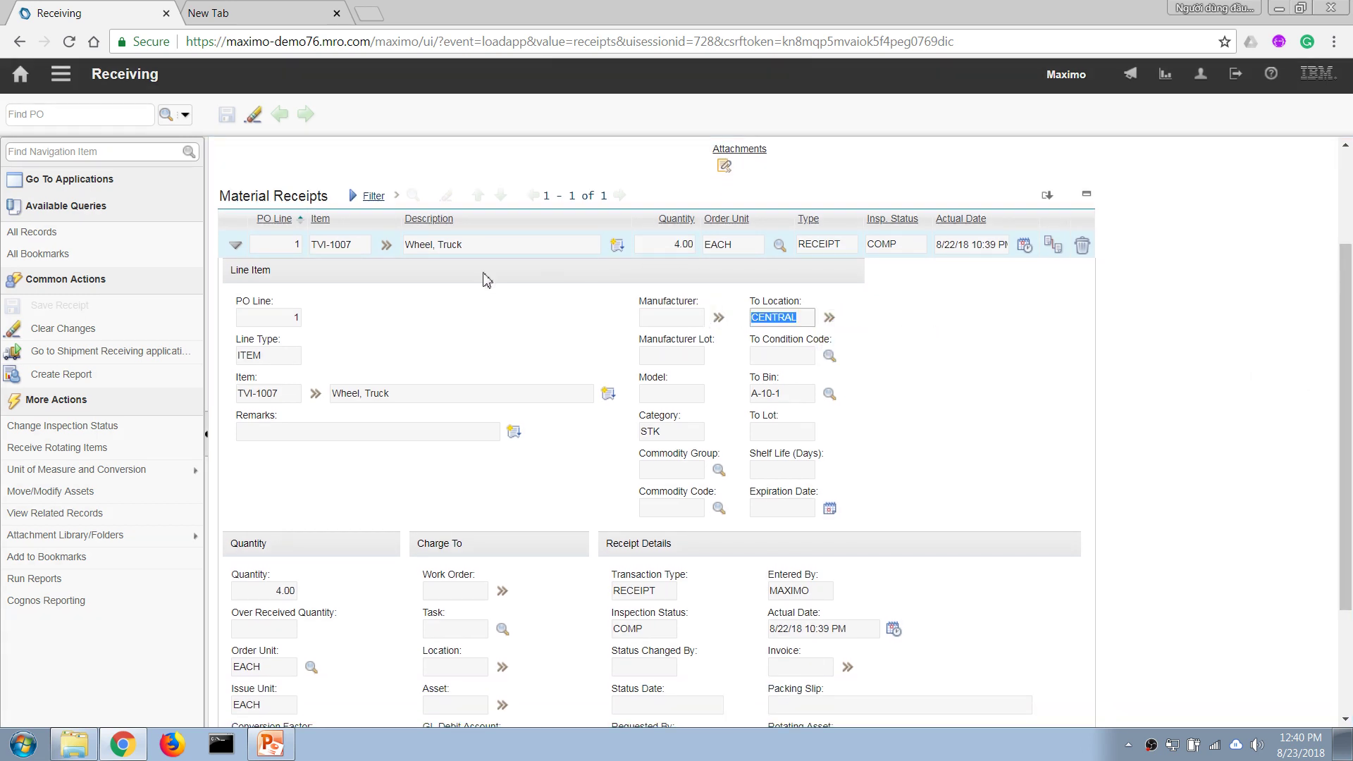
left_click(385, 244)
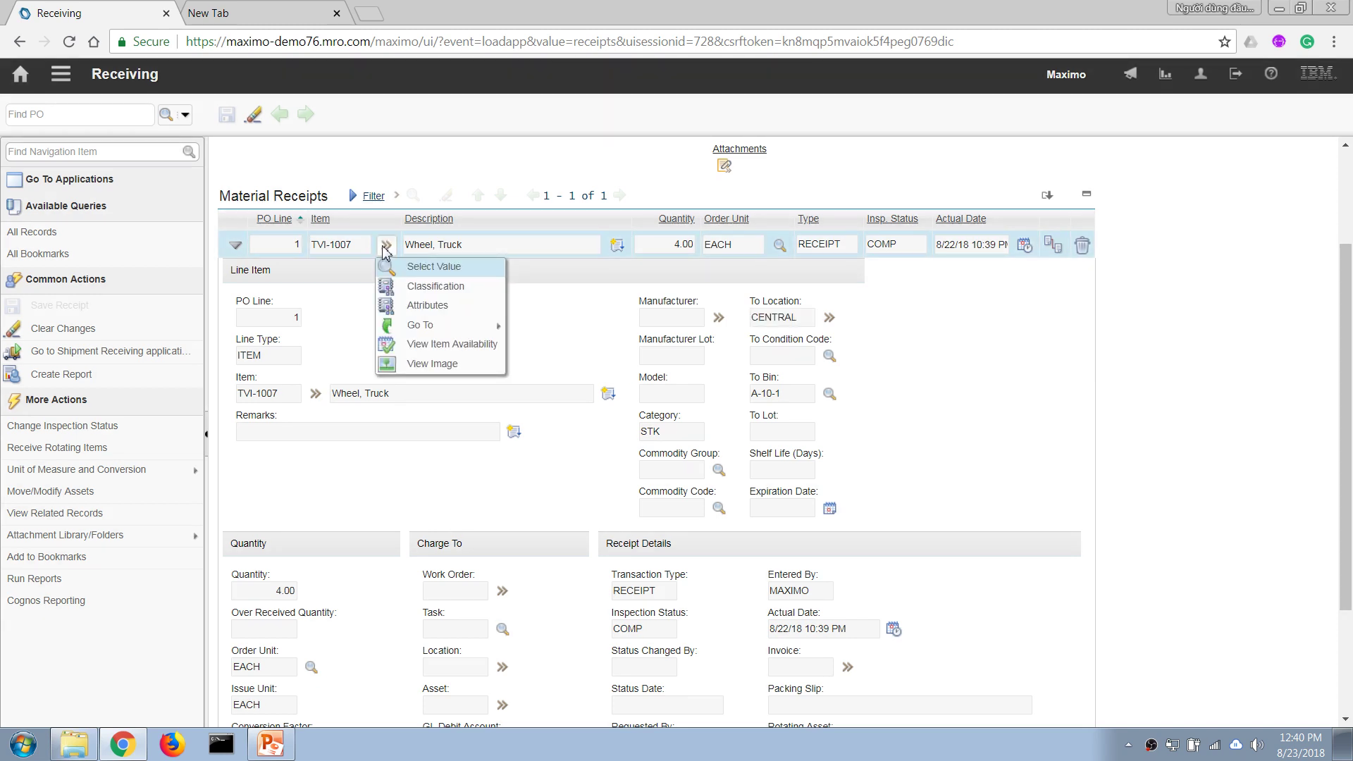
mouse_move(432, 329)
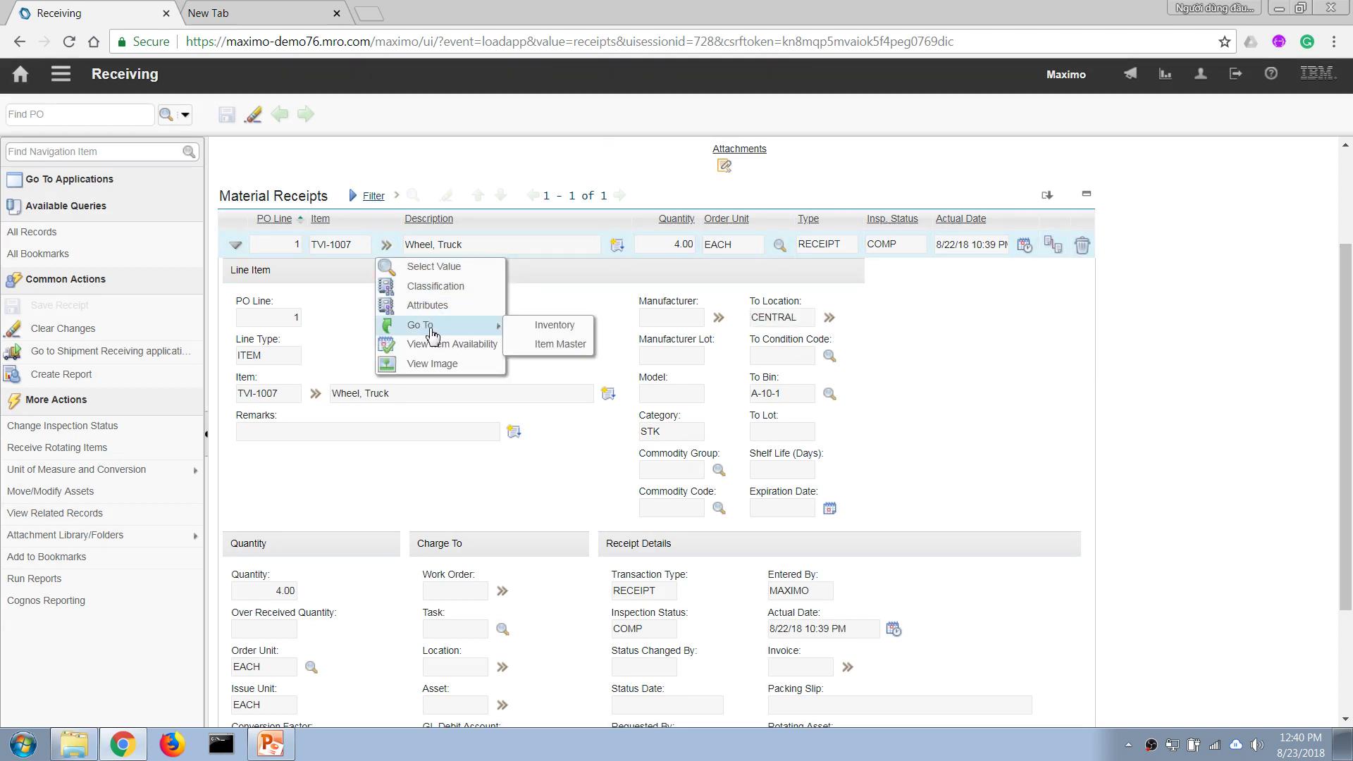
left_click(466, 346)
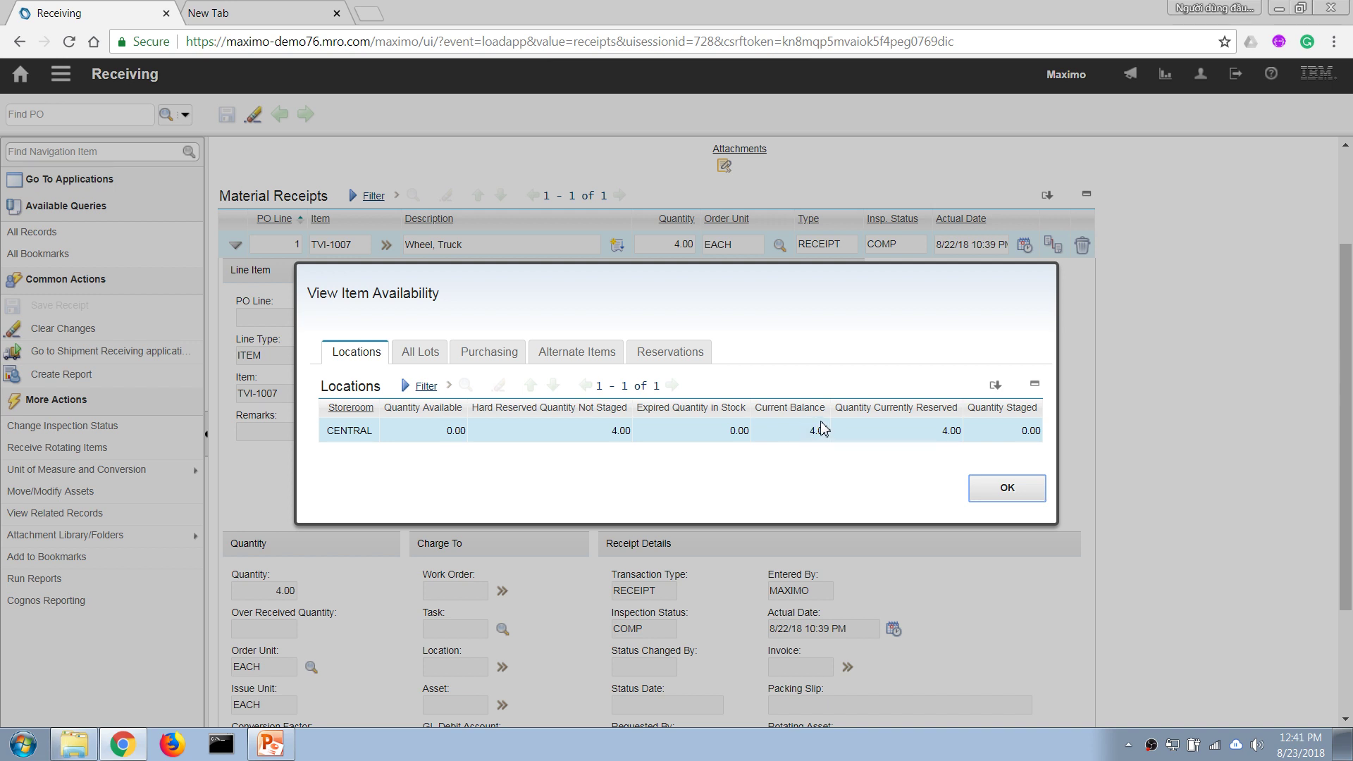
left_click(1005, 487)
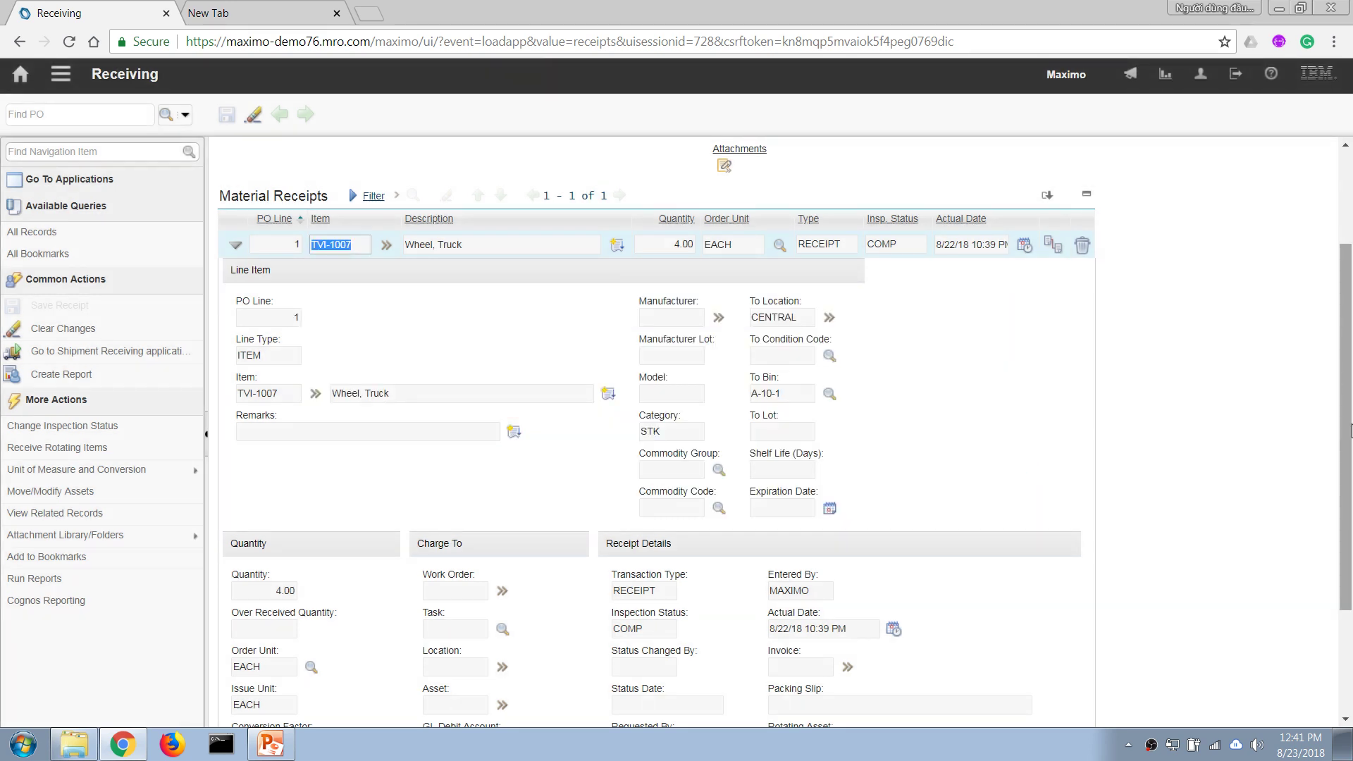
scroll(805, 549, "down", 3)
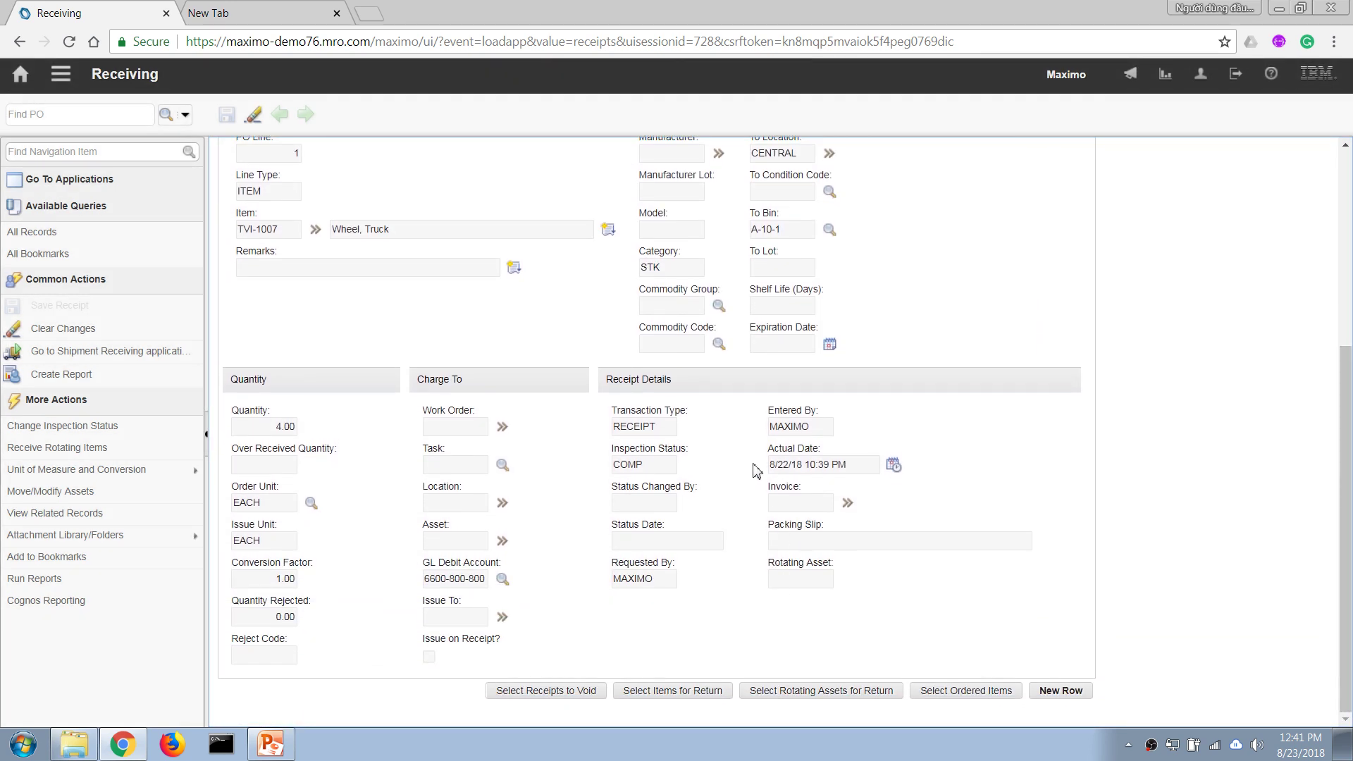
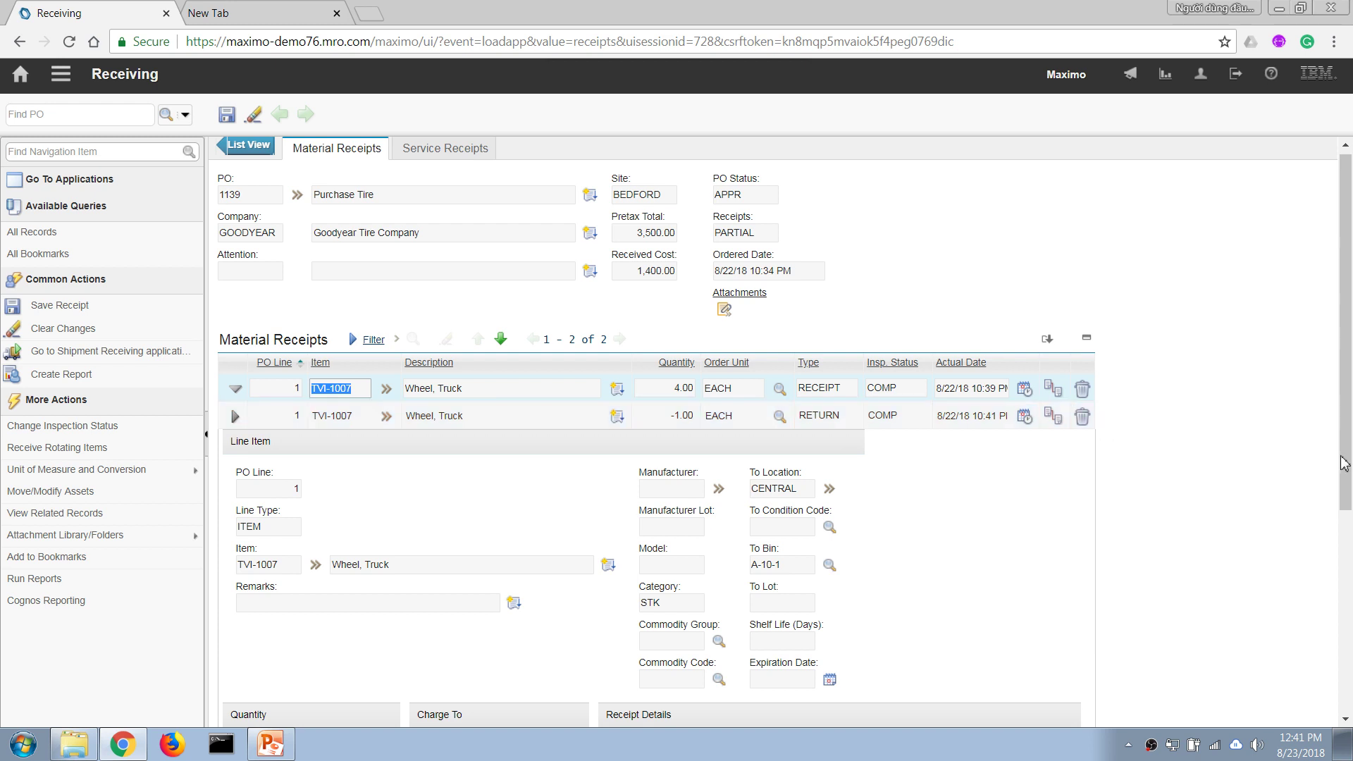
- View the item availability from the unsaved return line of the truck wheel, and close the availability view
scroll(1320, 543, "down", 2)
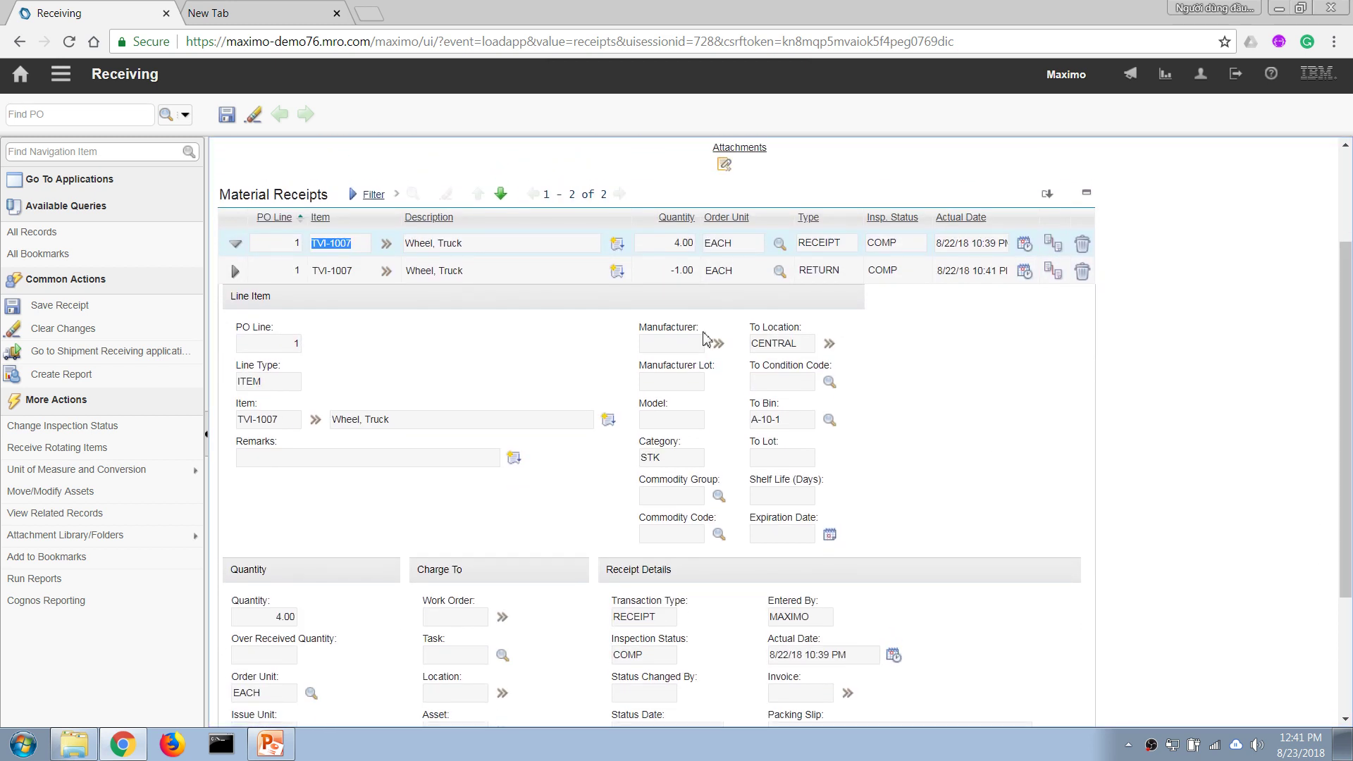
left_click(386, 270)
left_click(460, 369)
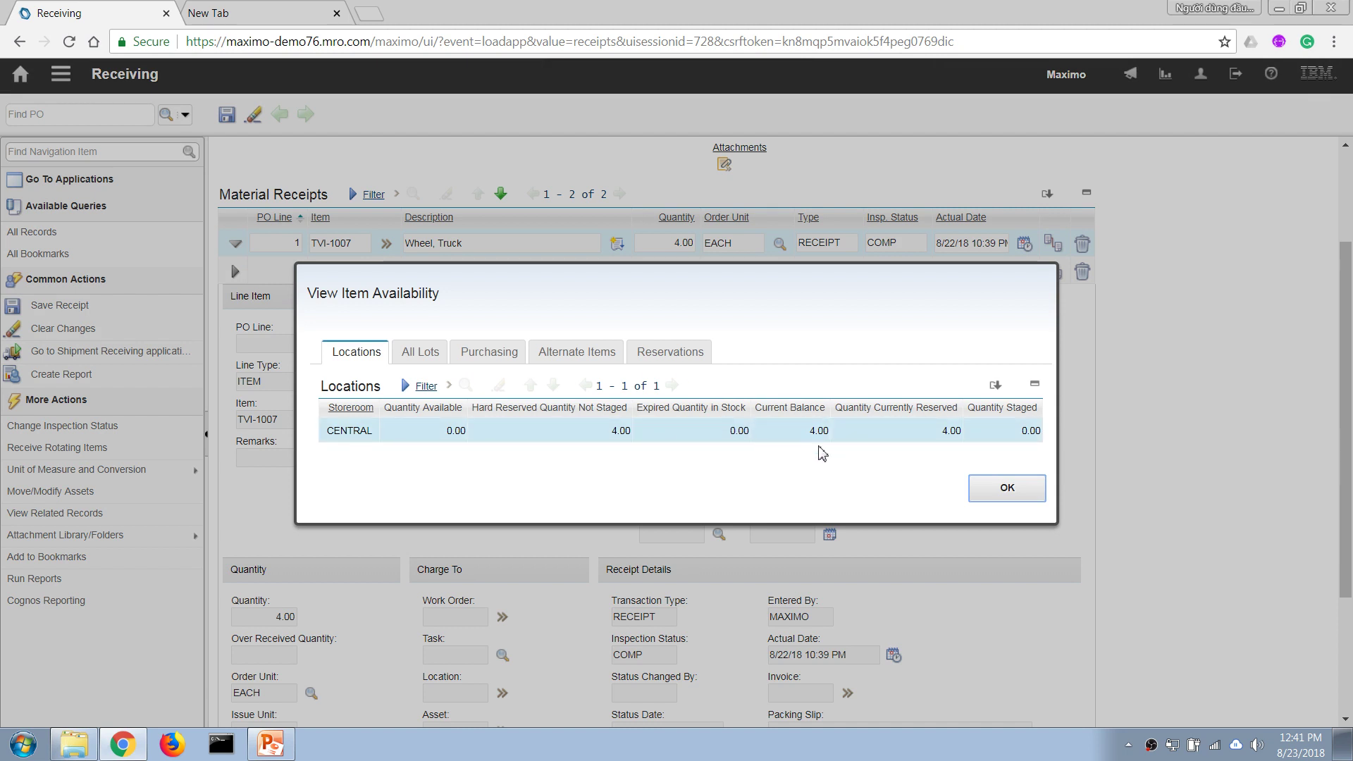
left_click(1004, 489)
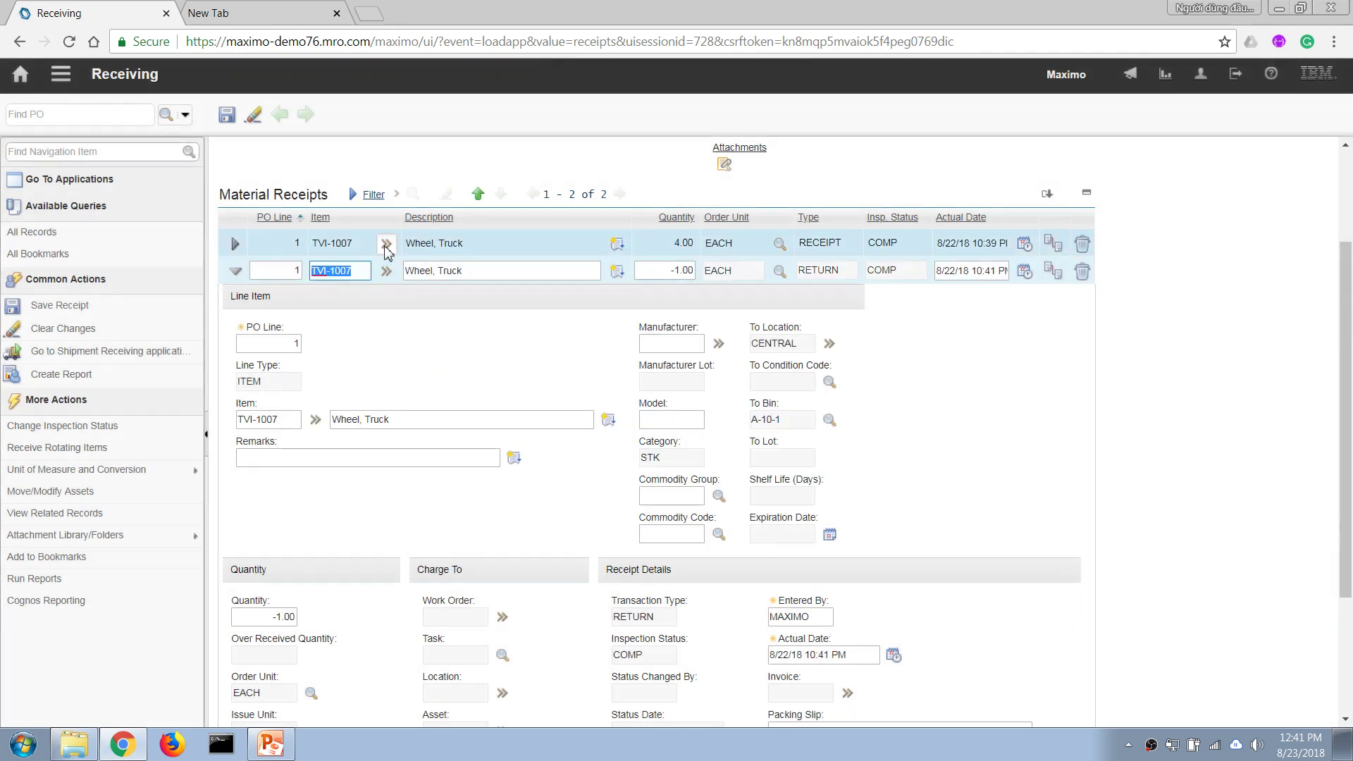
- Open the Inventory record of item TVI-1007 from the receipt line, check its bin balance, and return to Receiving
left_click(386, 245)
mouse_move(465, 324)
left_click(539, 325)
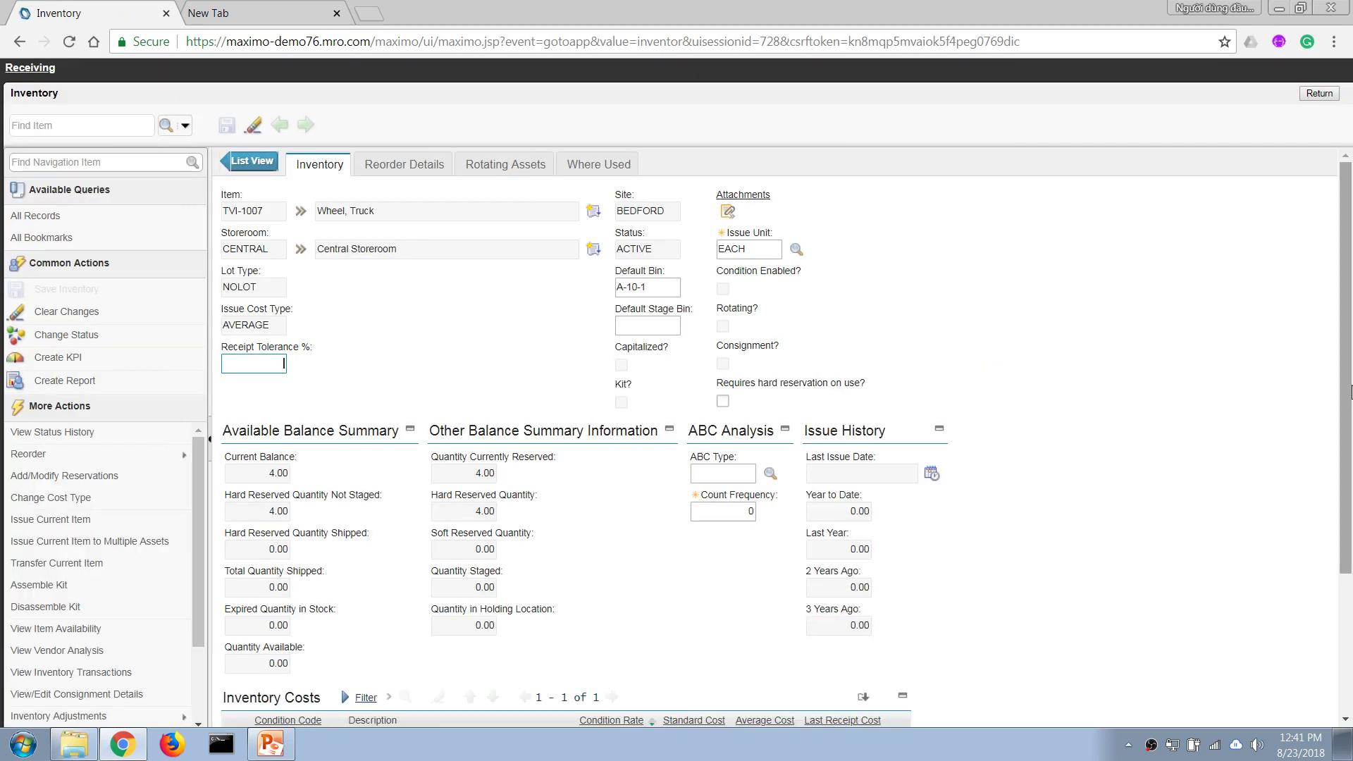
scroll(1346, 493, "down", 2)
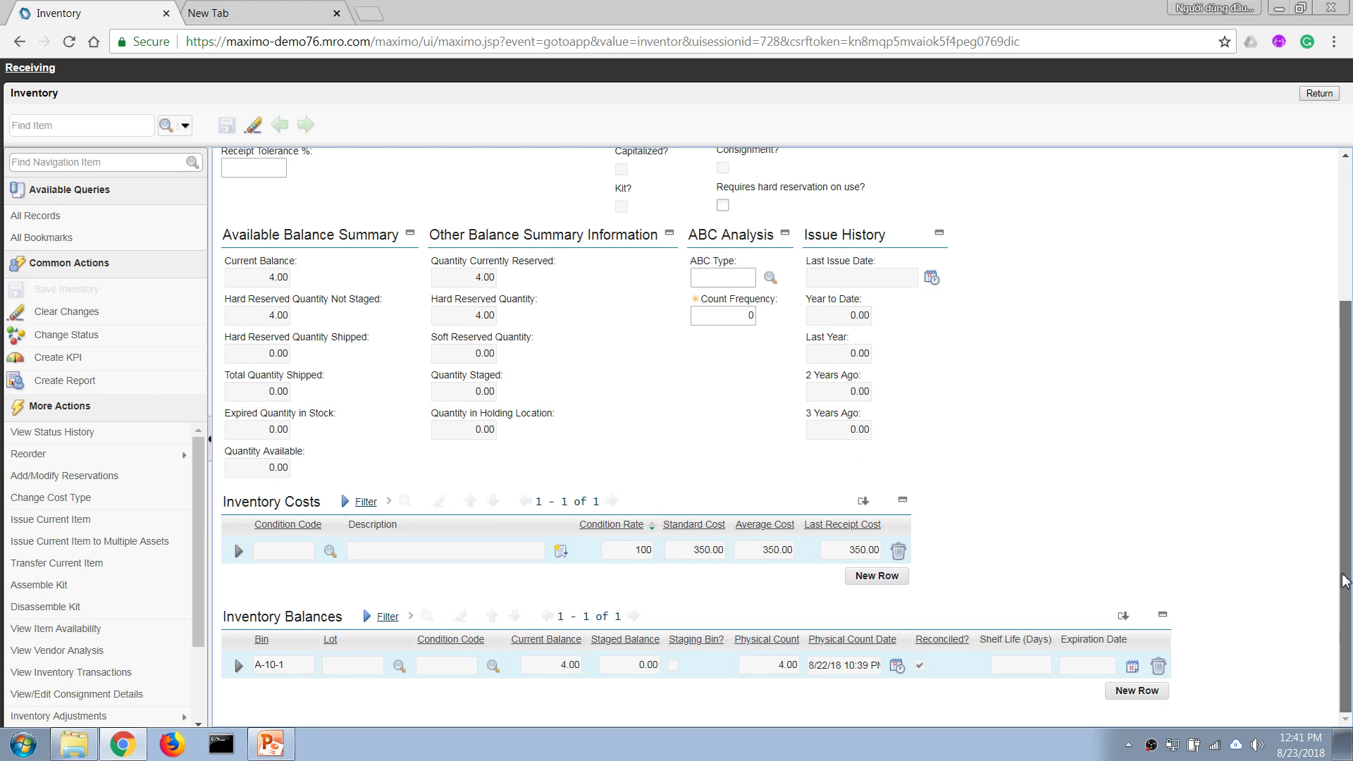
left_click(571, 694)
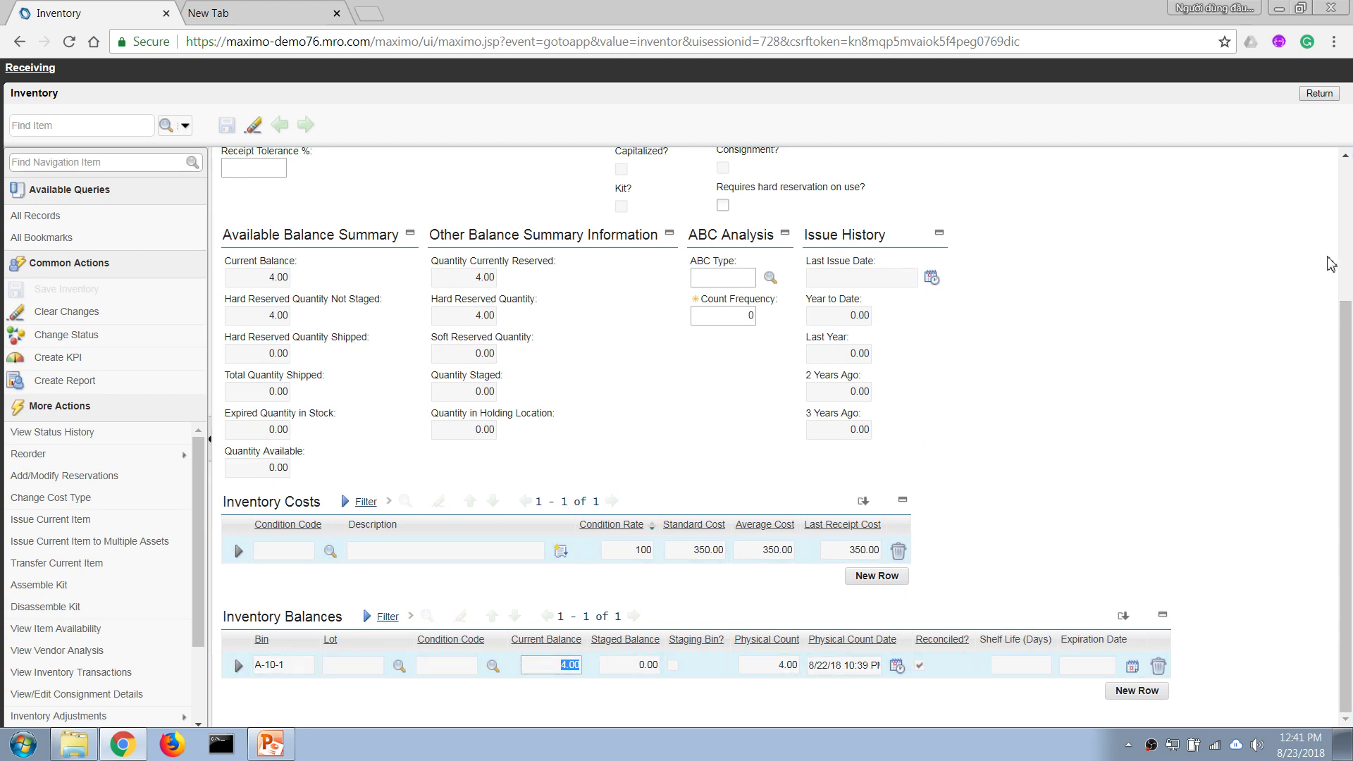
scroll(1330, 263, "up", 5)
left_click(1320, 93)
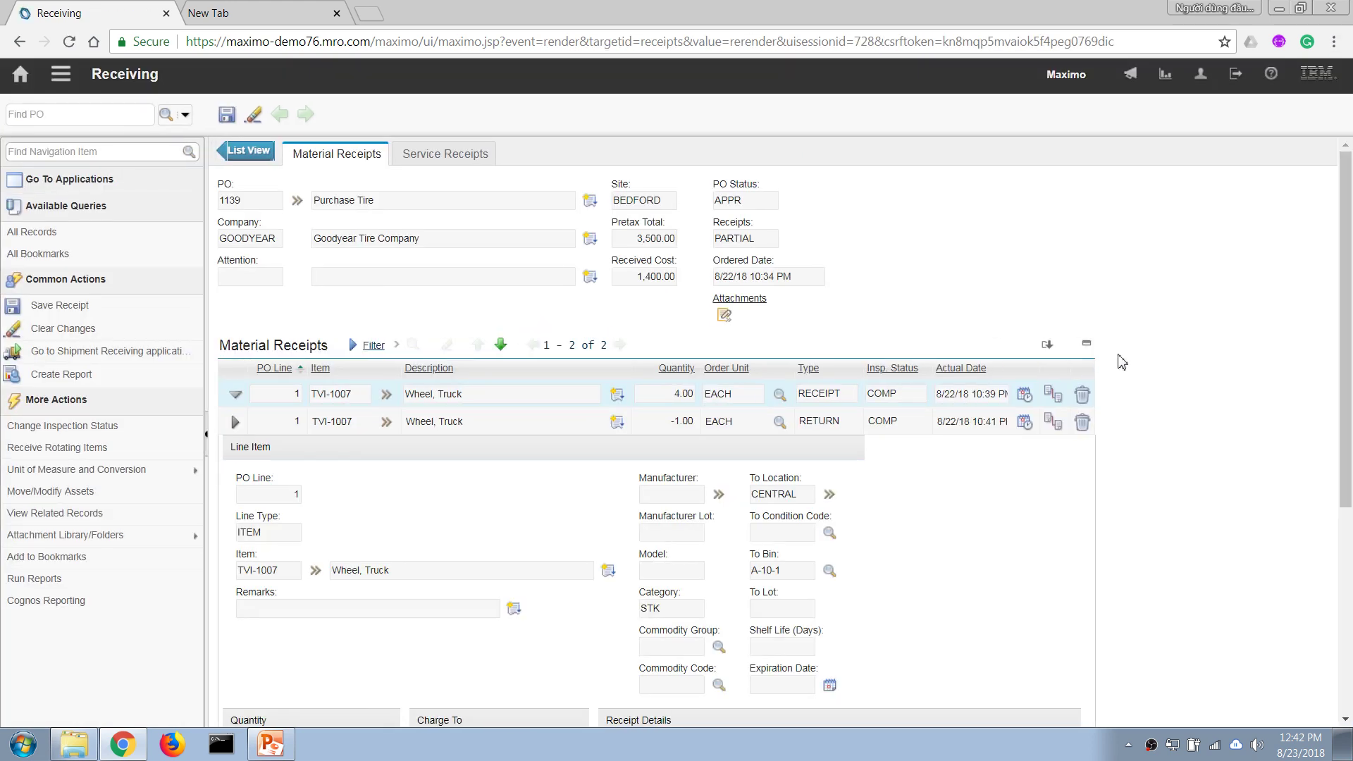
- Check the transaction type and inspection status in the receipt details of the truck wheel receipt
left_click_drag(1334, 361, 1336, 570)
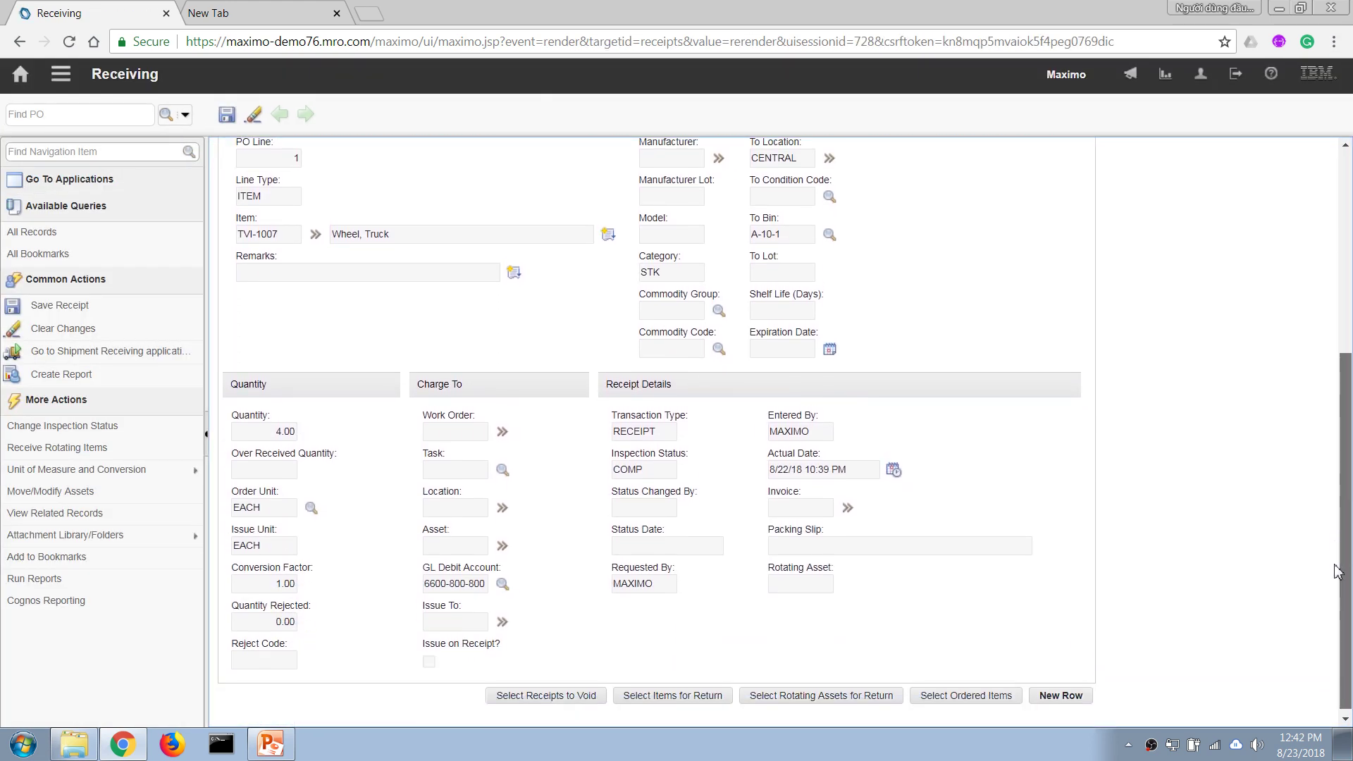
double_click(648, 441)
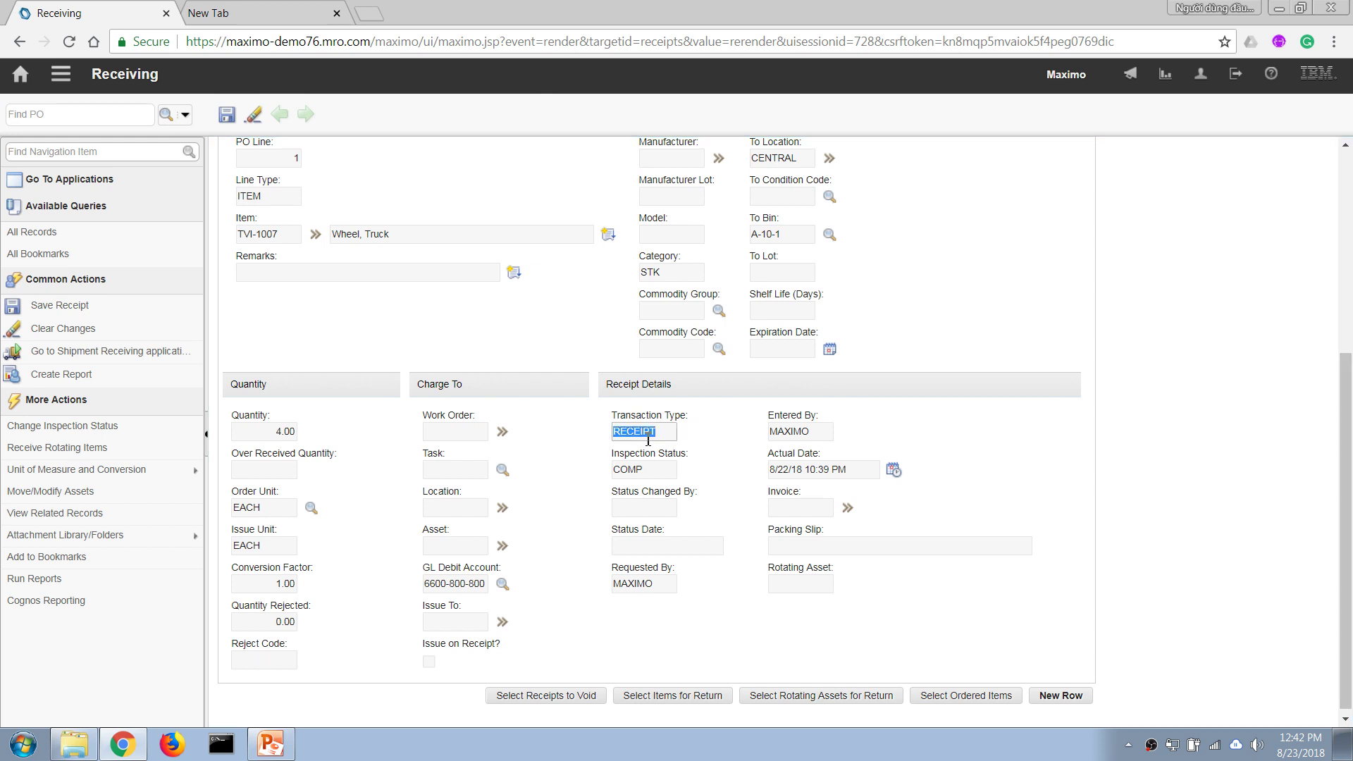
double_click(660, 475)
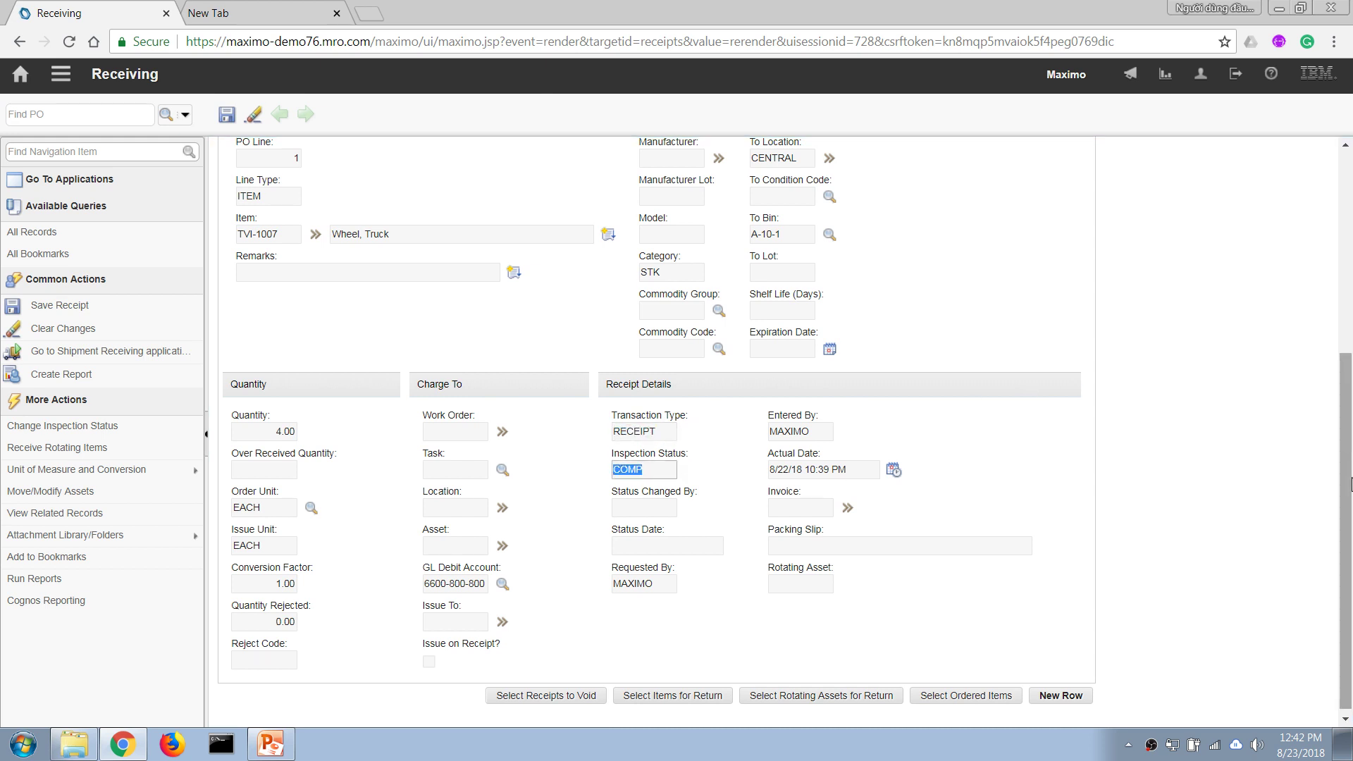
- Check the transaction type of the return line for the truck wheel and save the return
scroll(1351, 485, "up", 3)
double_click(821, 250)
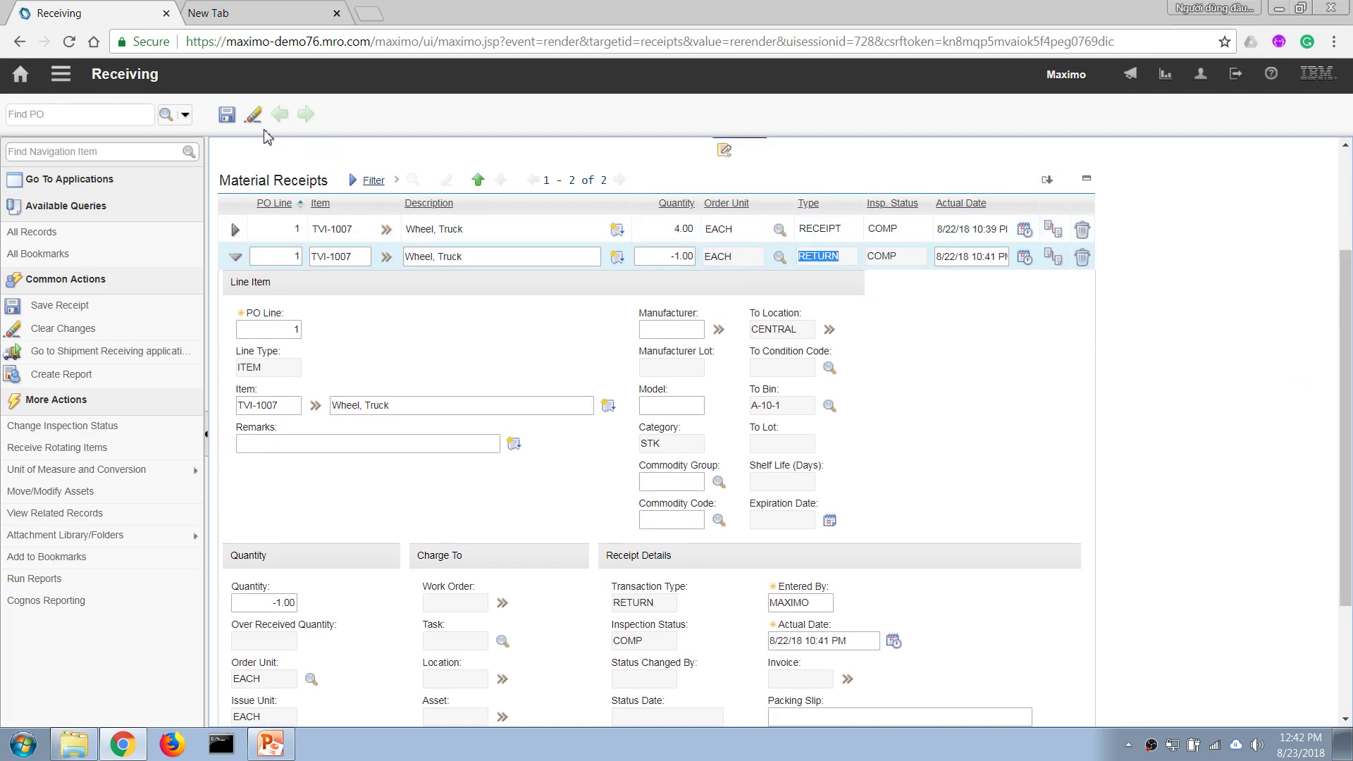
left_click(226, 115)
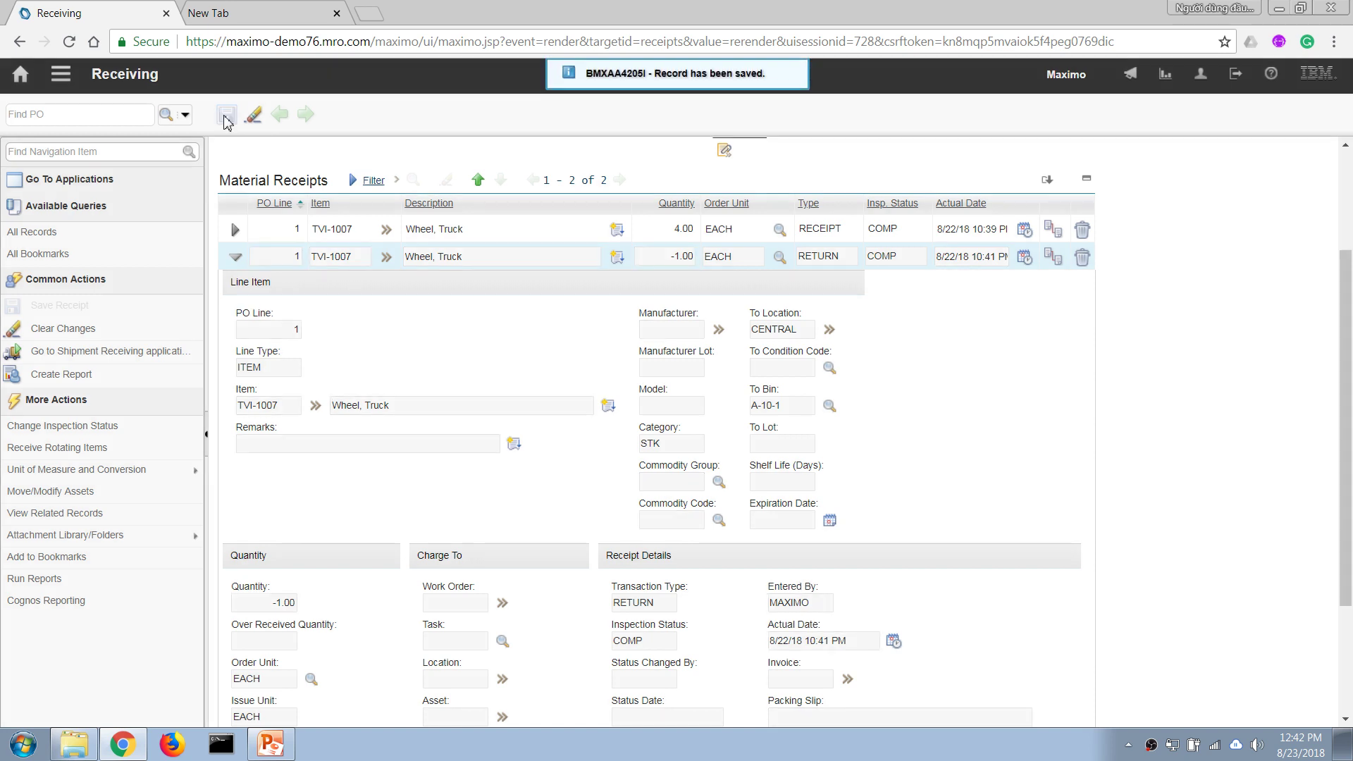
- Recheck the storeroom availability of item TVI-1007 after saving the return, and close the availability view
left_click(386, 229)
left_click(475, 330)
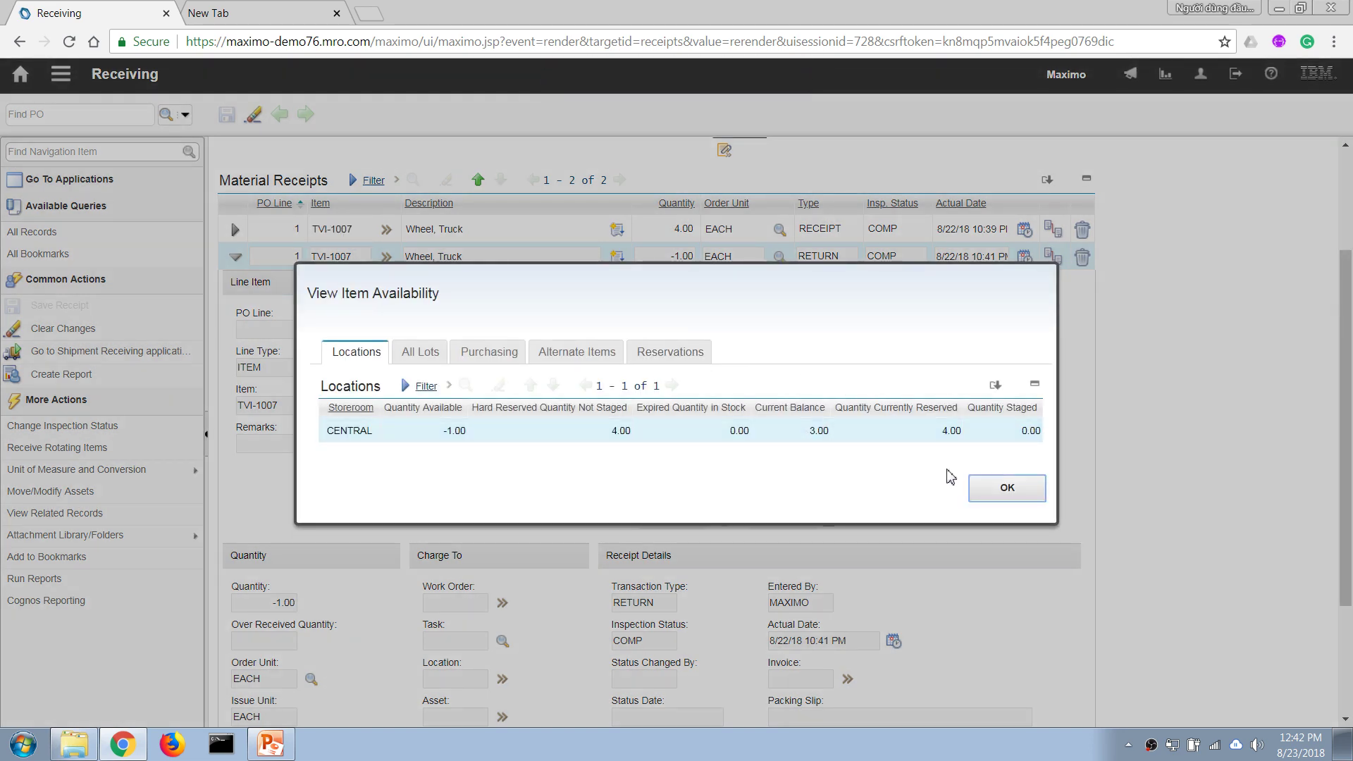
left_click(1007, 488)
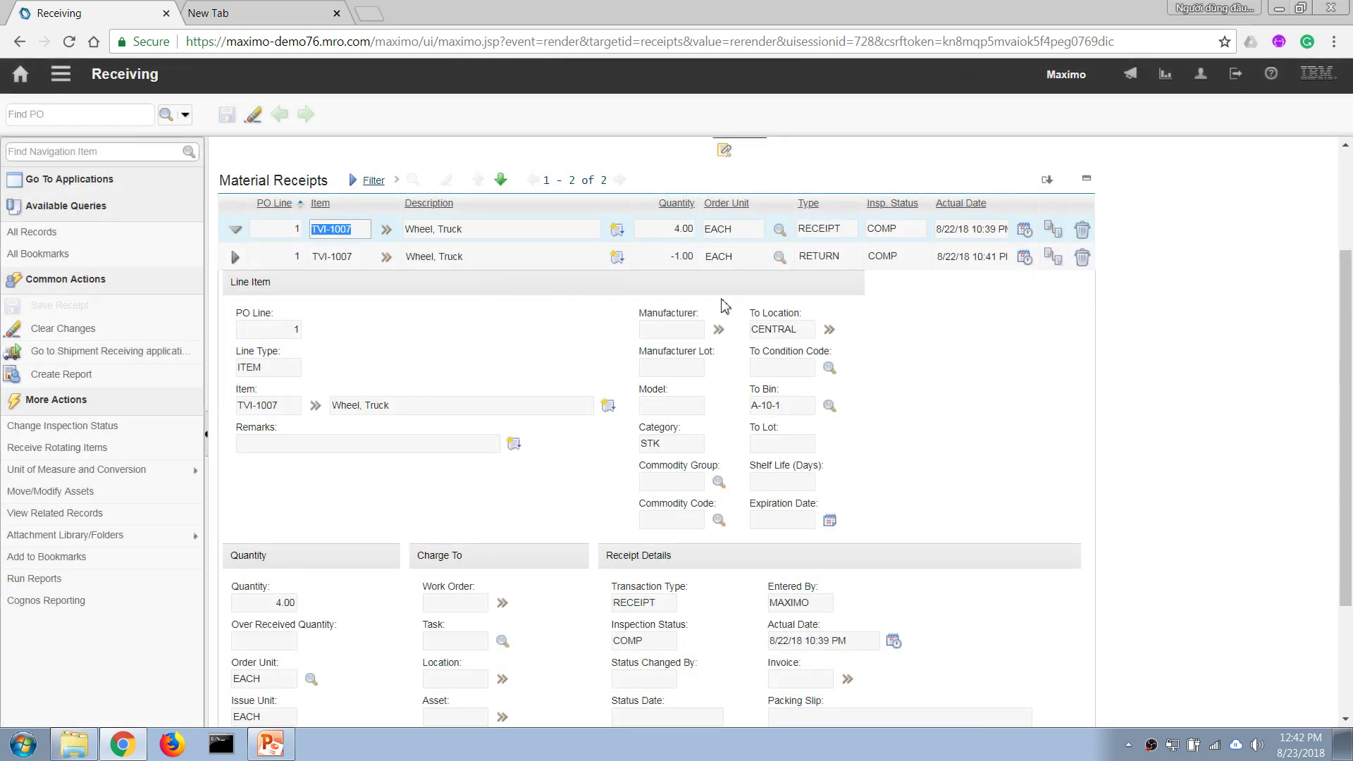
- Open the Purchase Tire order in Purchase Orders from the receiving record and expand its truck wheel PO line
scroll(1327, 519, "down", 3)
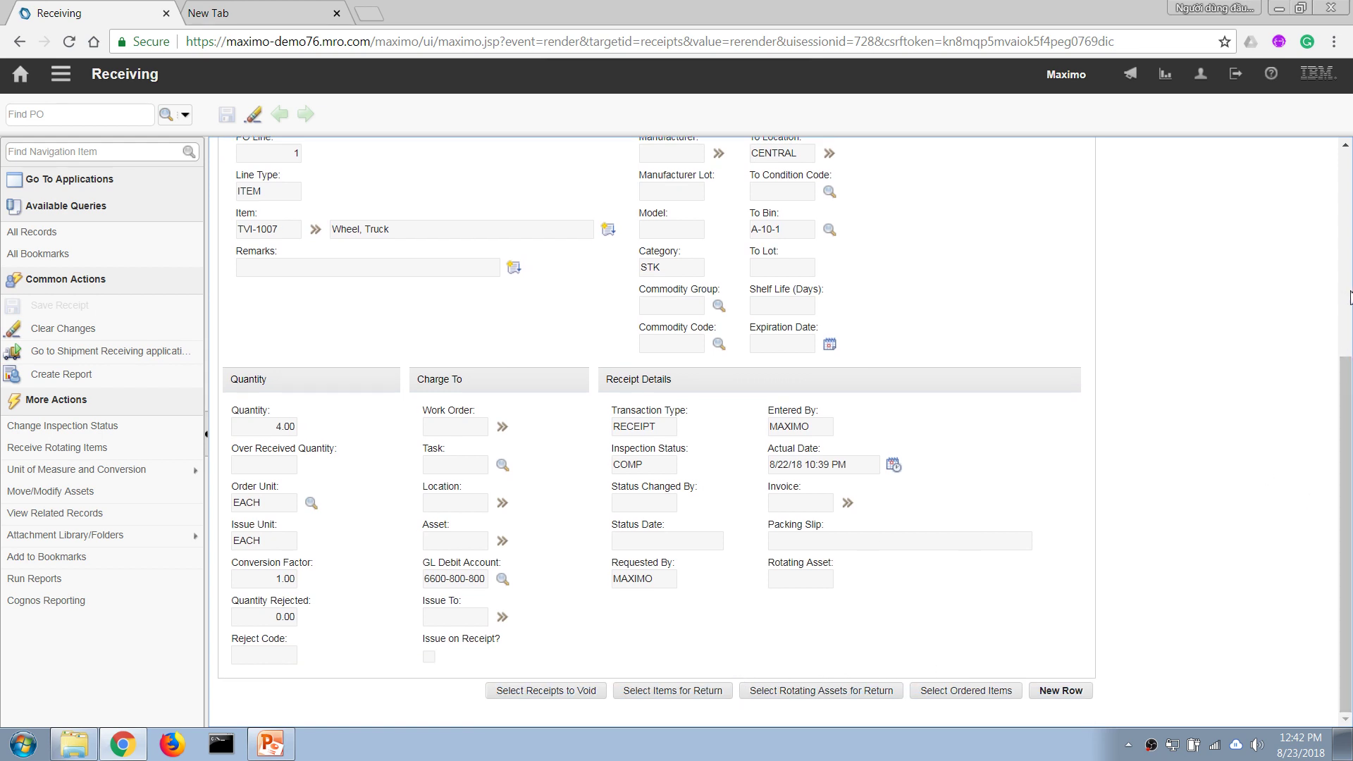
scroll(1350, 298, "up", 5)
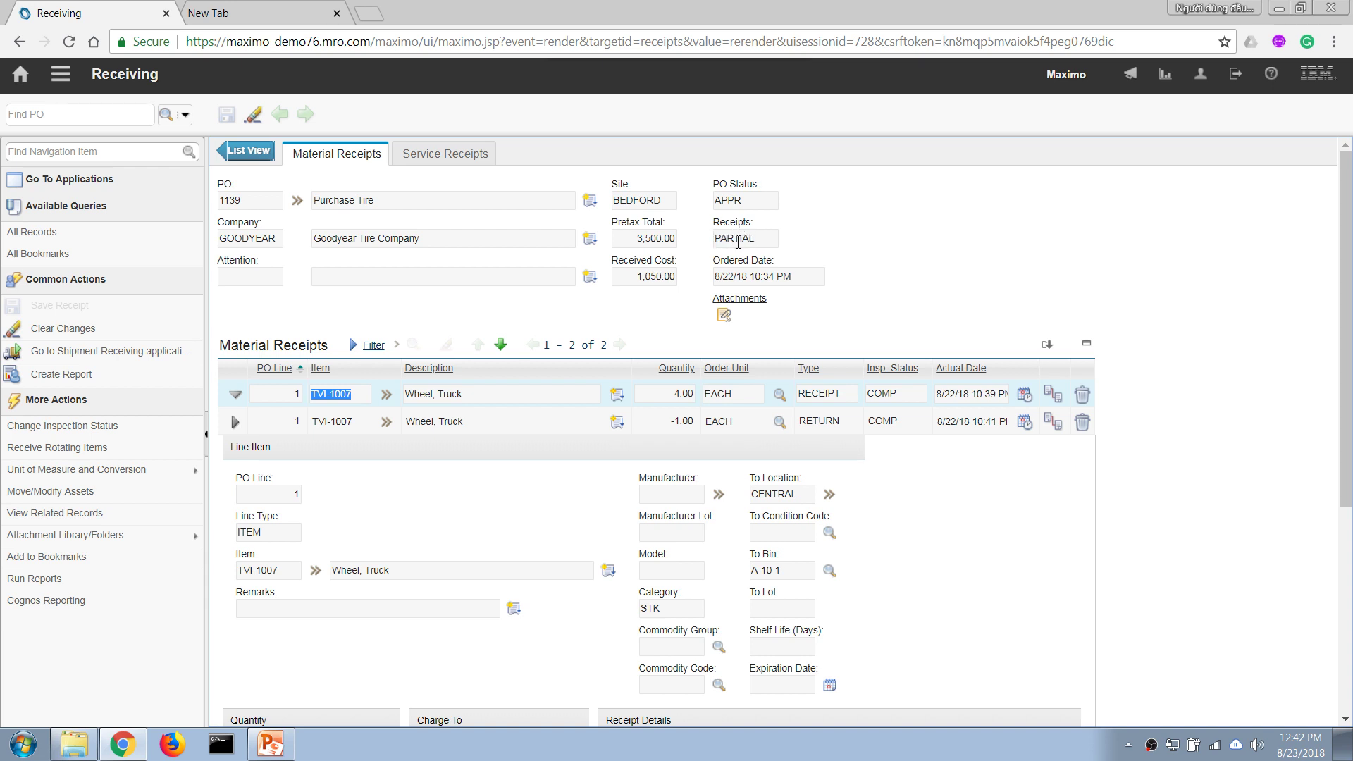
left_click(298, 202)
left_click(299, 203)
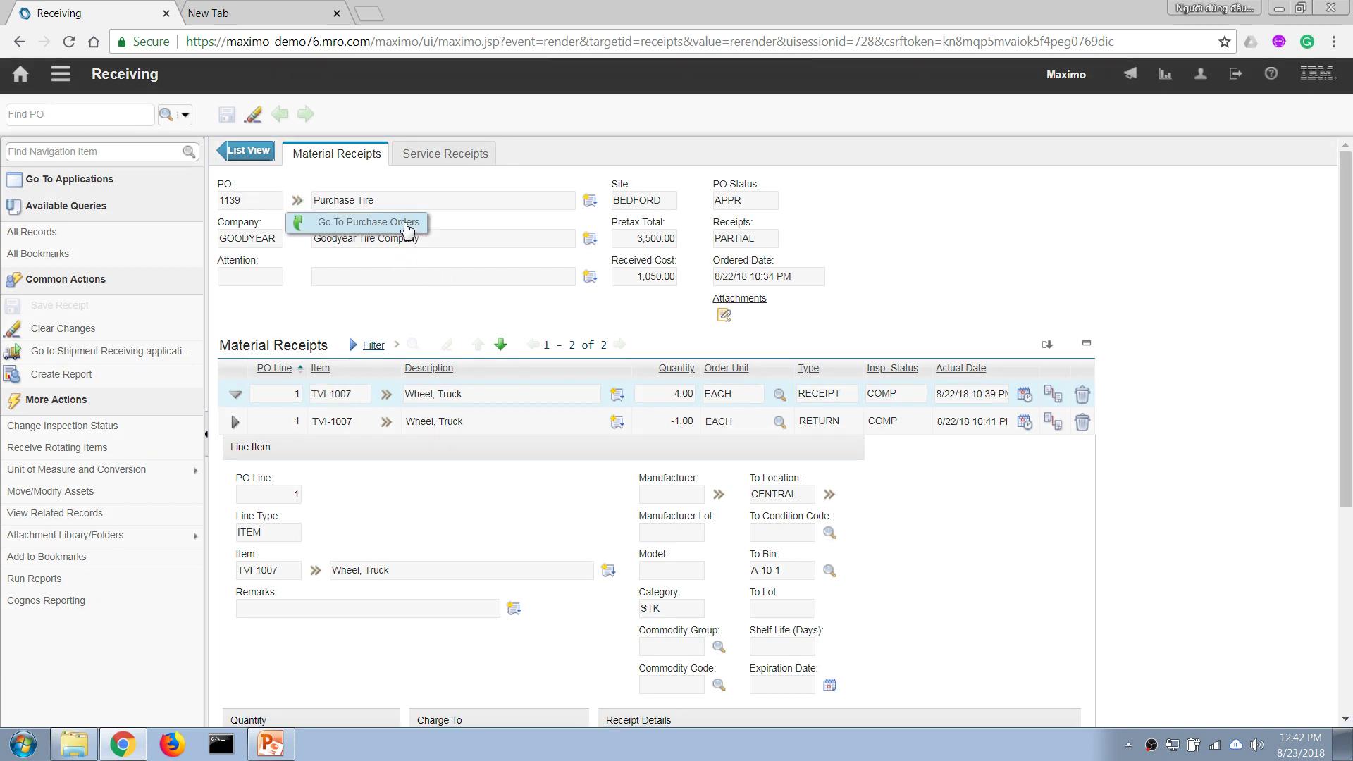
left_click(408, 228)
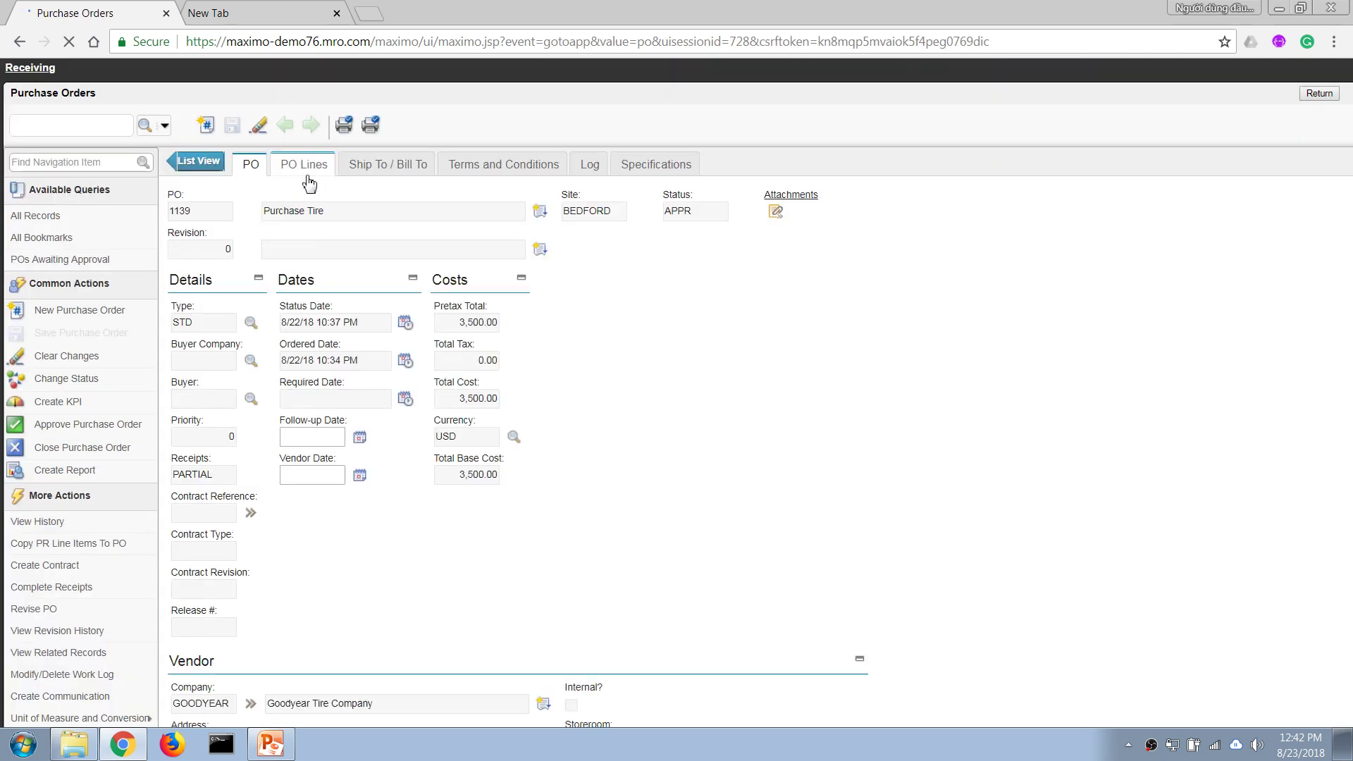
left_click(355, 167)
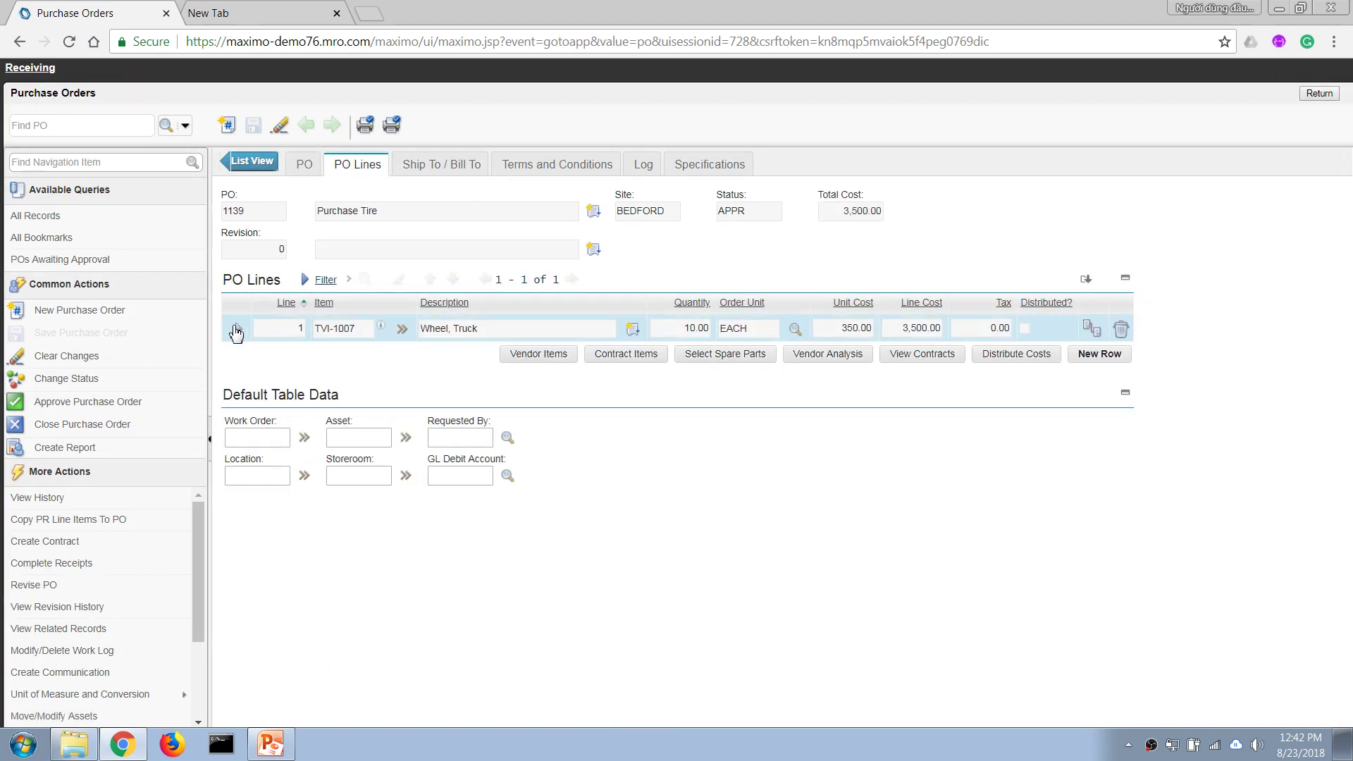
left_click(236, 330)
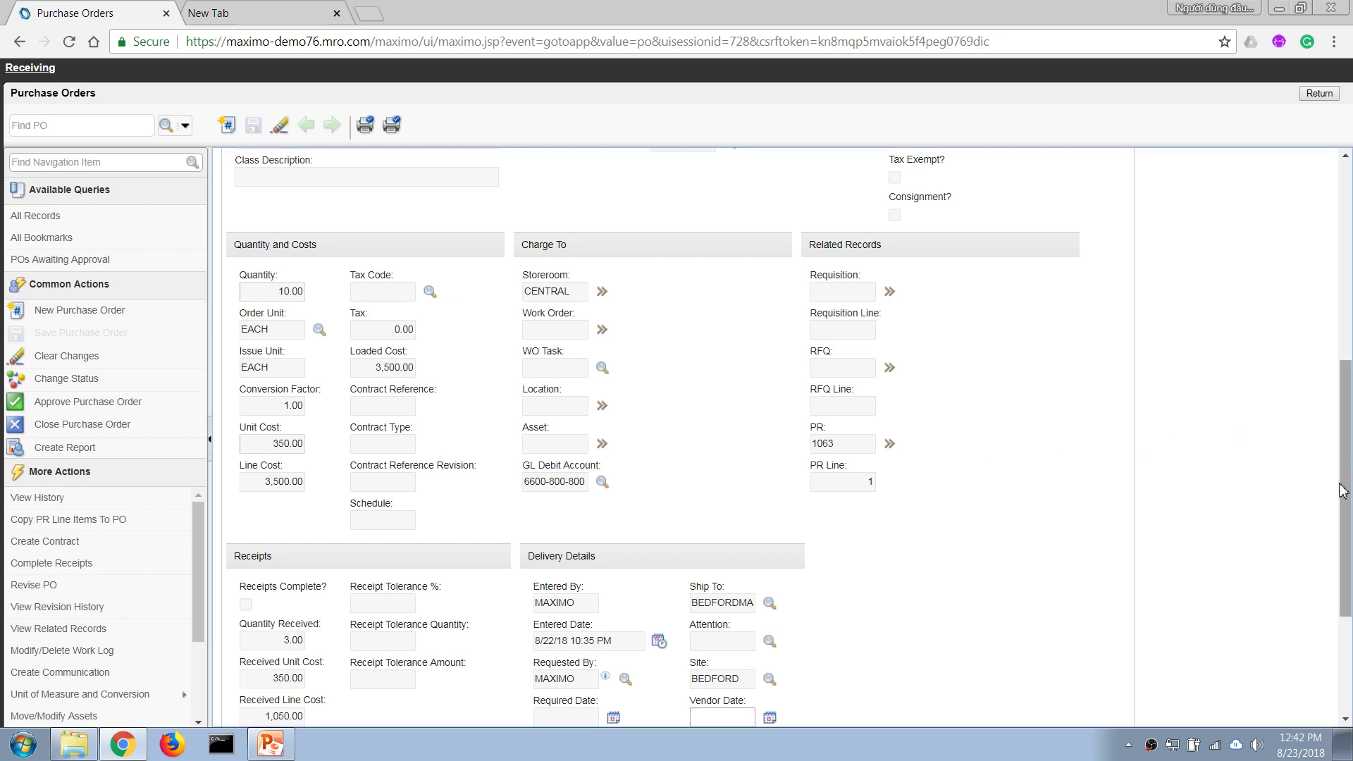
- Check the received quantity and costs in the truck wheel PO line's Receipts section, and return to Receiving
left_click_drag(1343, 491, 1308, 576)
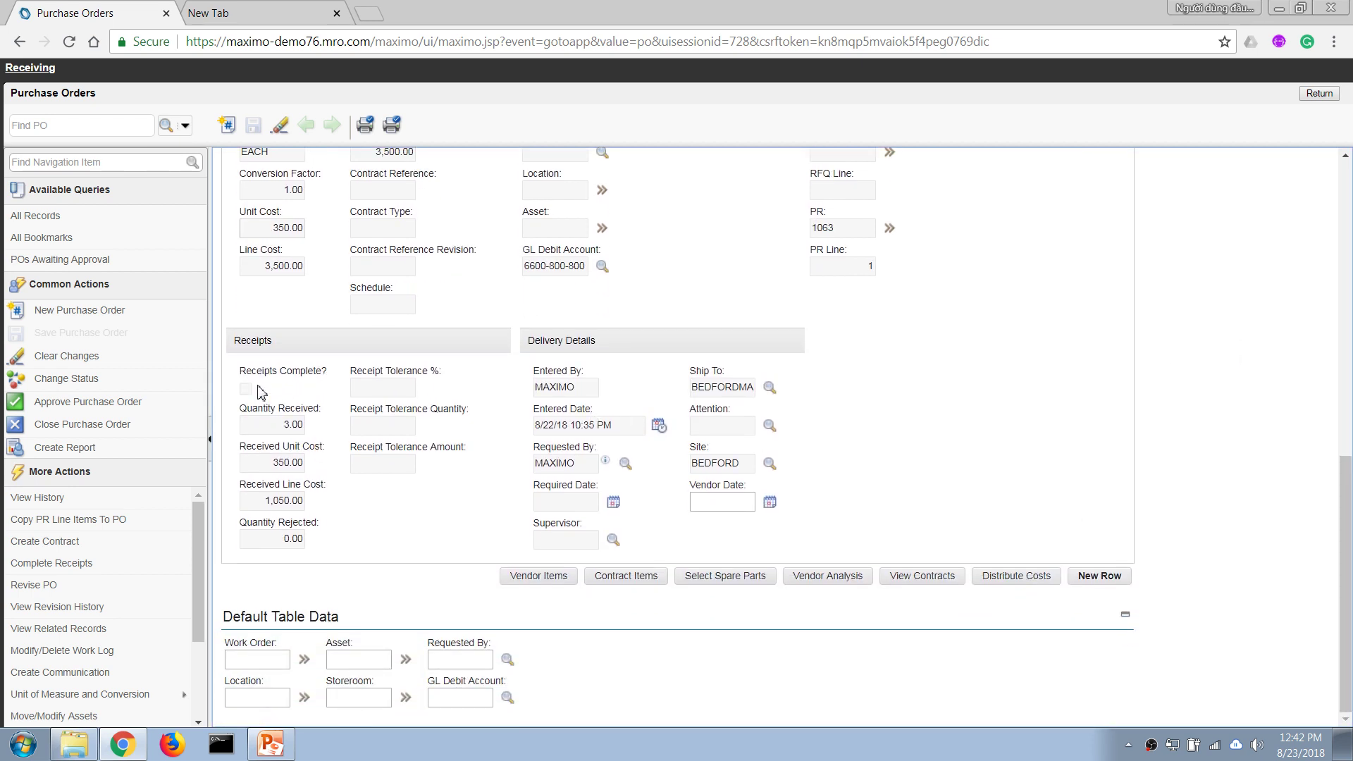
left_click_drag(1343, 514, 1241, 446)
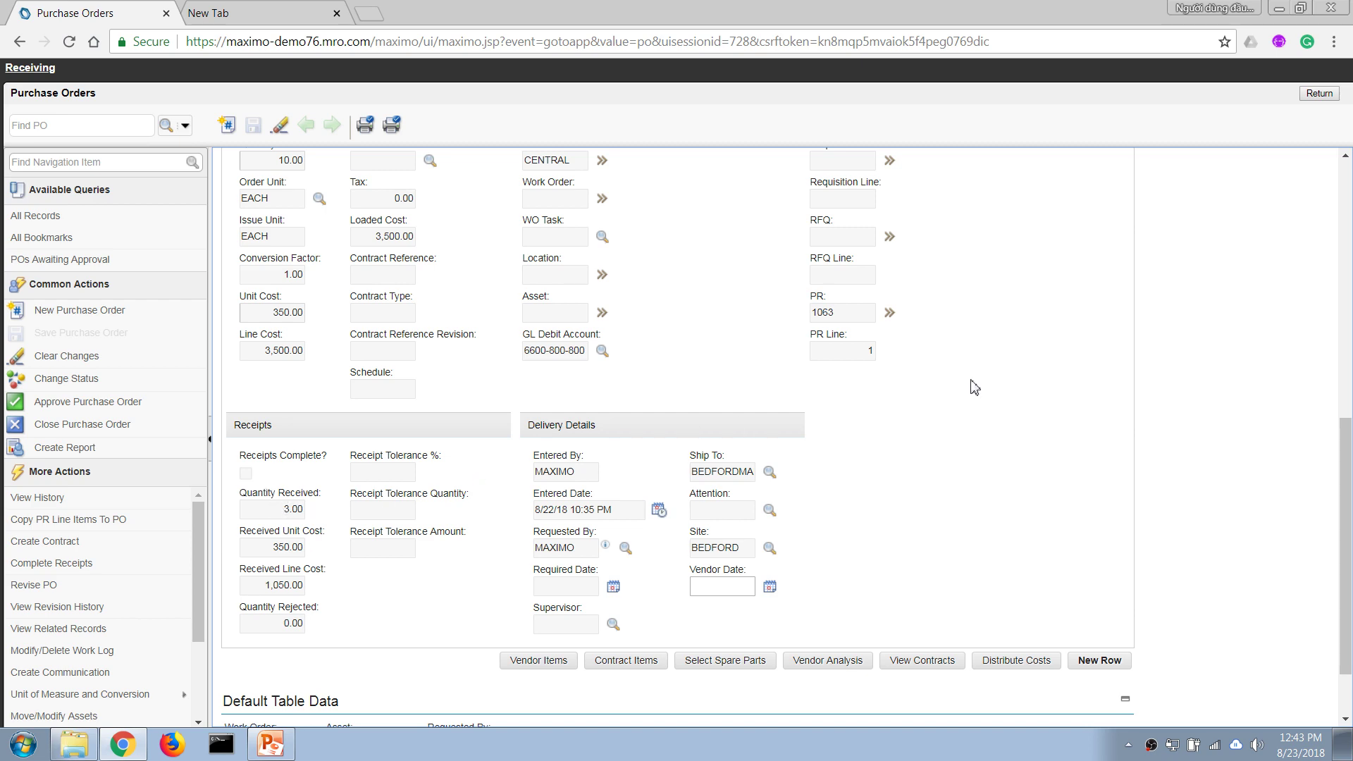
scroll(1351, 384, "up", 8)
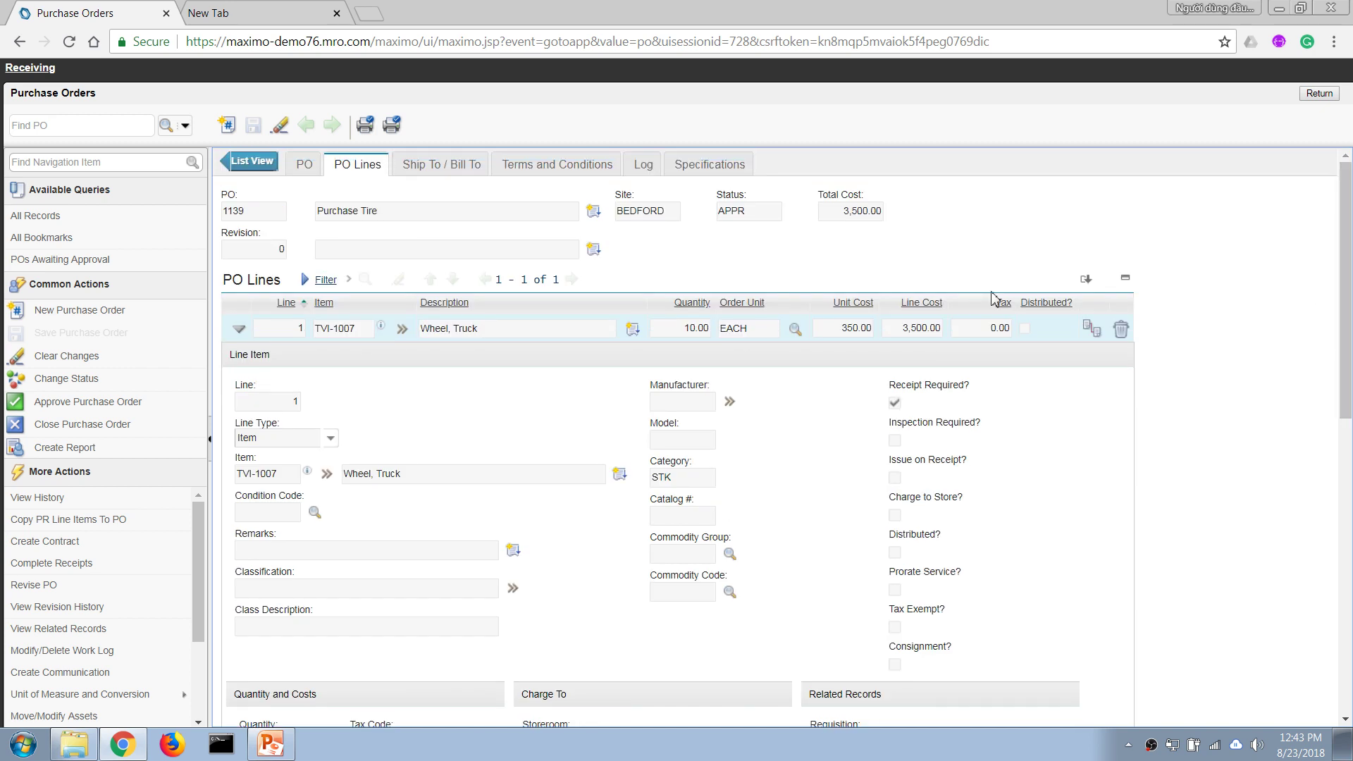
left_click(1319, 94)
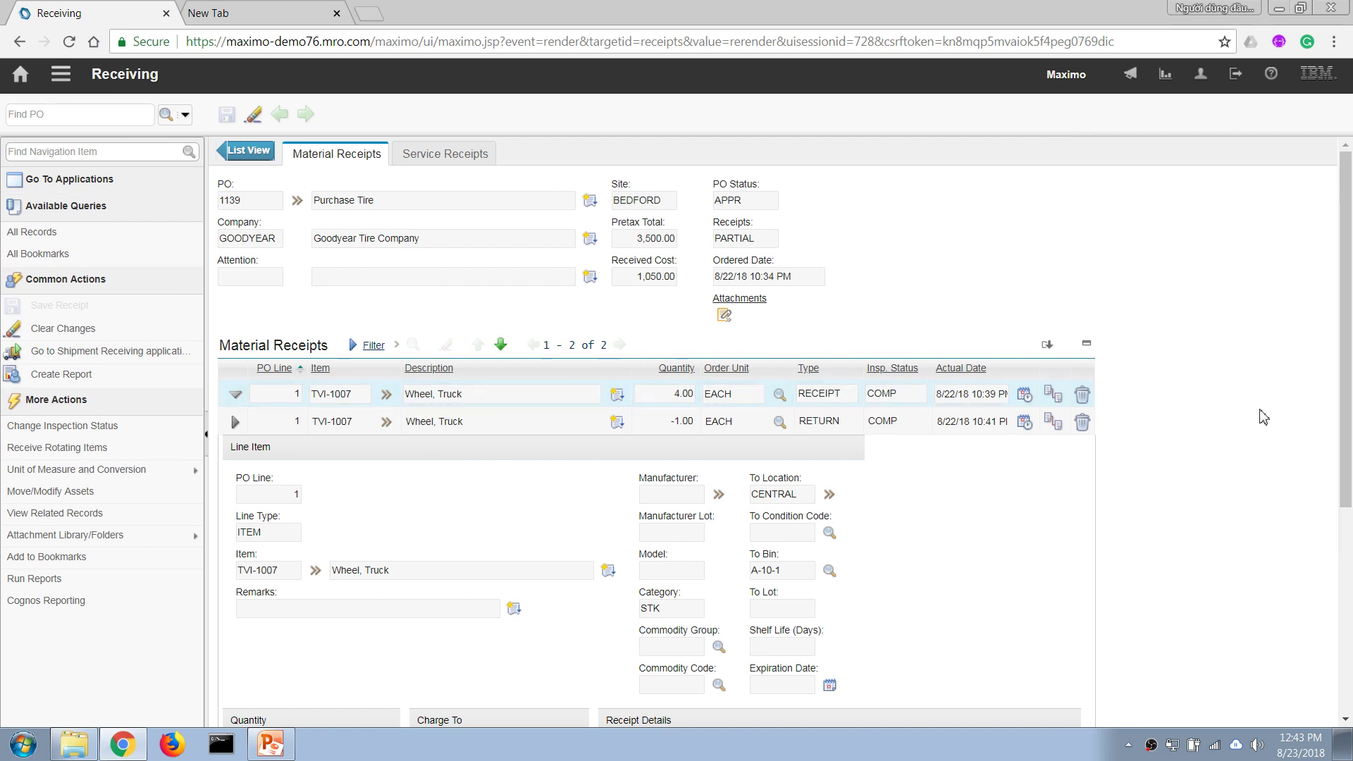
- Receive the 7 truck wheels still due on the Purchase Tire order into CENTRAL and save the receipt
left_click_drag(1344, 411, 885, 628)
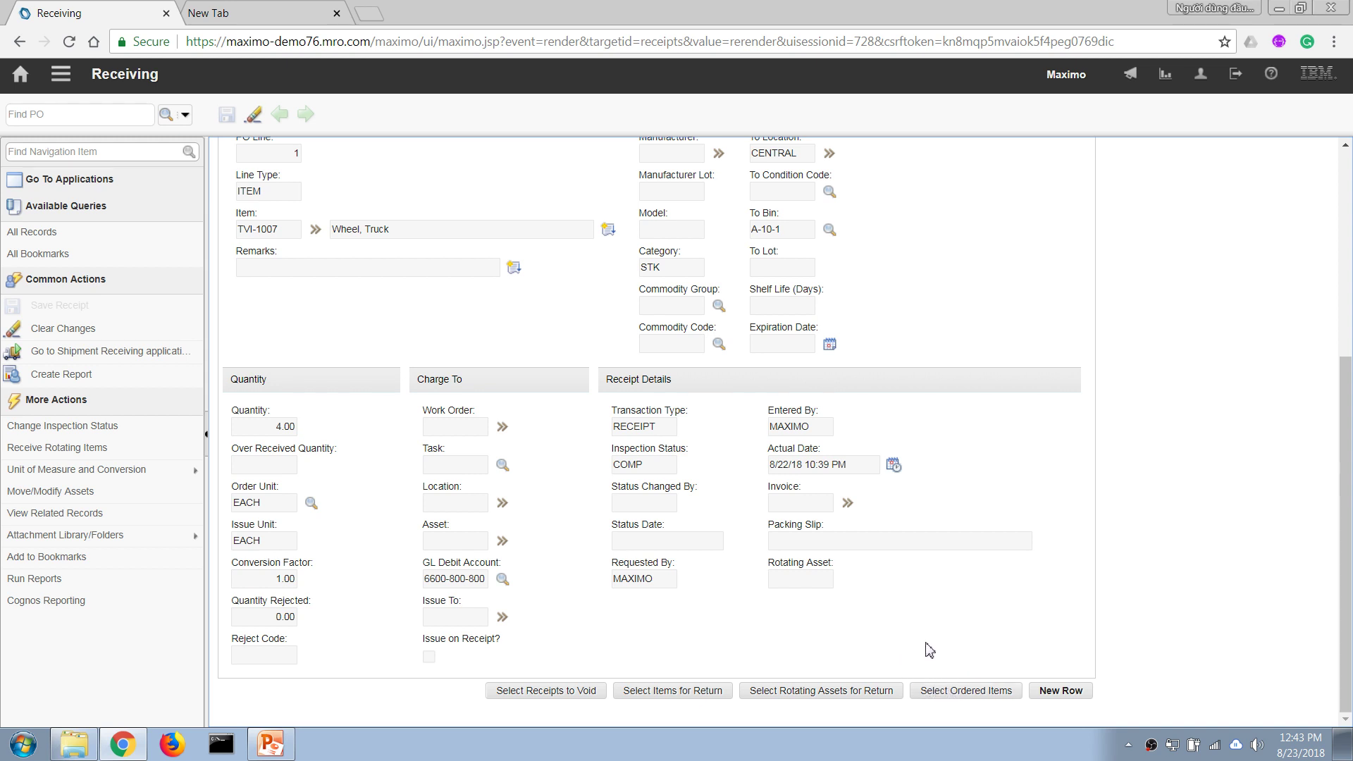
left_click(945, 691)
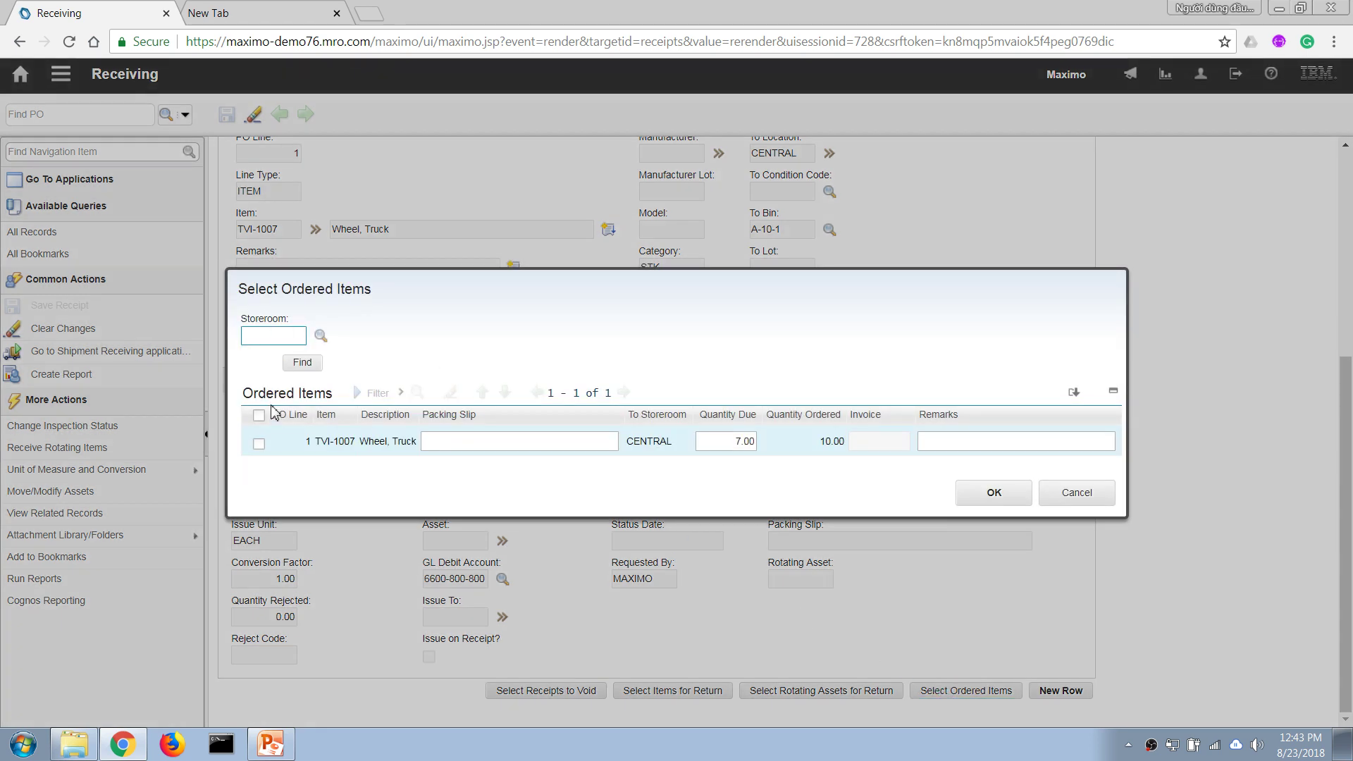
left_click(259, 443)
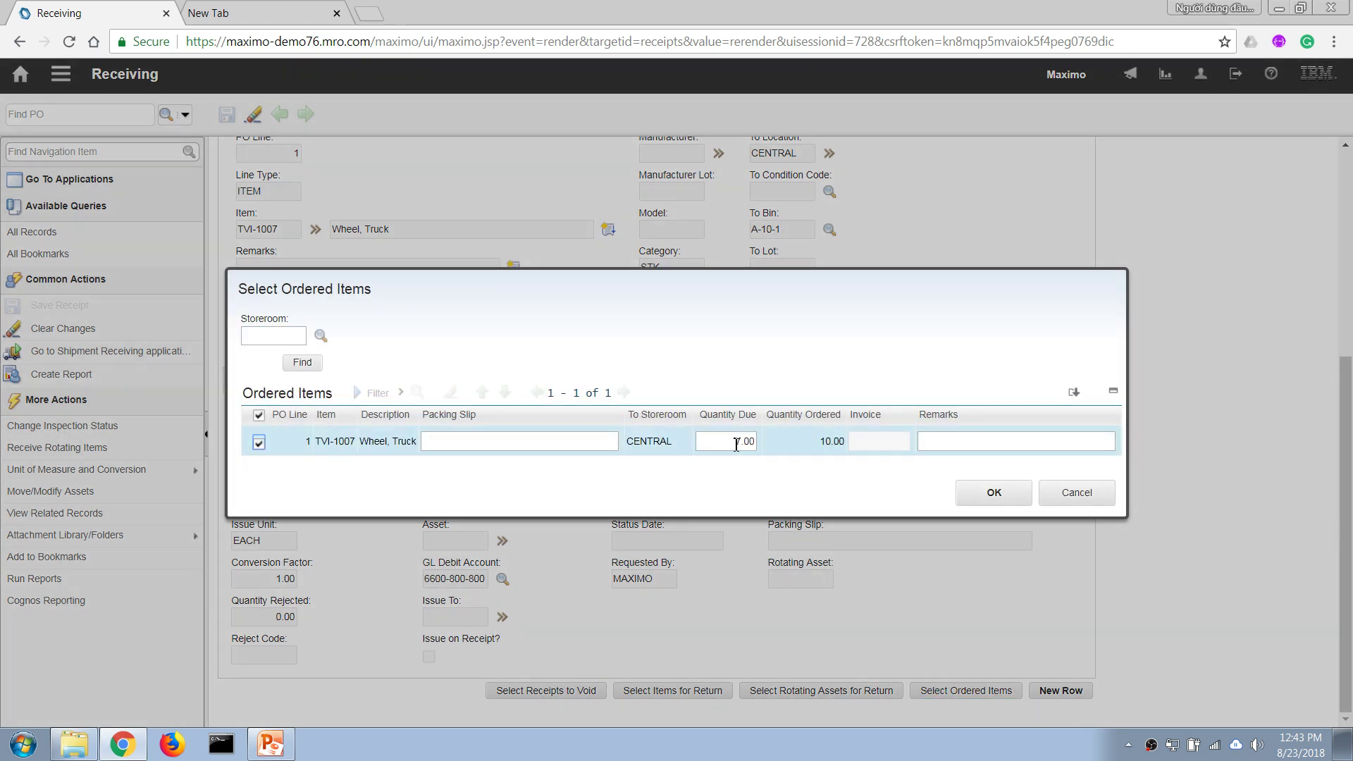
left_click(992, 493)
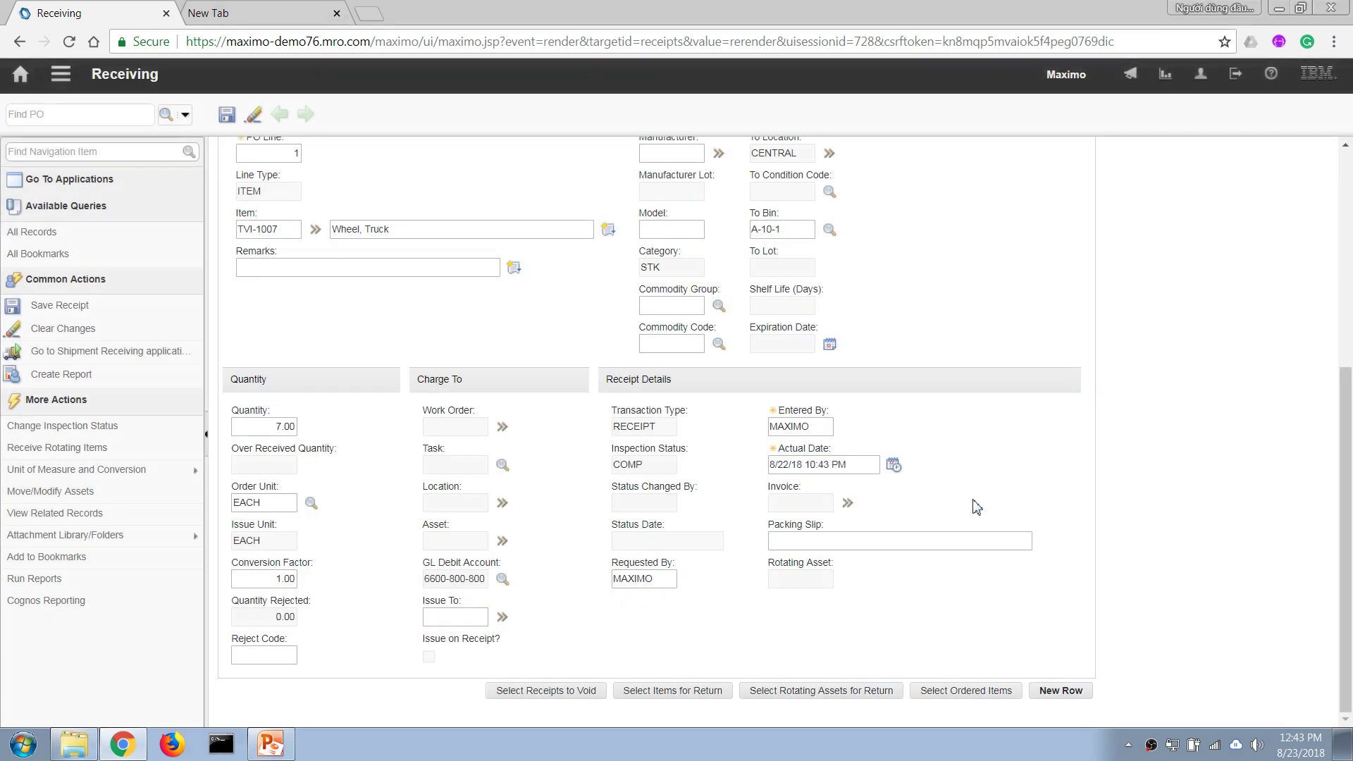
left_click(227, 115)
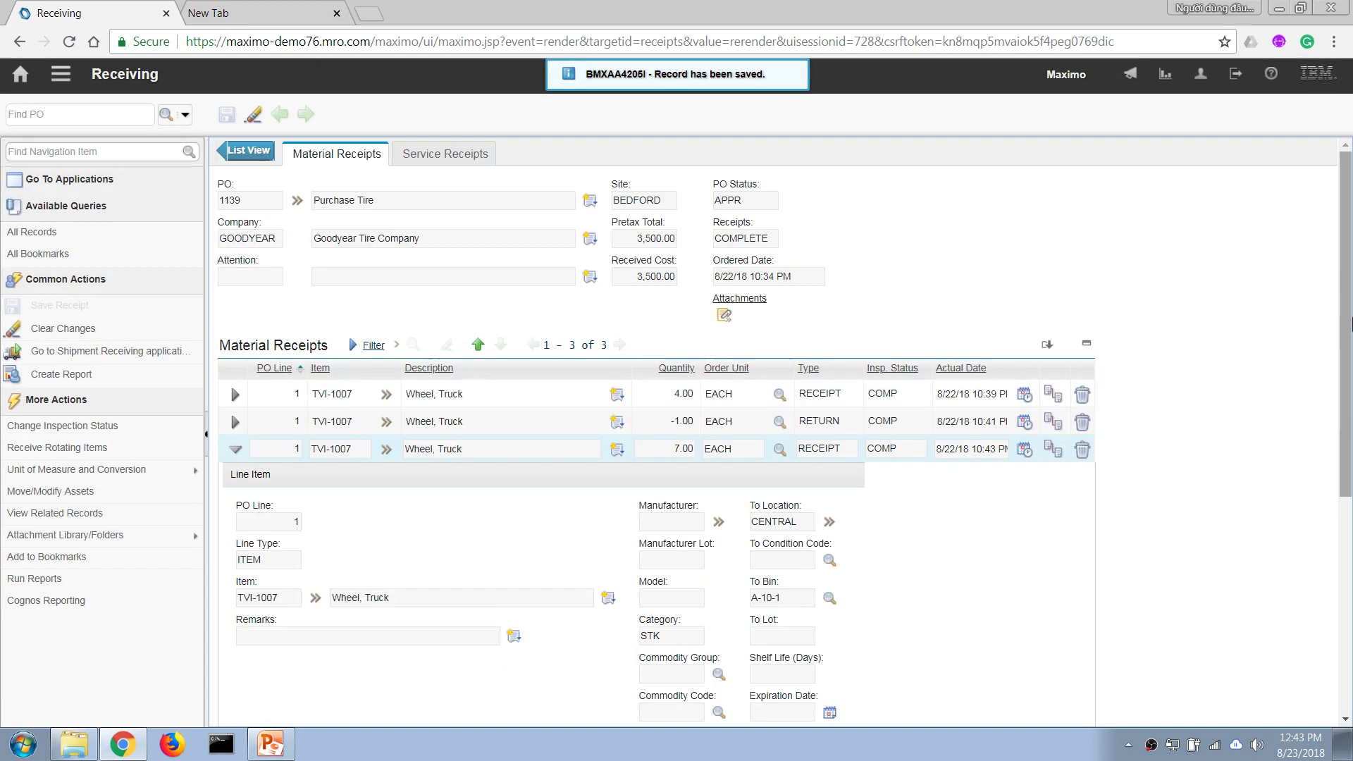
- Check the storeroom availability of item TVI-1007 from the receipt line for 7 wheels and close the availability view
left_click(391, 453)
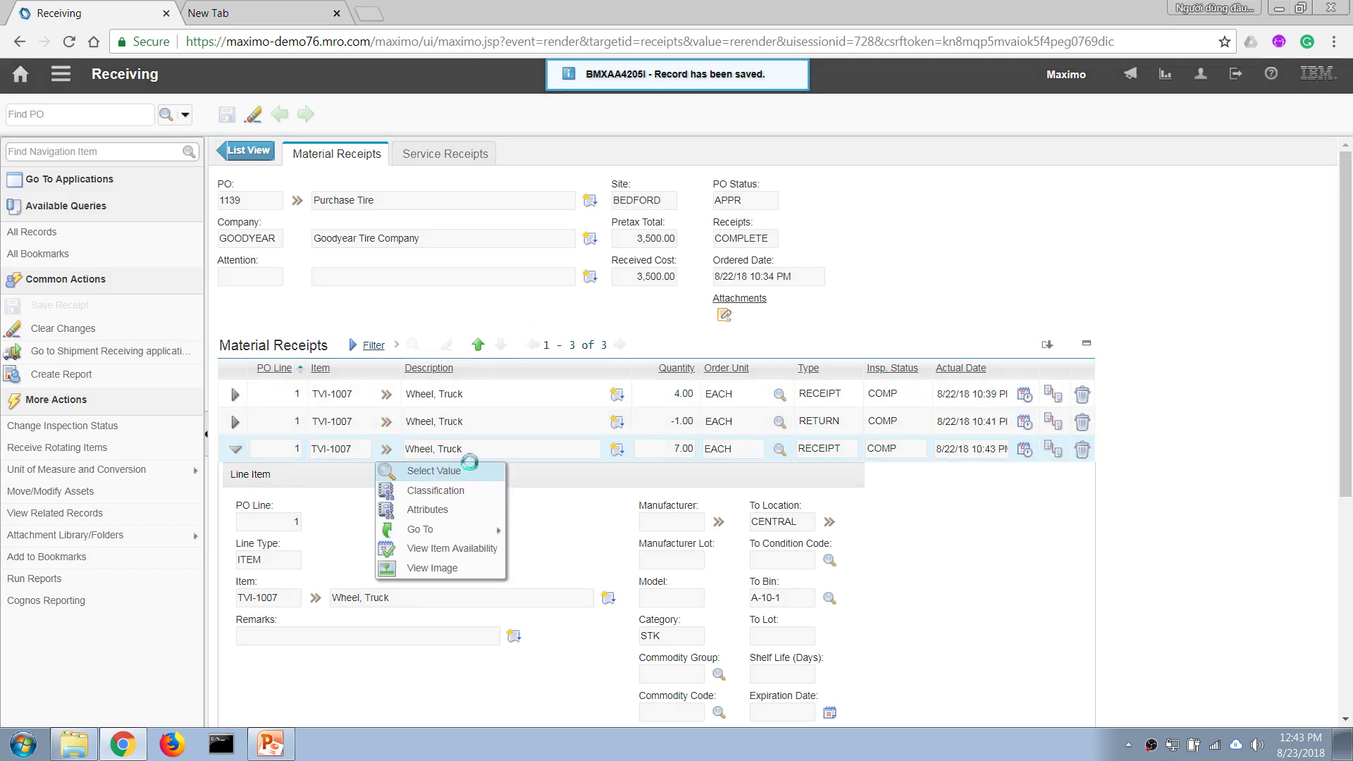
left_click(449, 555)
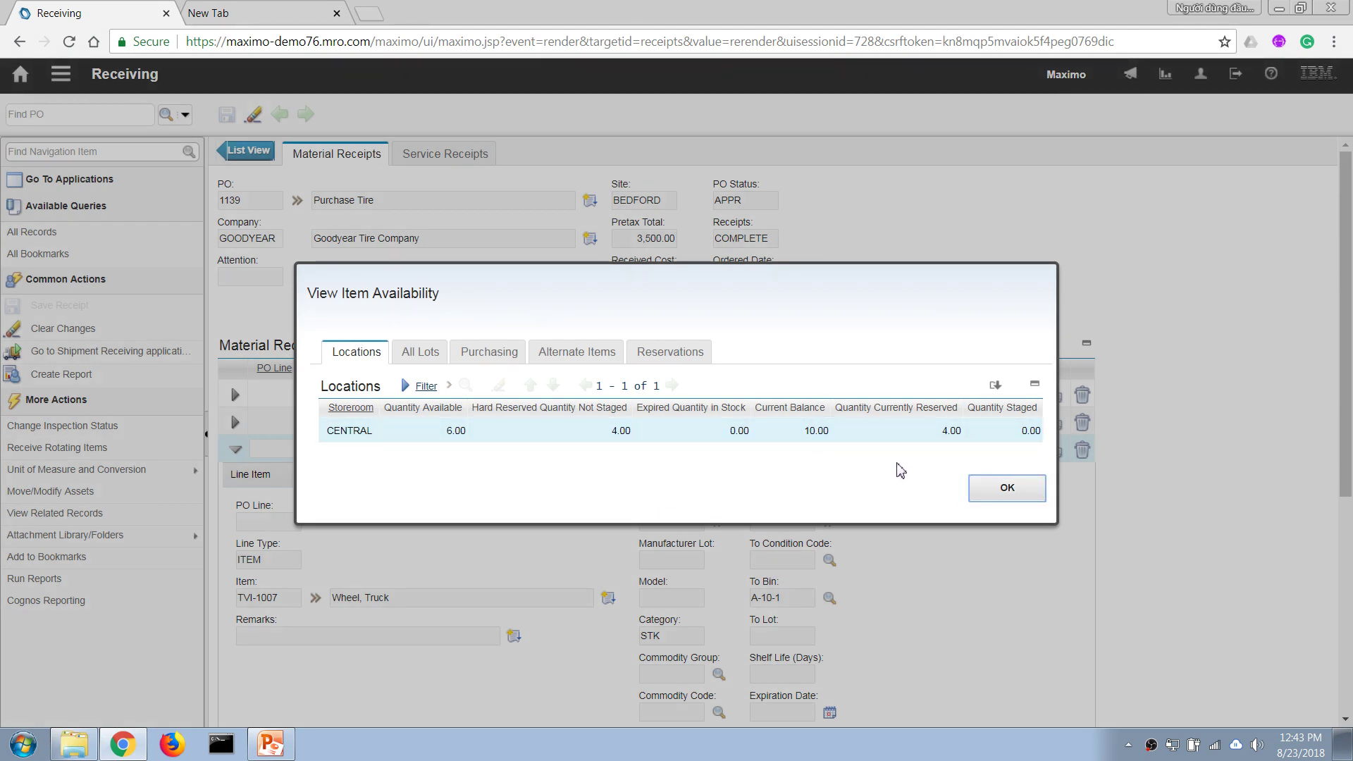
left_click(1004, 488)
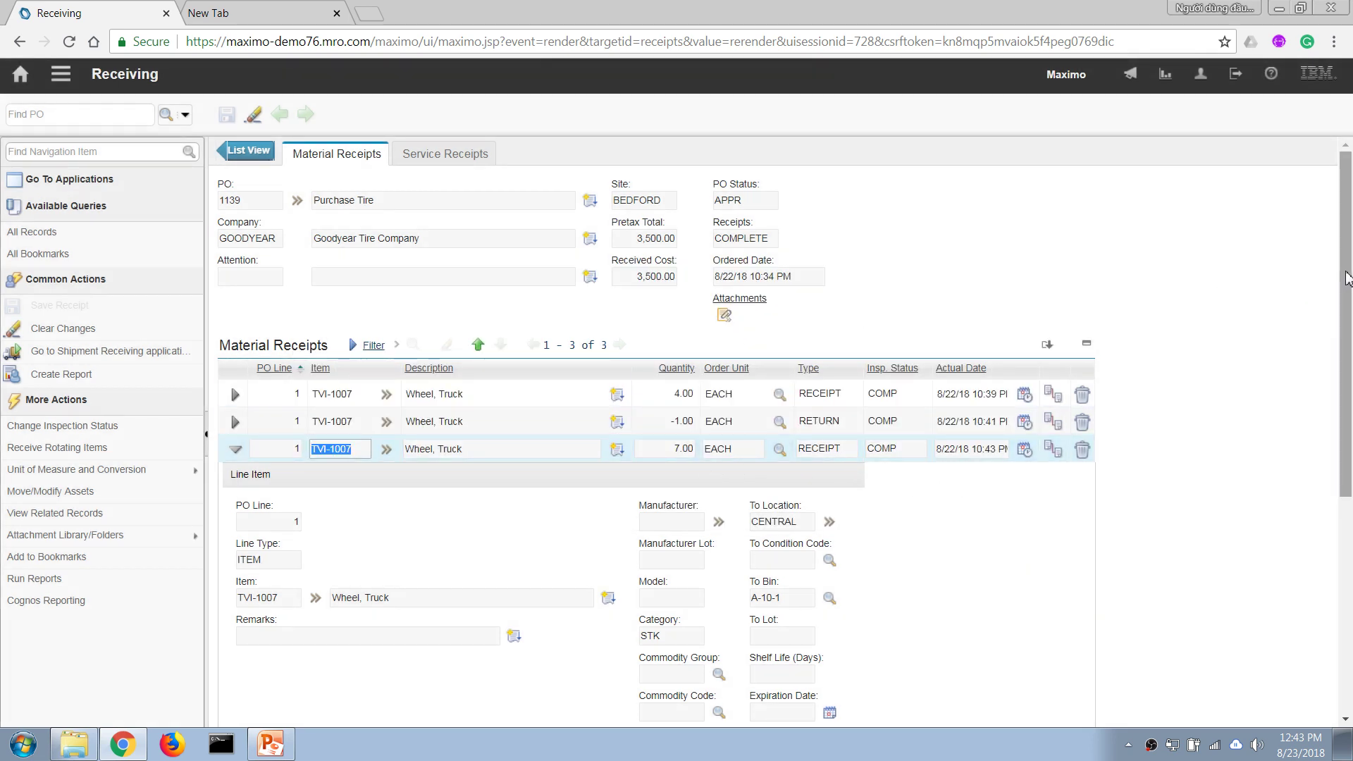
left_click_drag(1346, 277, 793, 211)
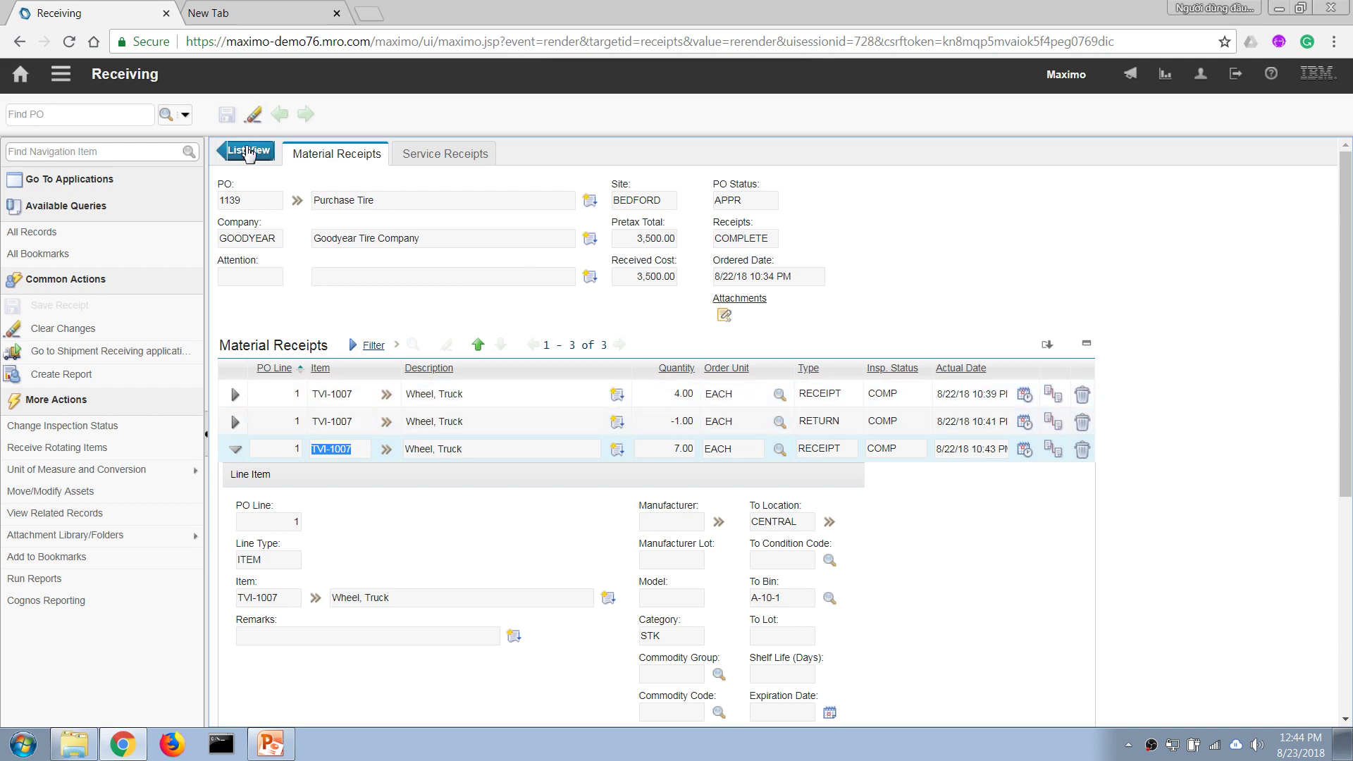
- Switch to the Invoices application under Purchasing and list all invoices of the BEDFORD site
left_click(60, 74)
mouse_move(205, 271)
mouse_move(134, 370)
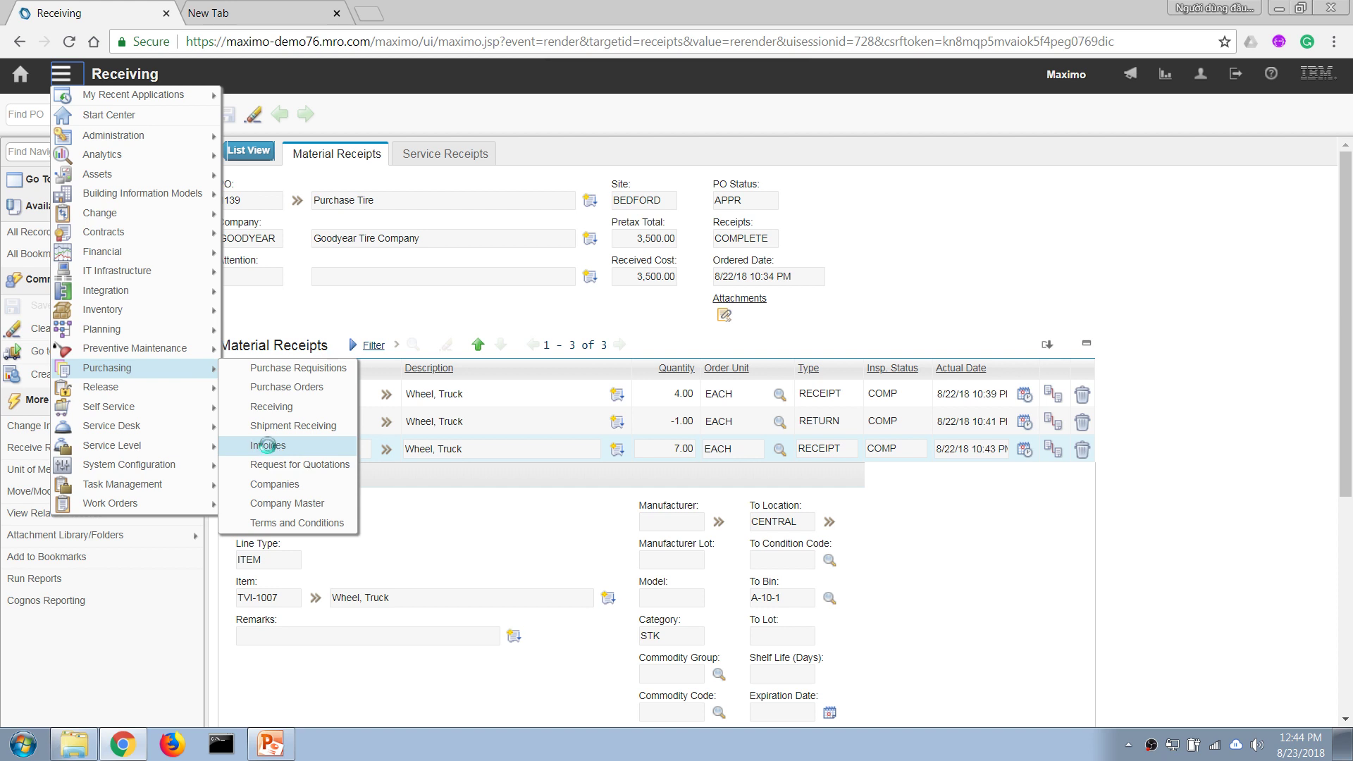
left_click(272, 447)
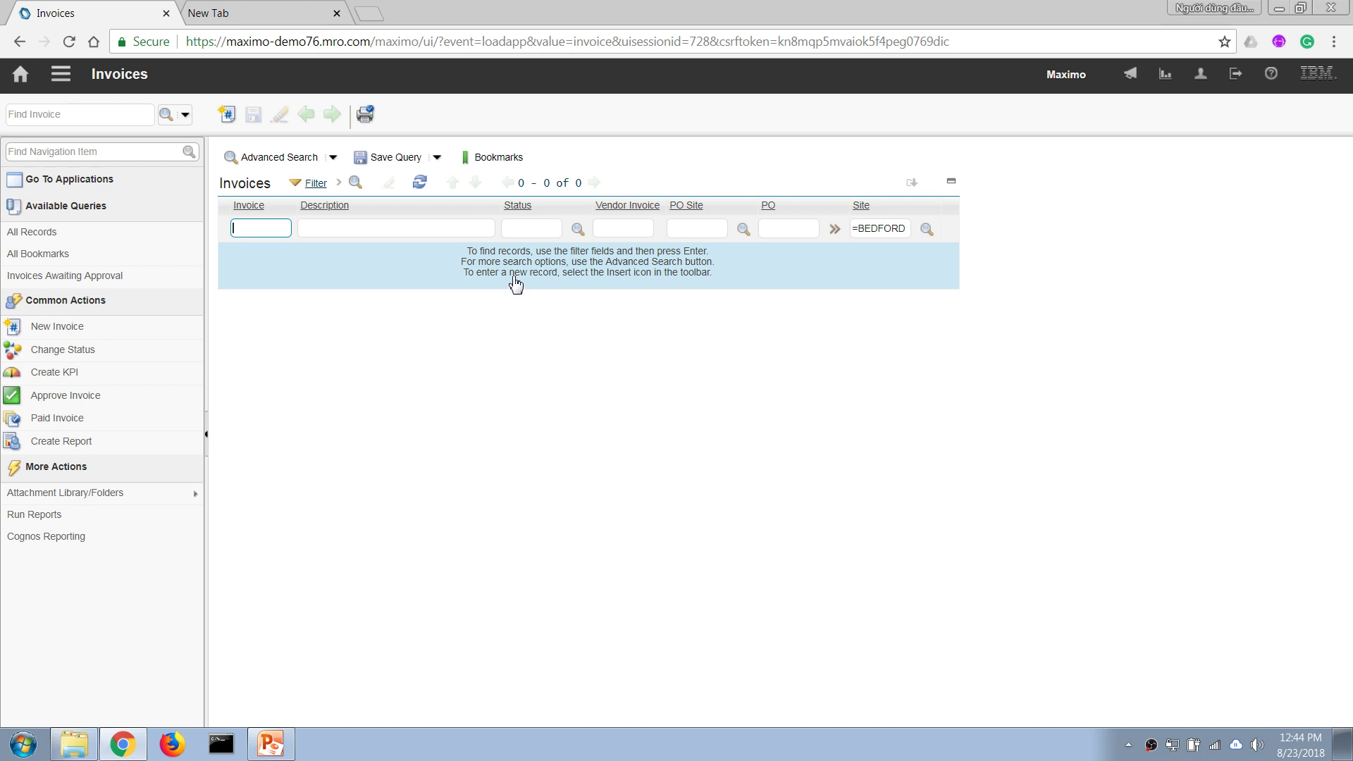
key("Return")
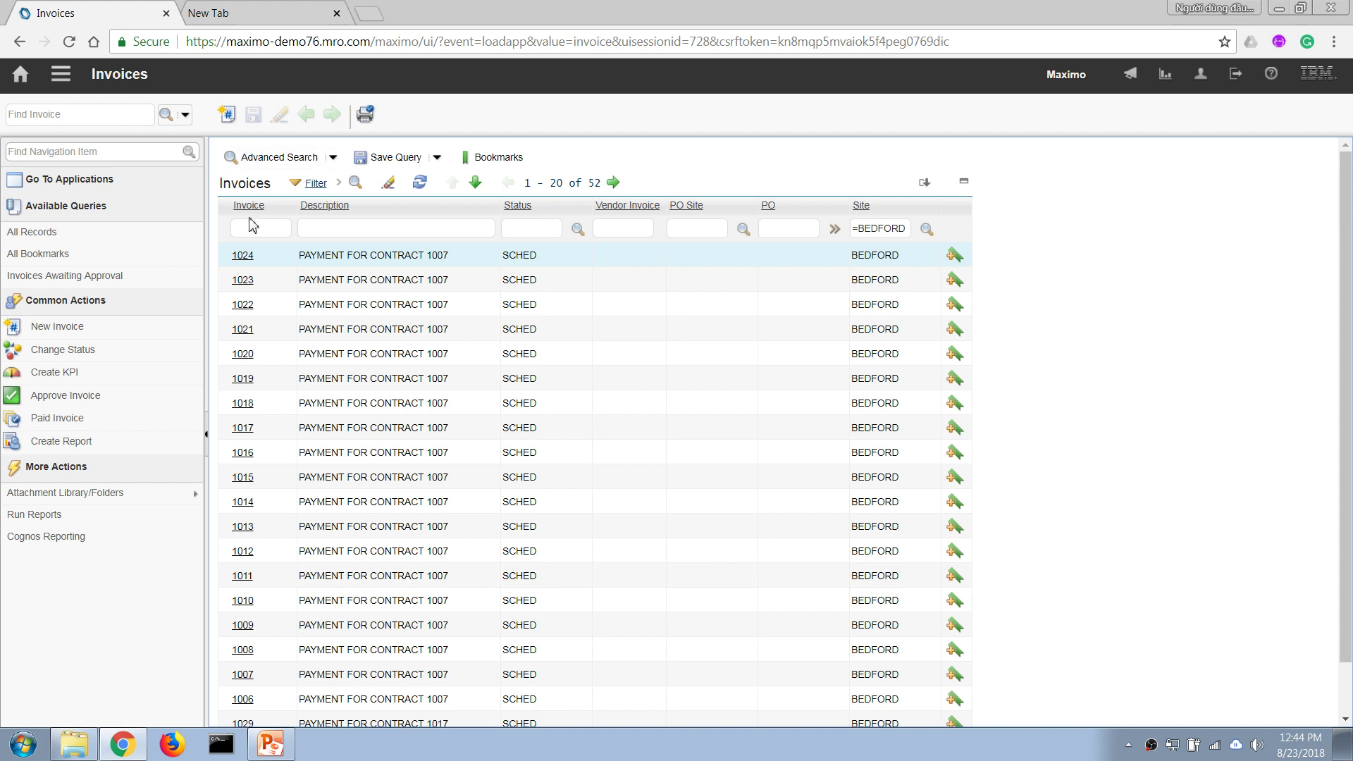
- Create a new invoice and assign the Purchase Tire order to it, filtering the purchase orders by the description "tire"
left_click(224, 119)
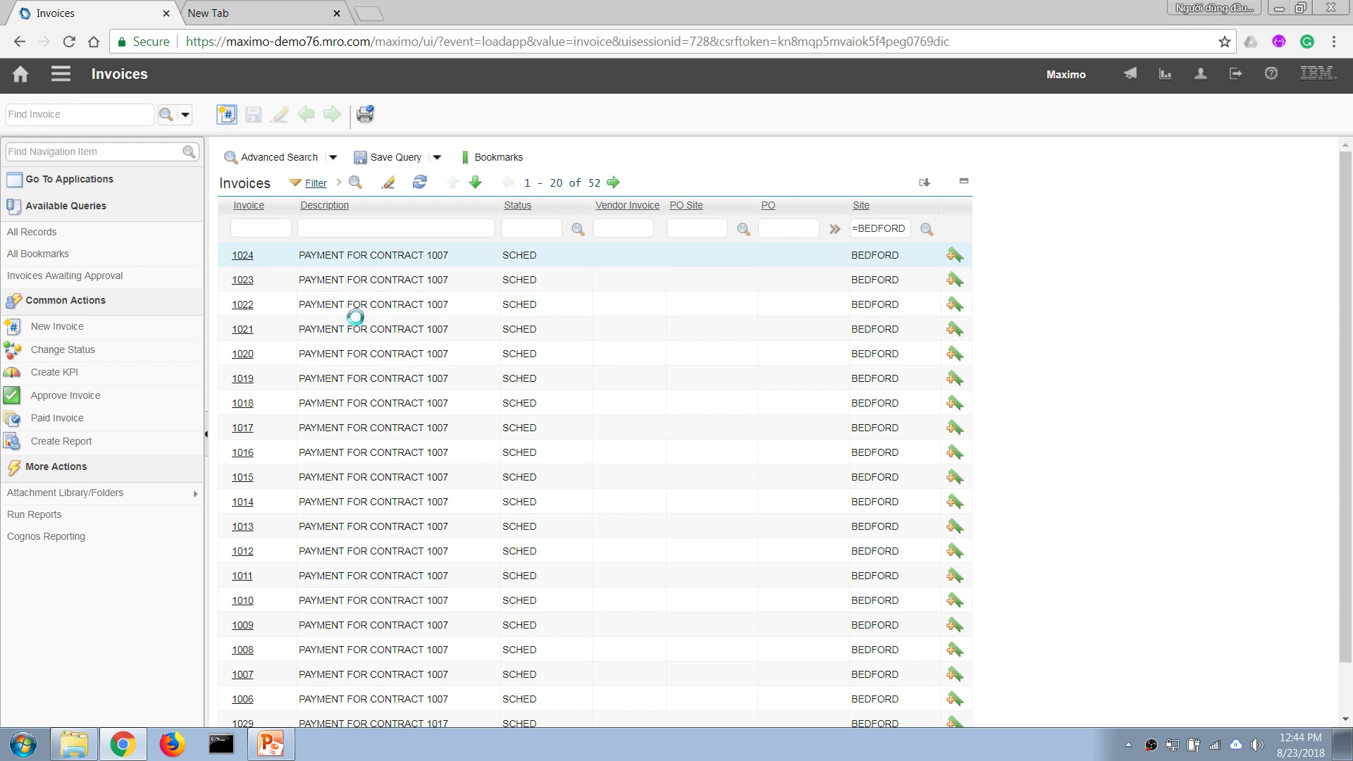
left_click(380, 314)
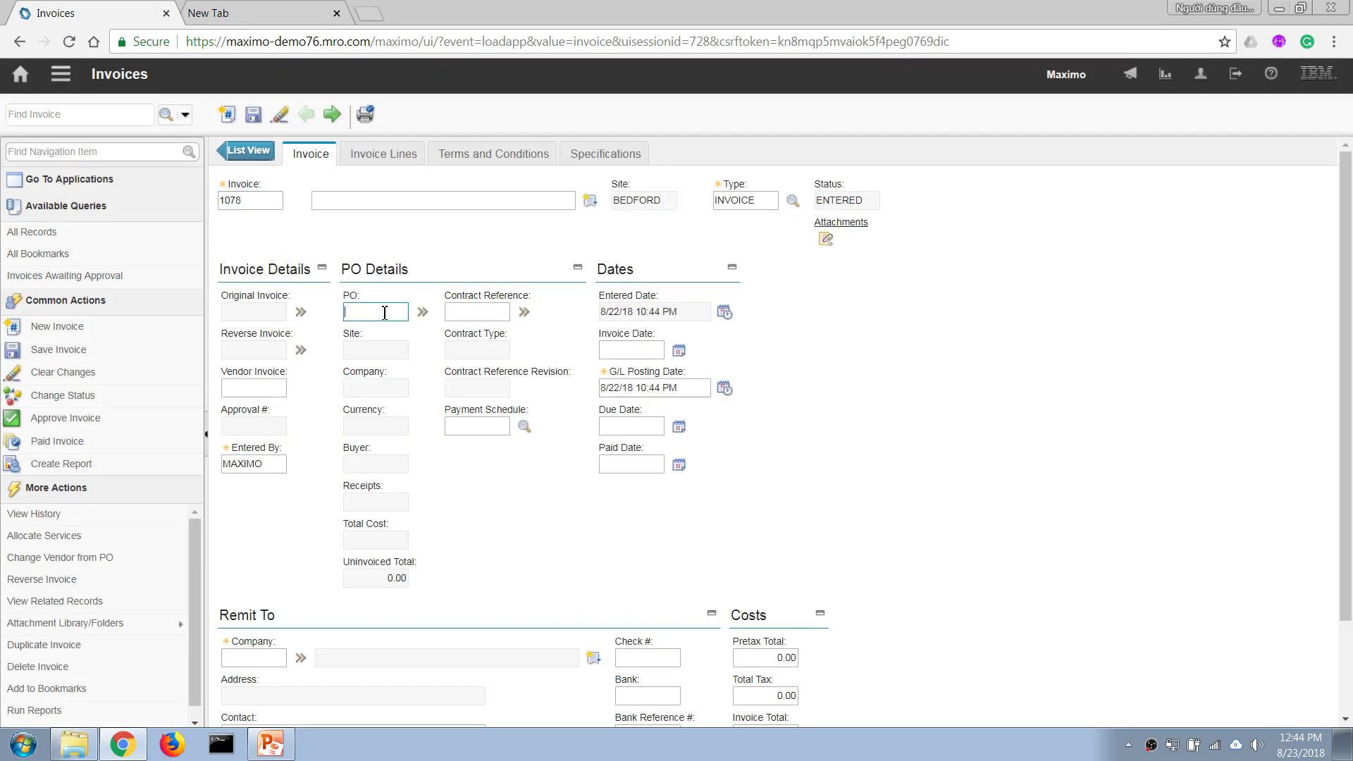
left_click(423, 314)
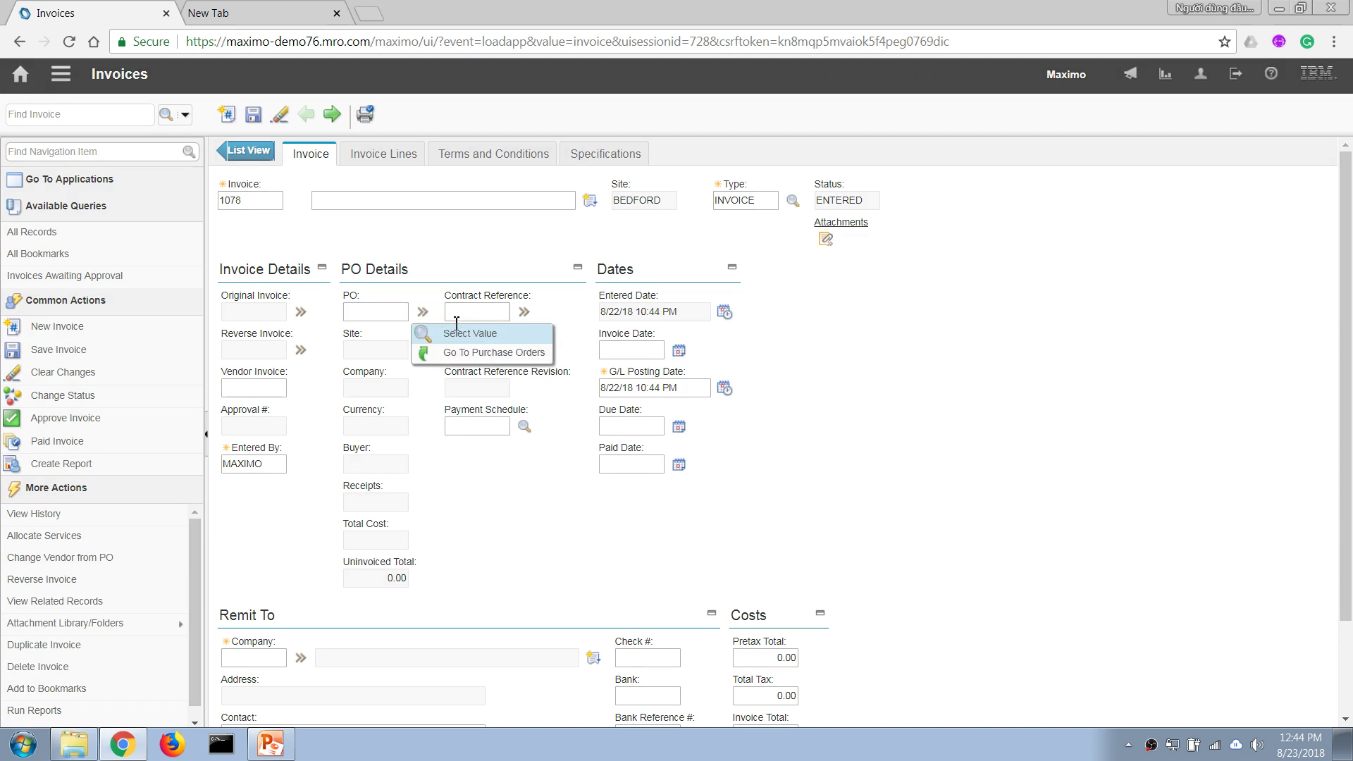
left_click(457, 334)
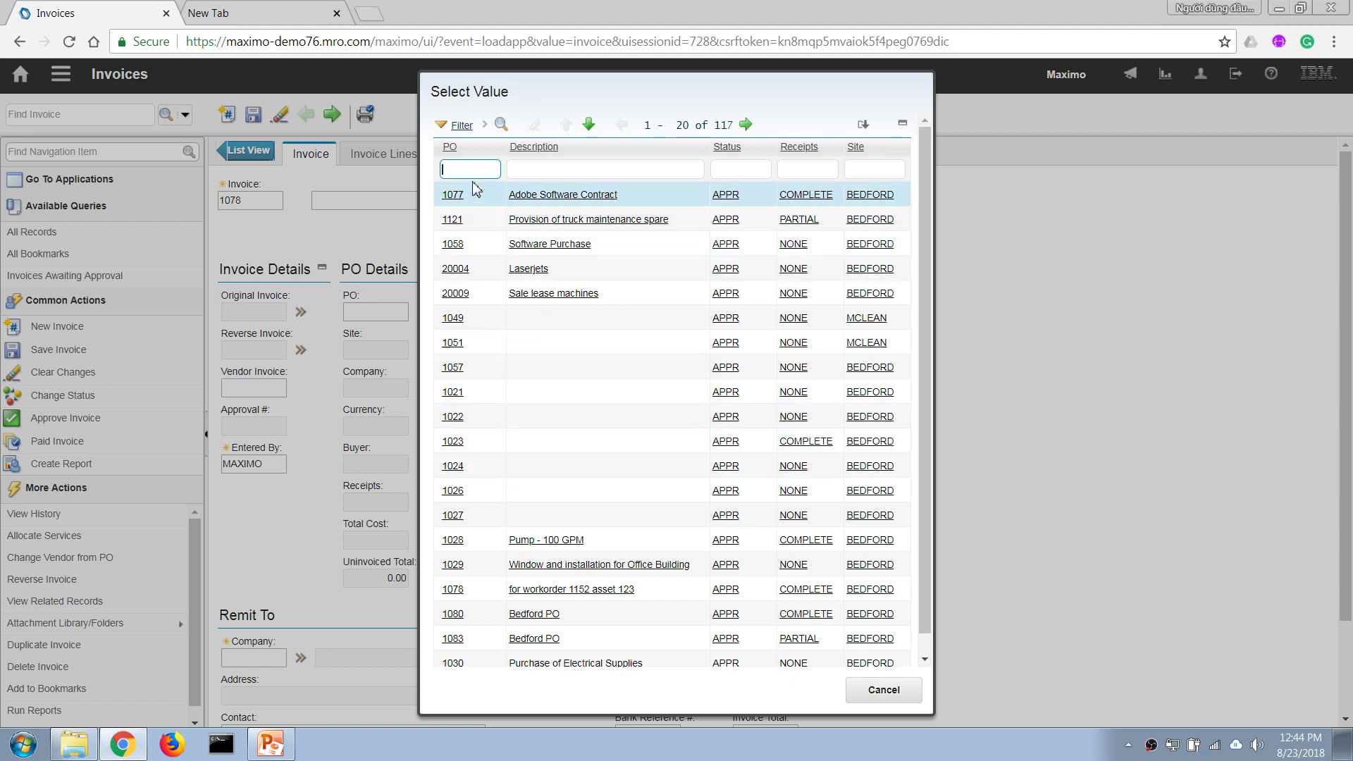
left_click(448, 147)
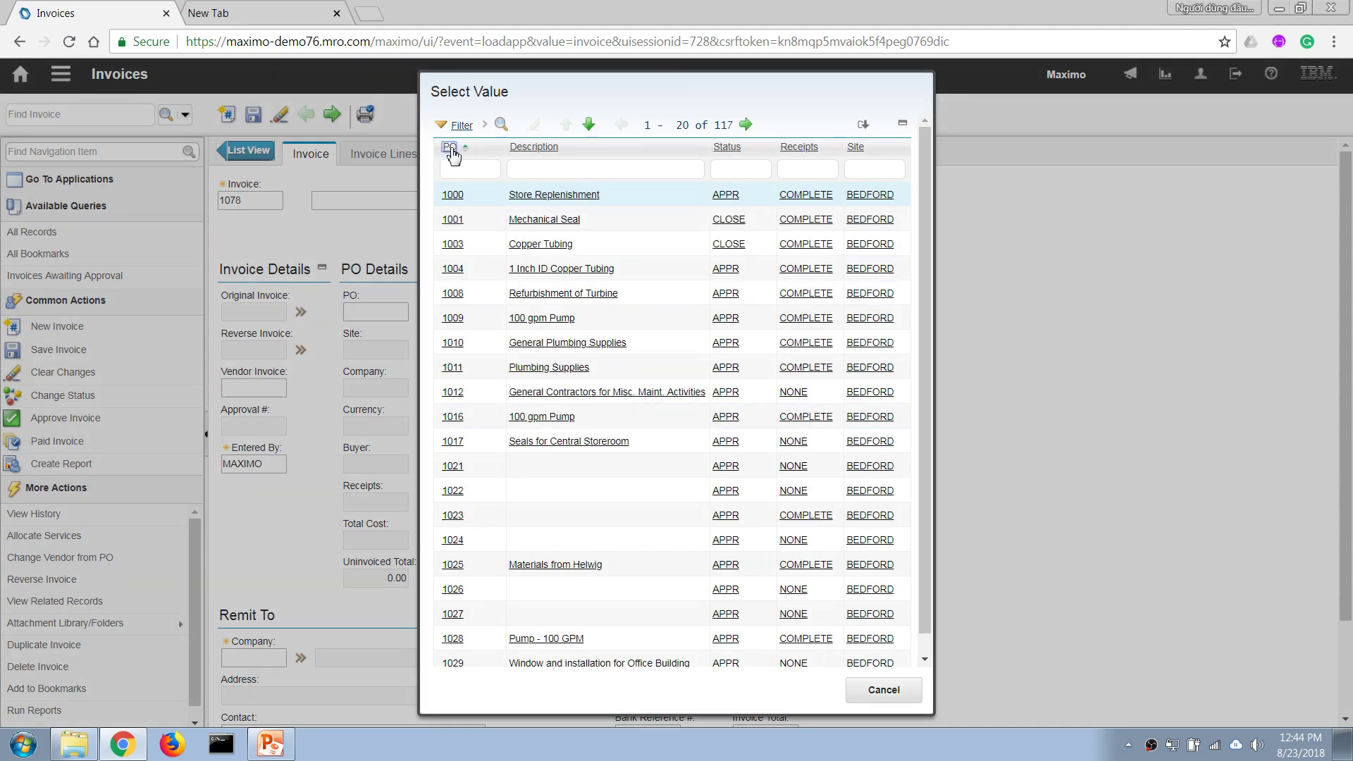
left_click(449, 147)
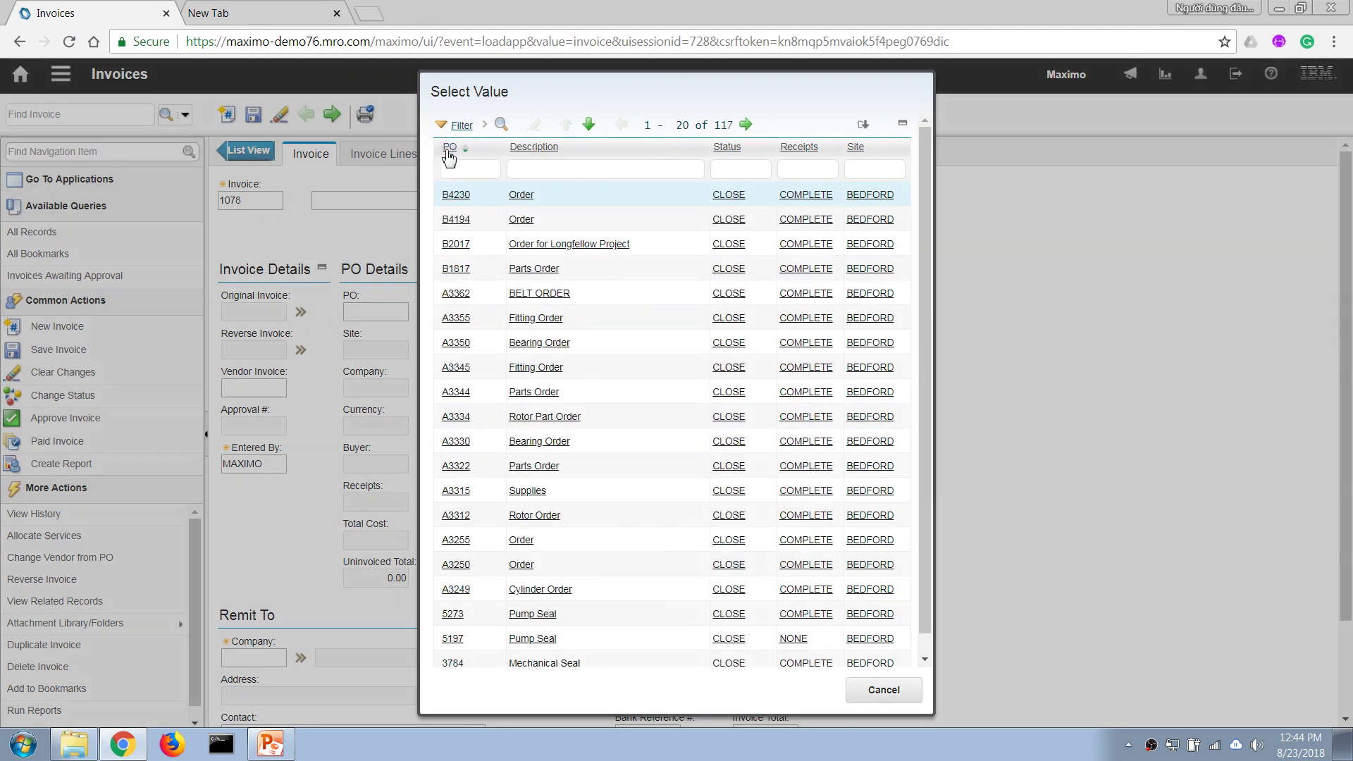
left_click(544, 173)
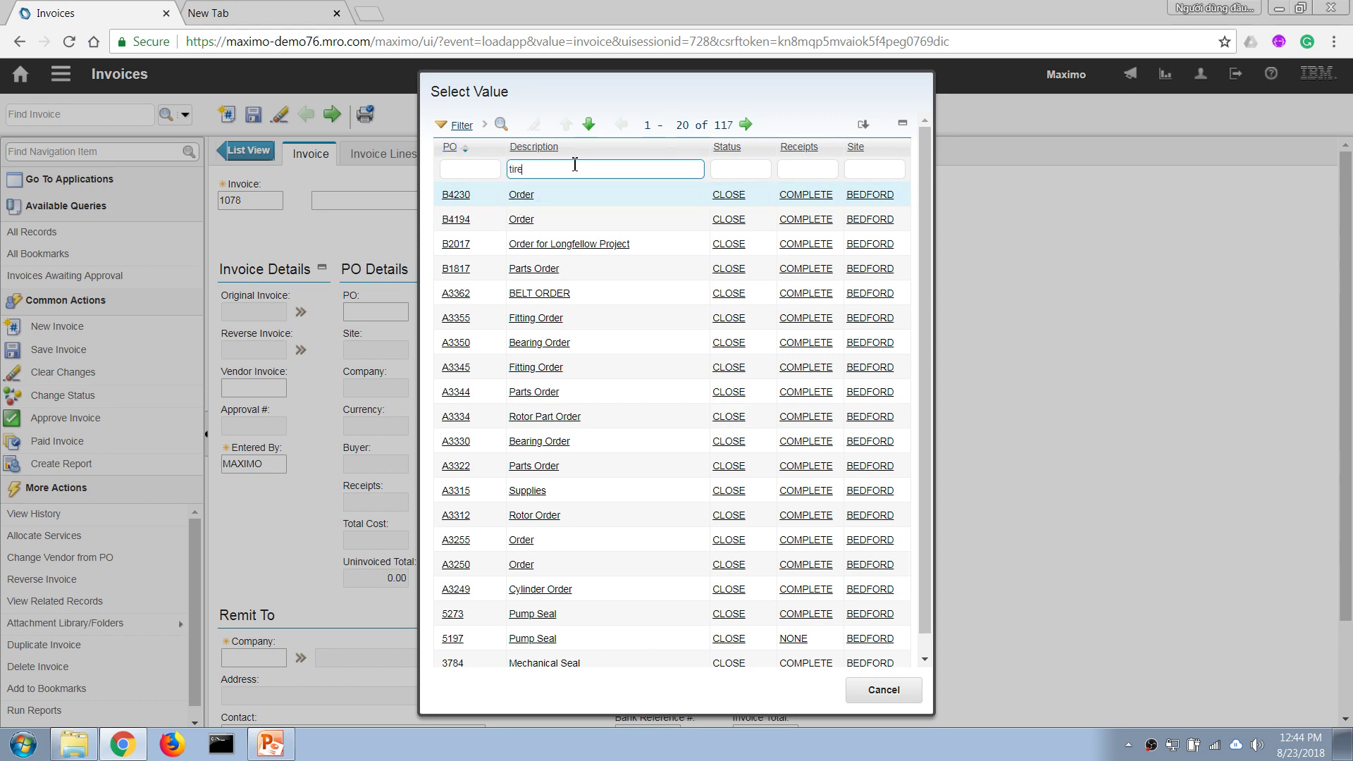
key("Return")
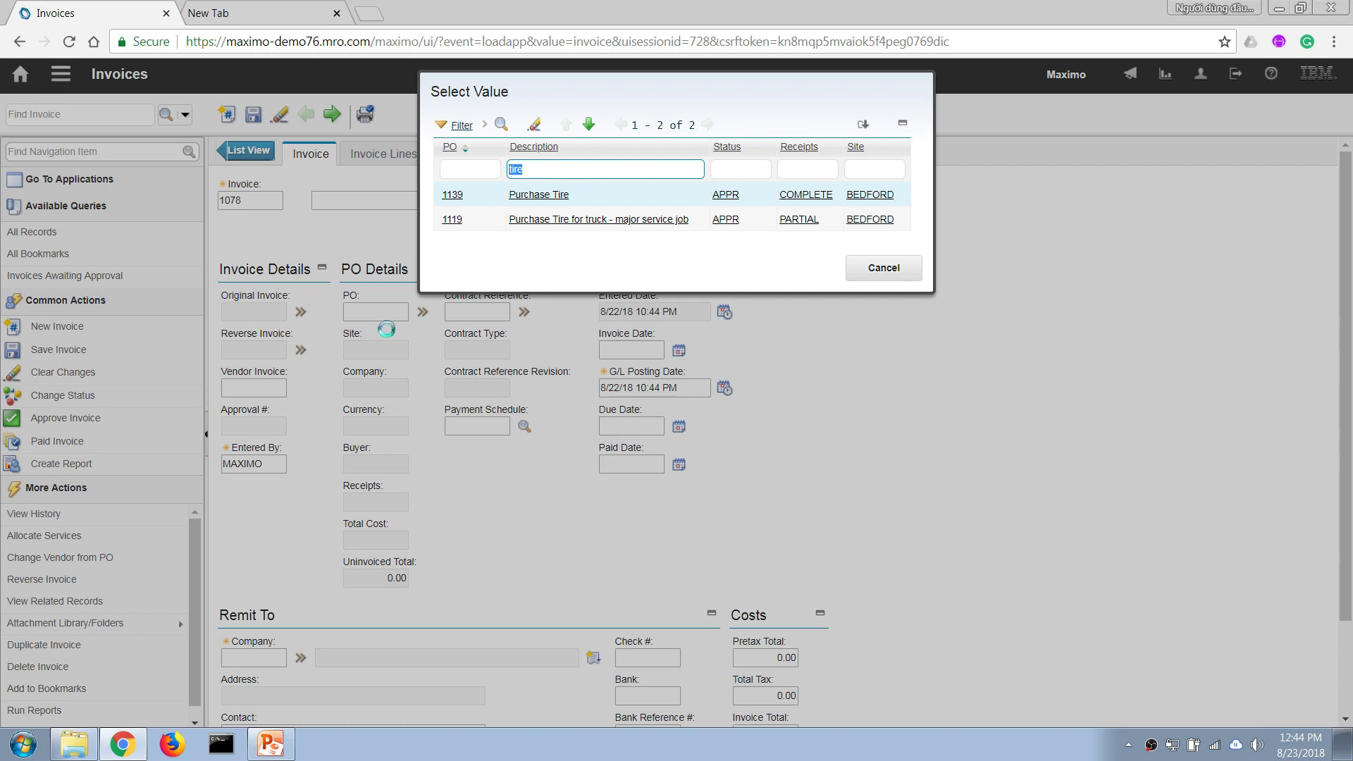
left_click(453, 194)
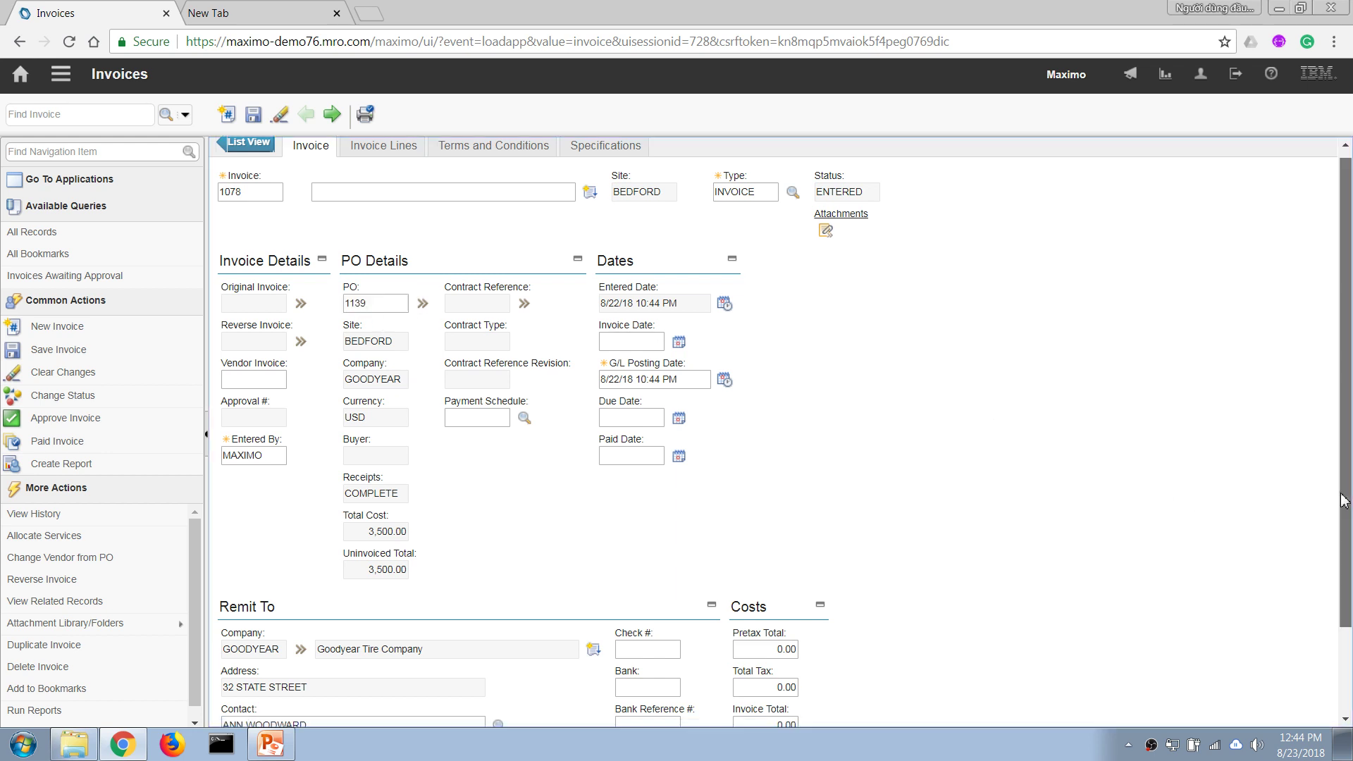
- Copy the truck wheel line TVI-1007 of the Purchase Tire order into the new invoice's lines
scroll(1334, 495, "down", 1)
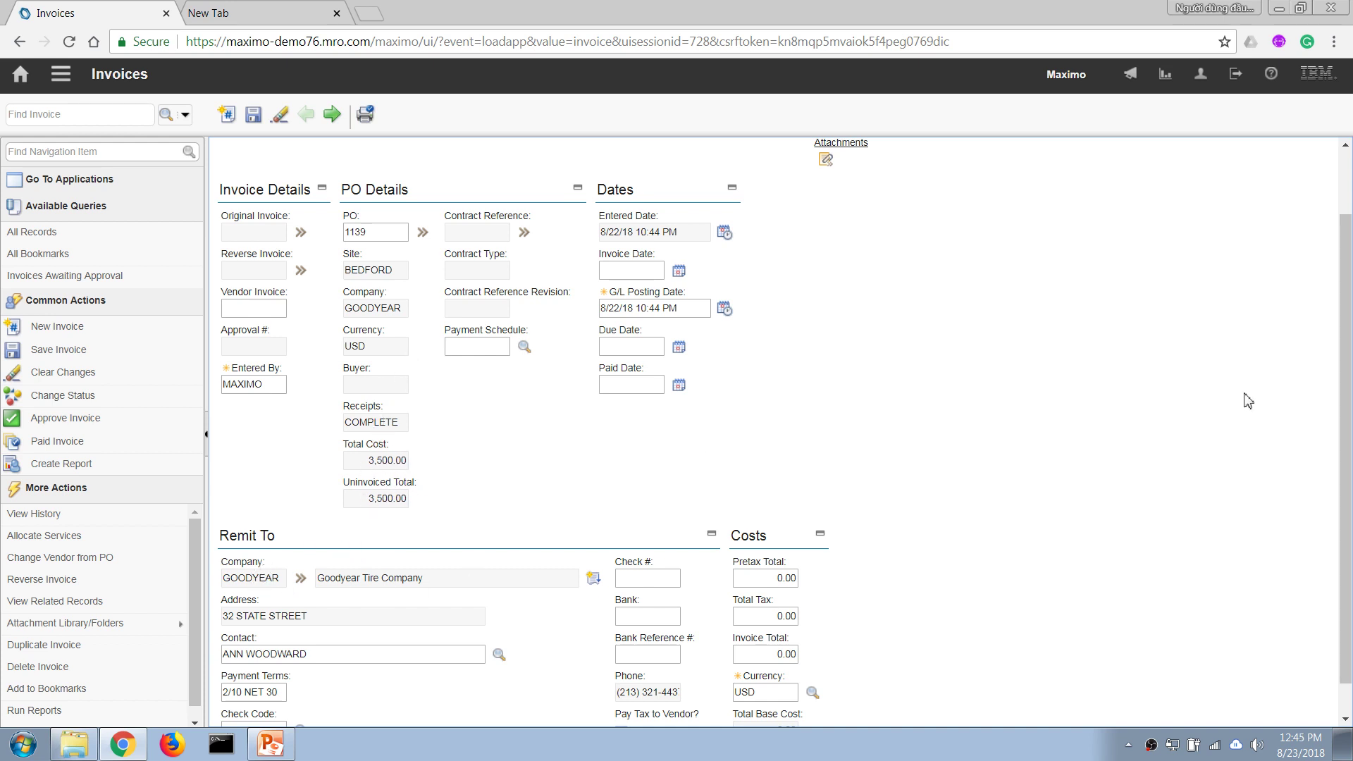
left_click_drag(1346, 472, 1346, 423)
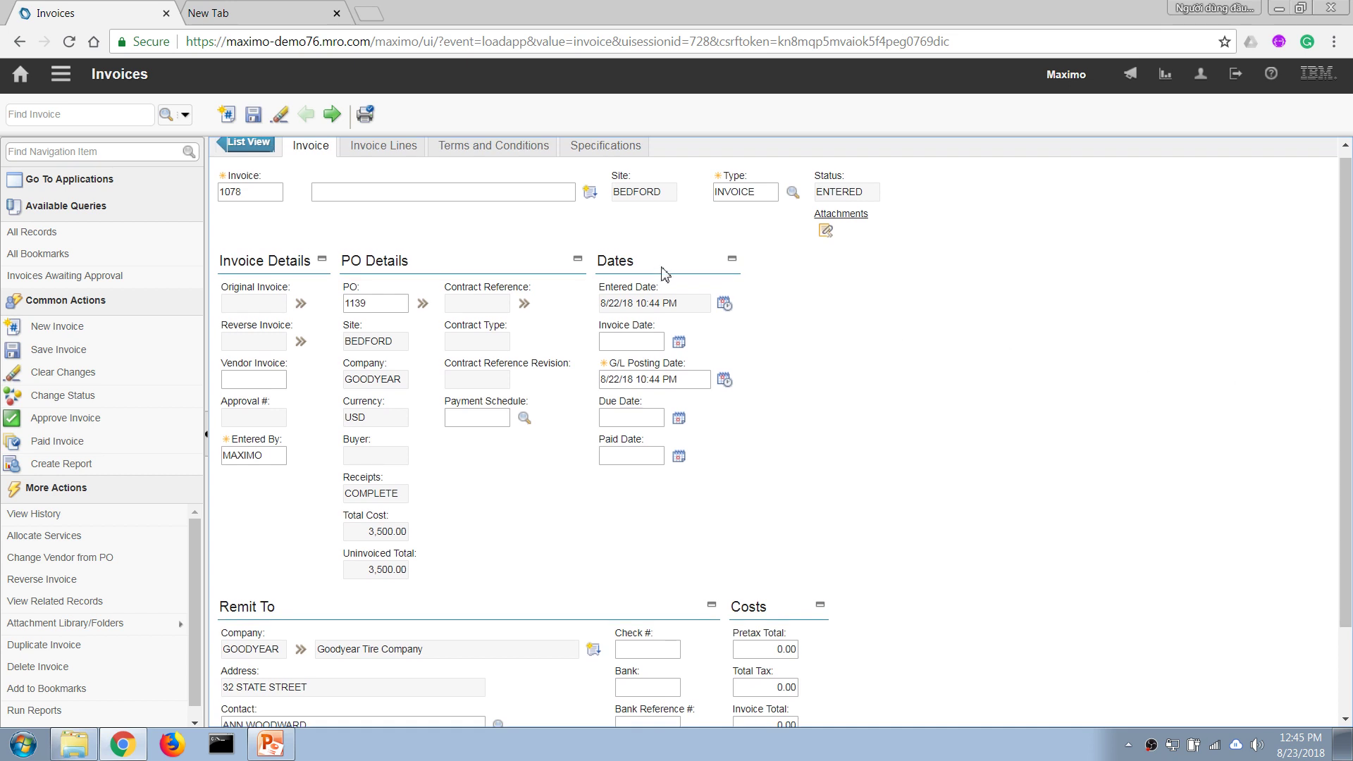
left_click(371, 149)
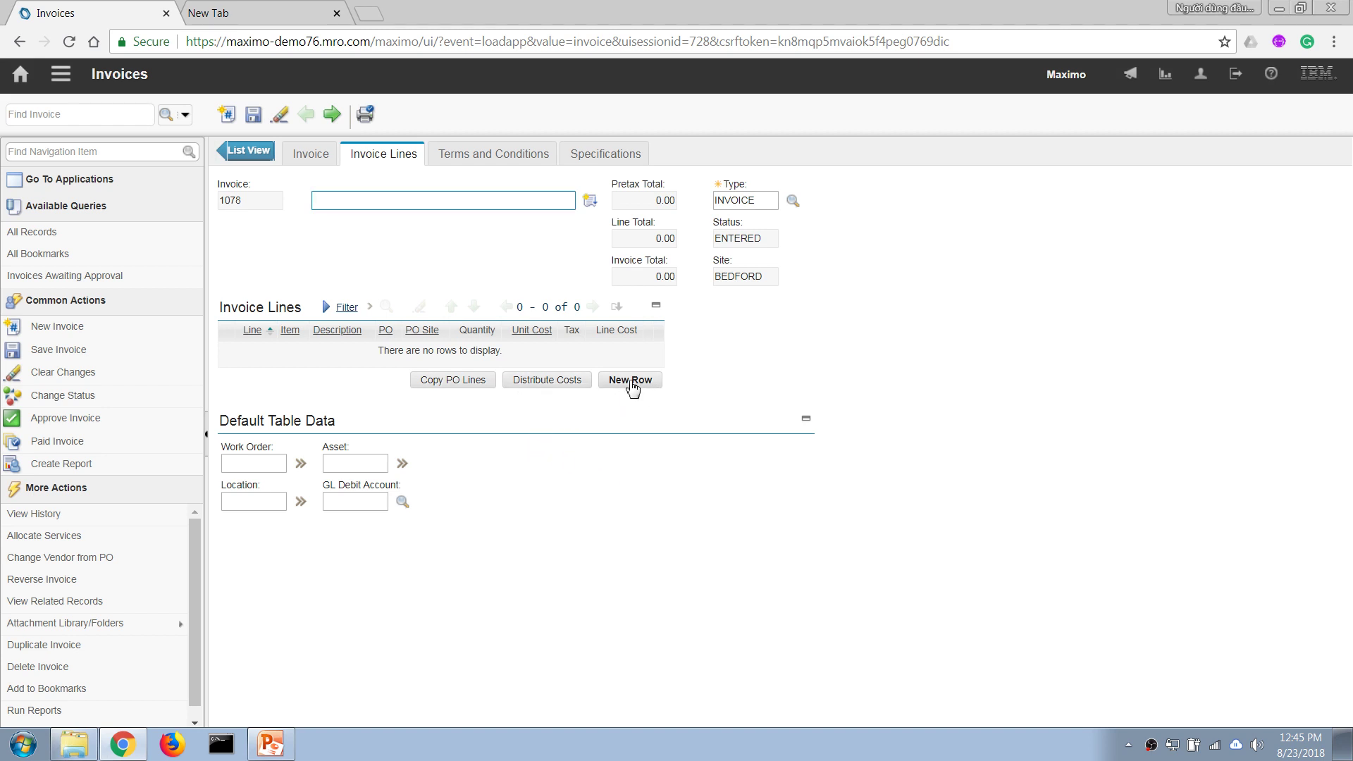
left_click(427, 384)
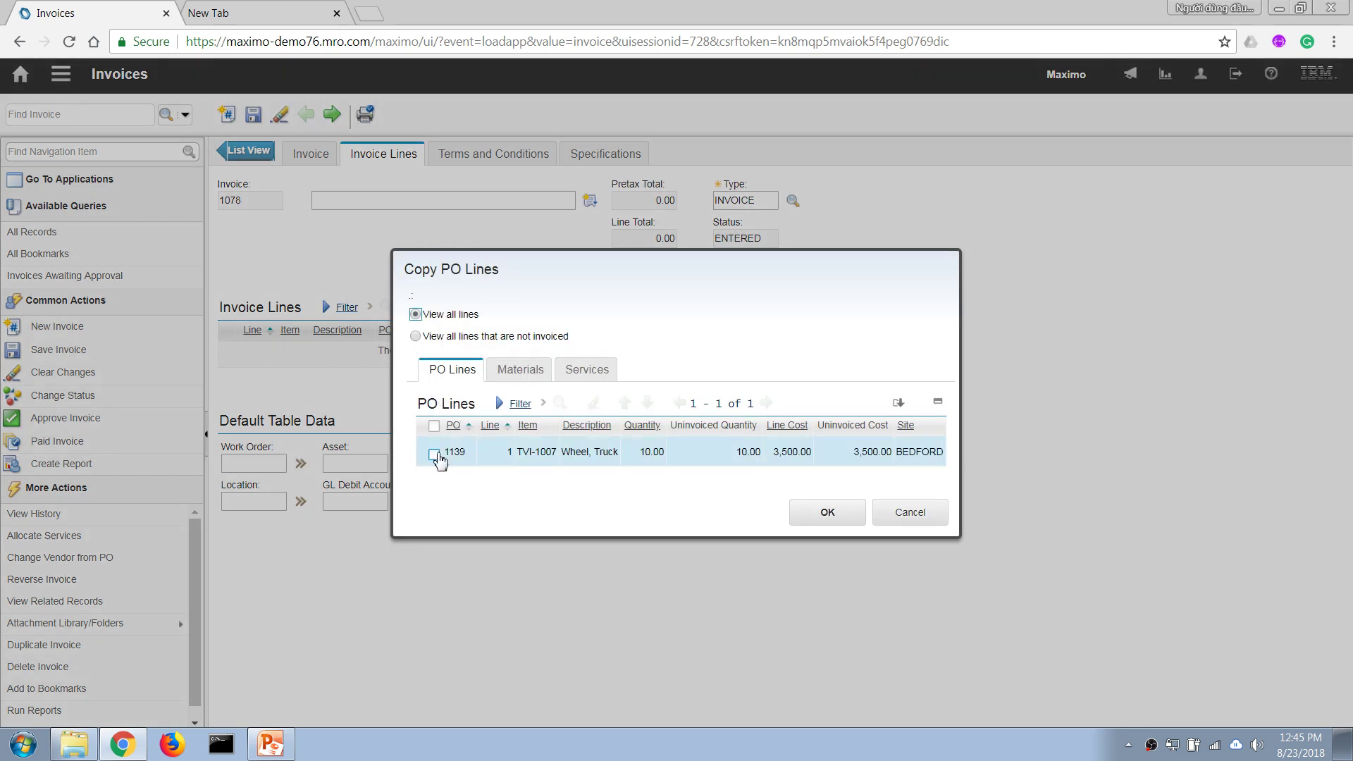
left_click(435, 453)
left_click(822, 514)
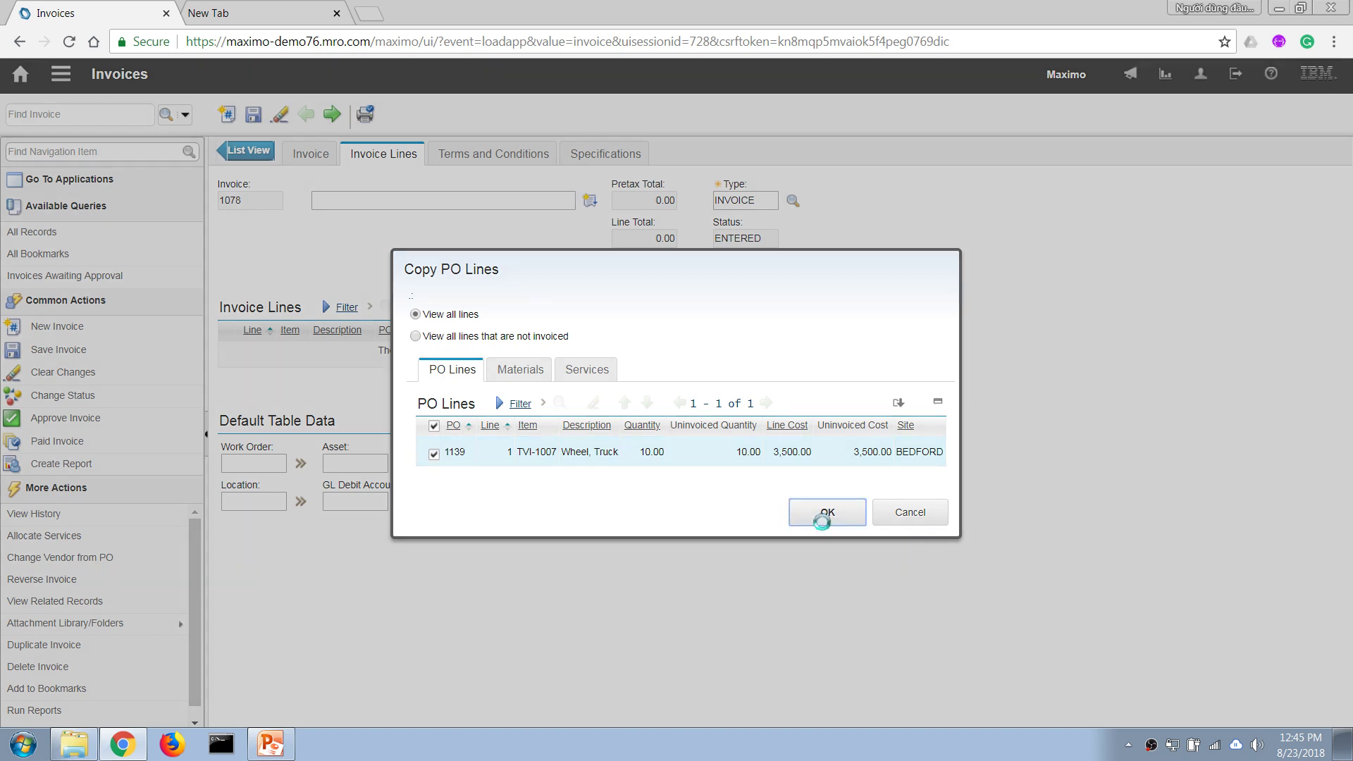
- Set the quantity of the truck wheel invoice line to 4 and save the invoice
left_click(234, 356)
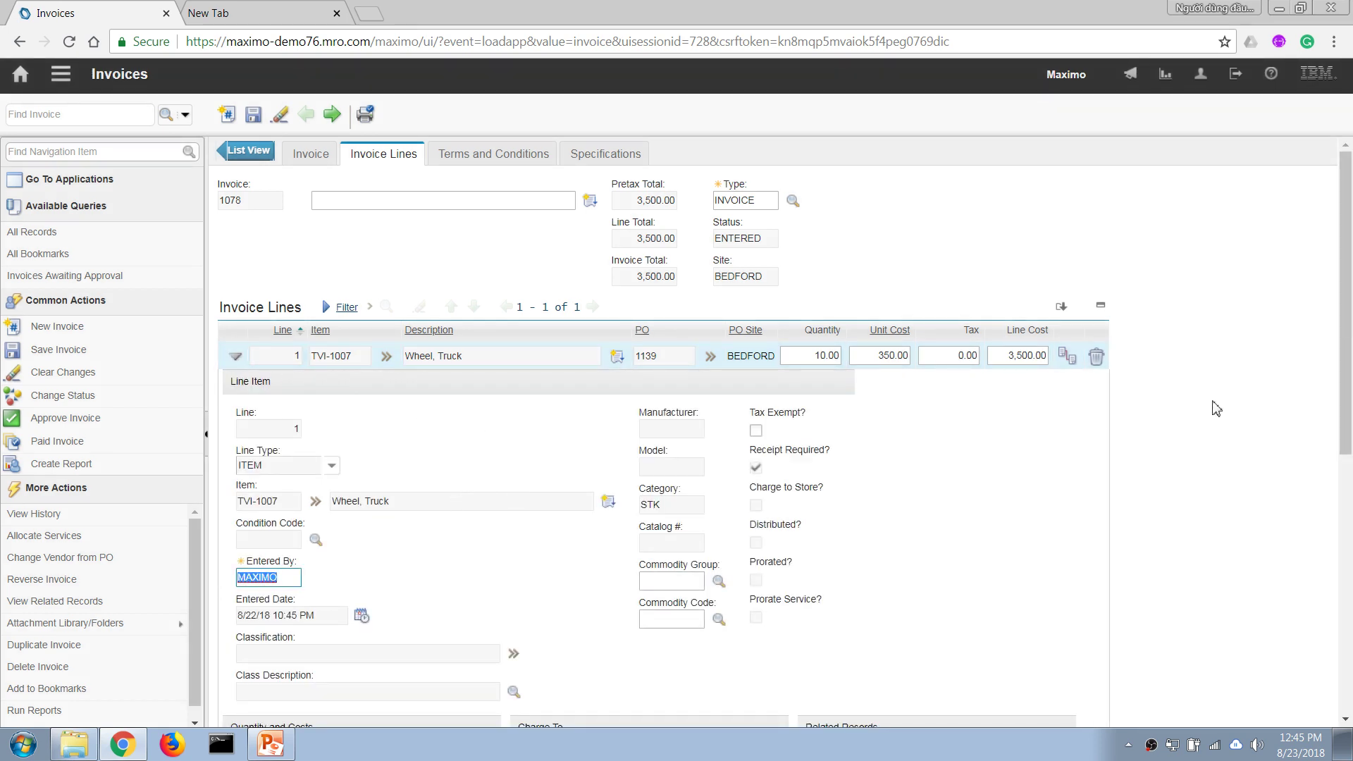
left_click_drag(1346, 422, 1346, 474)
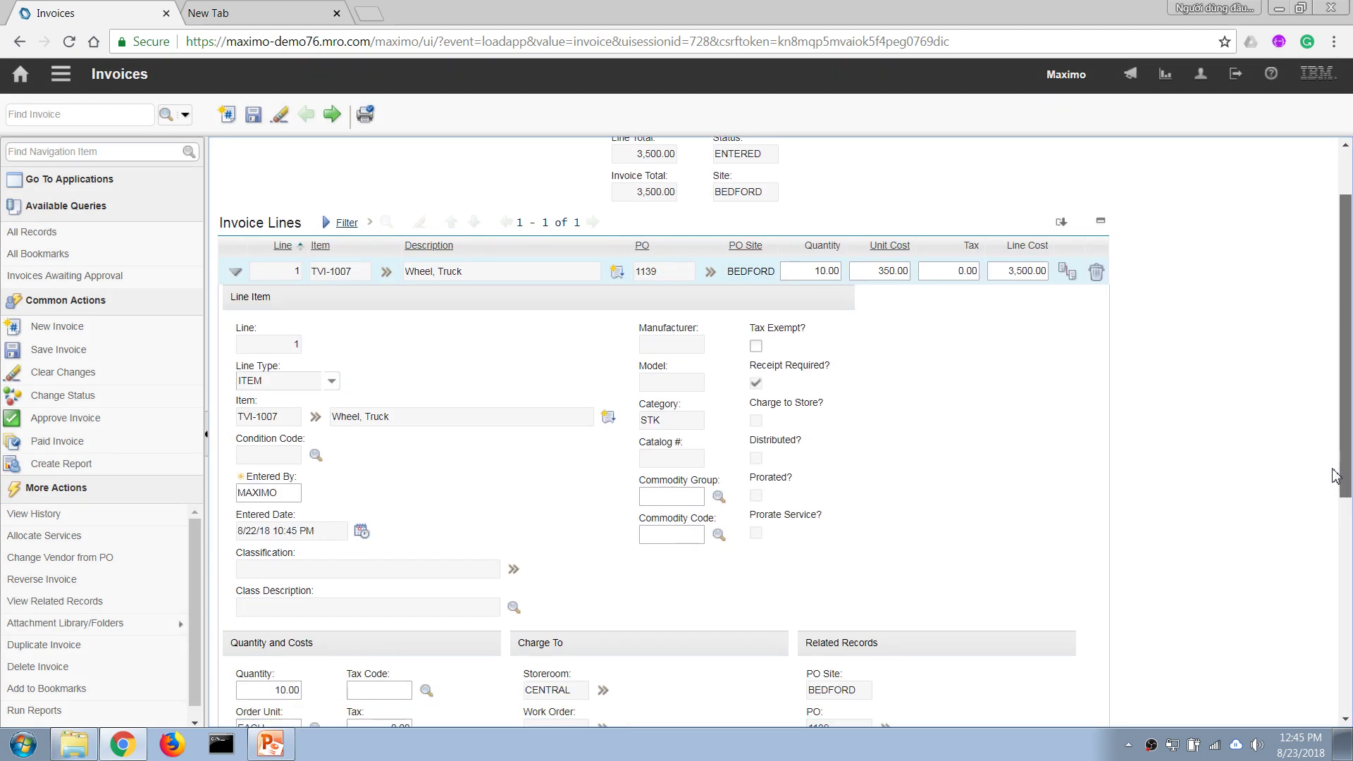
left_click(824, 274)
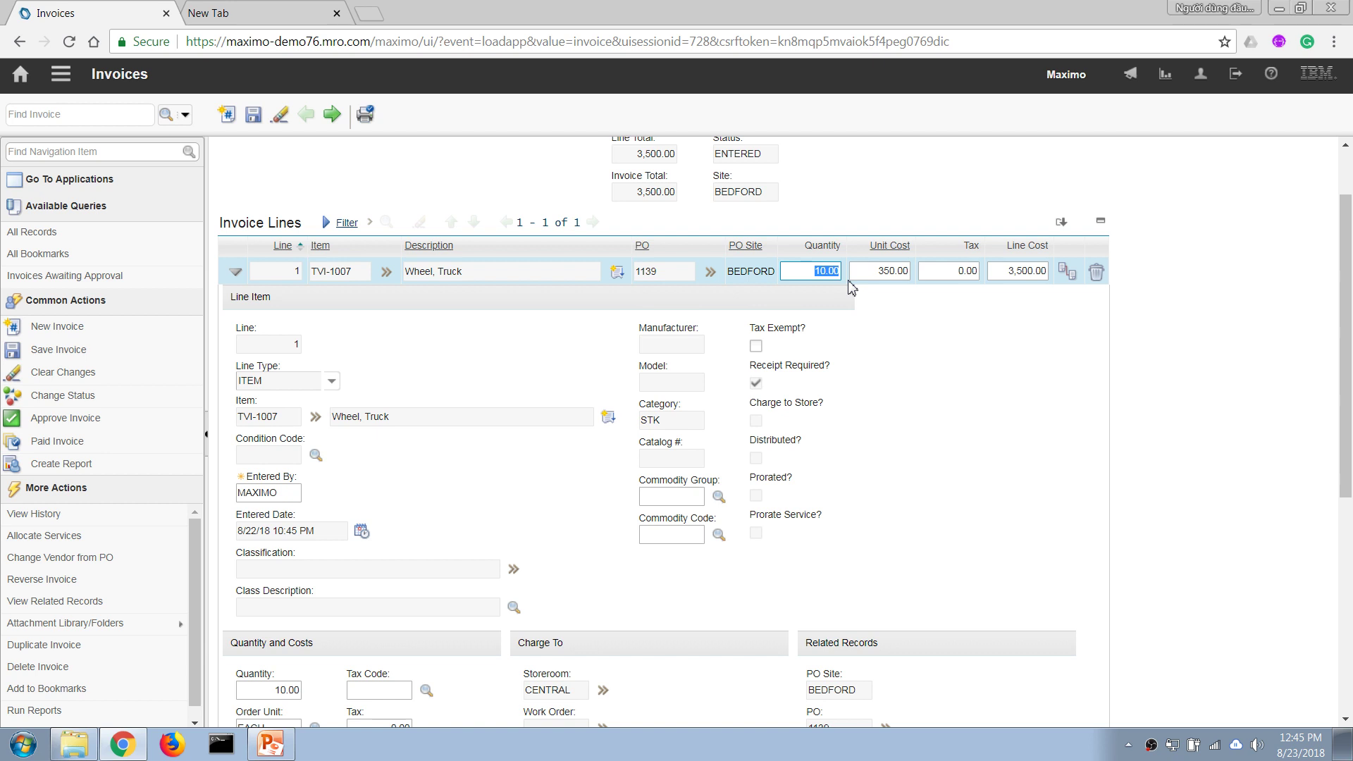
type("4")
key("Tab")
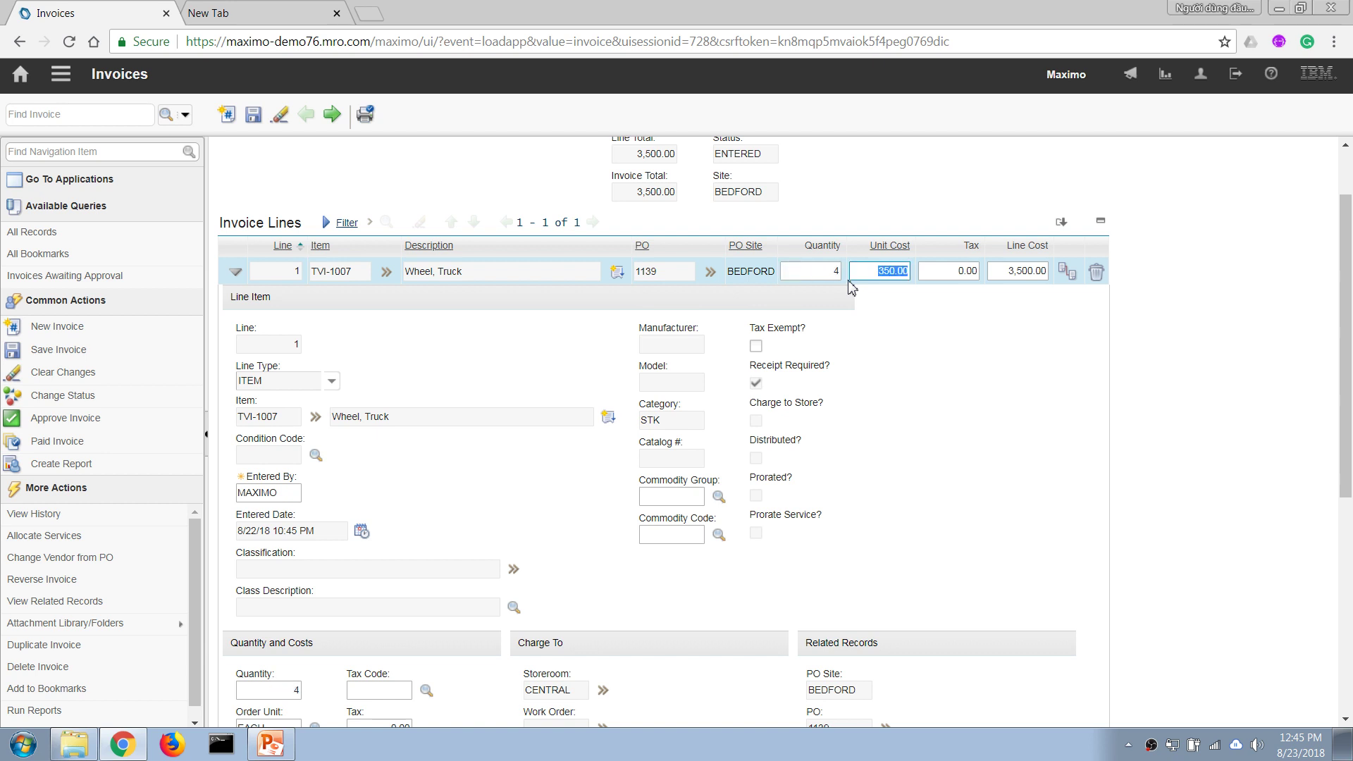
key("Tab")
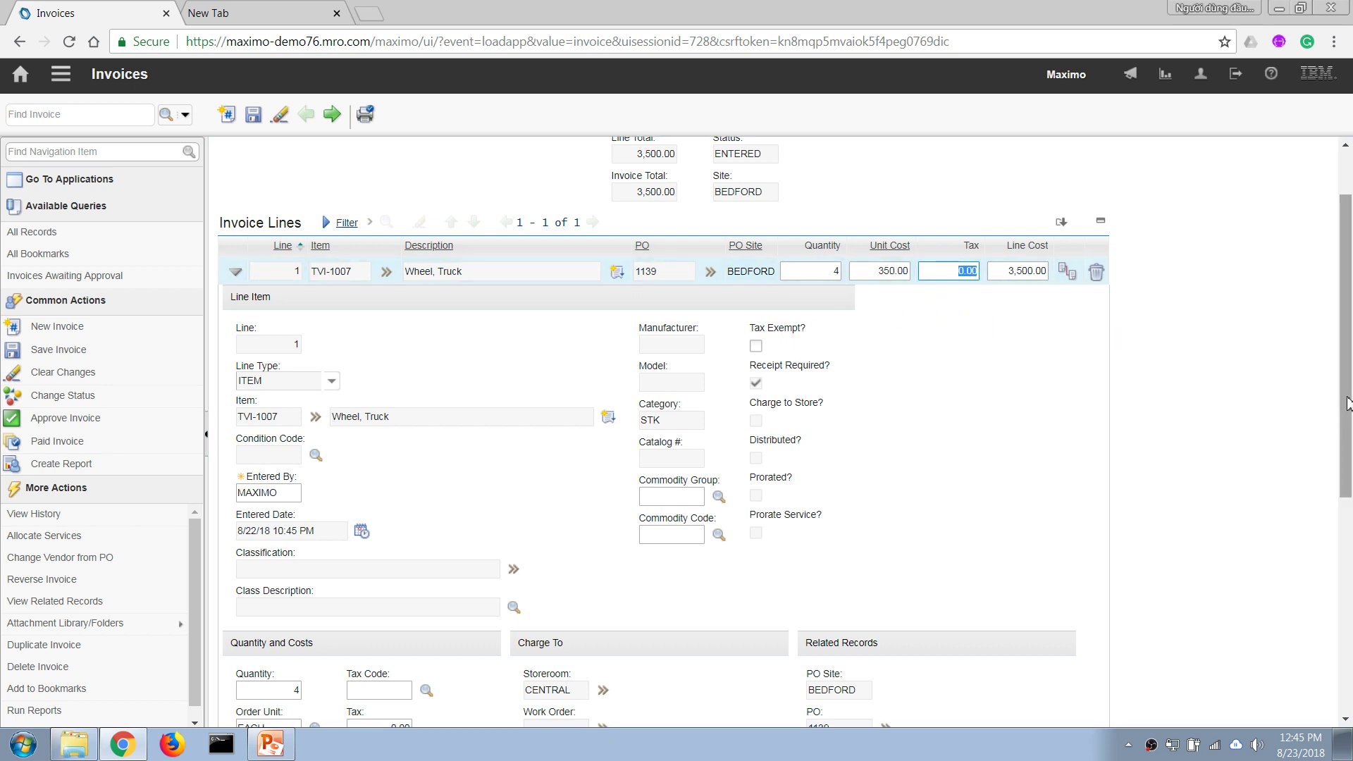
scroll(1291, 504, "down", 3)
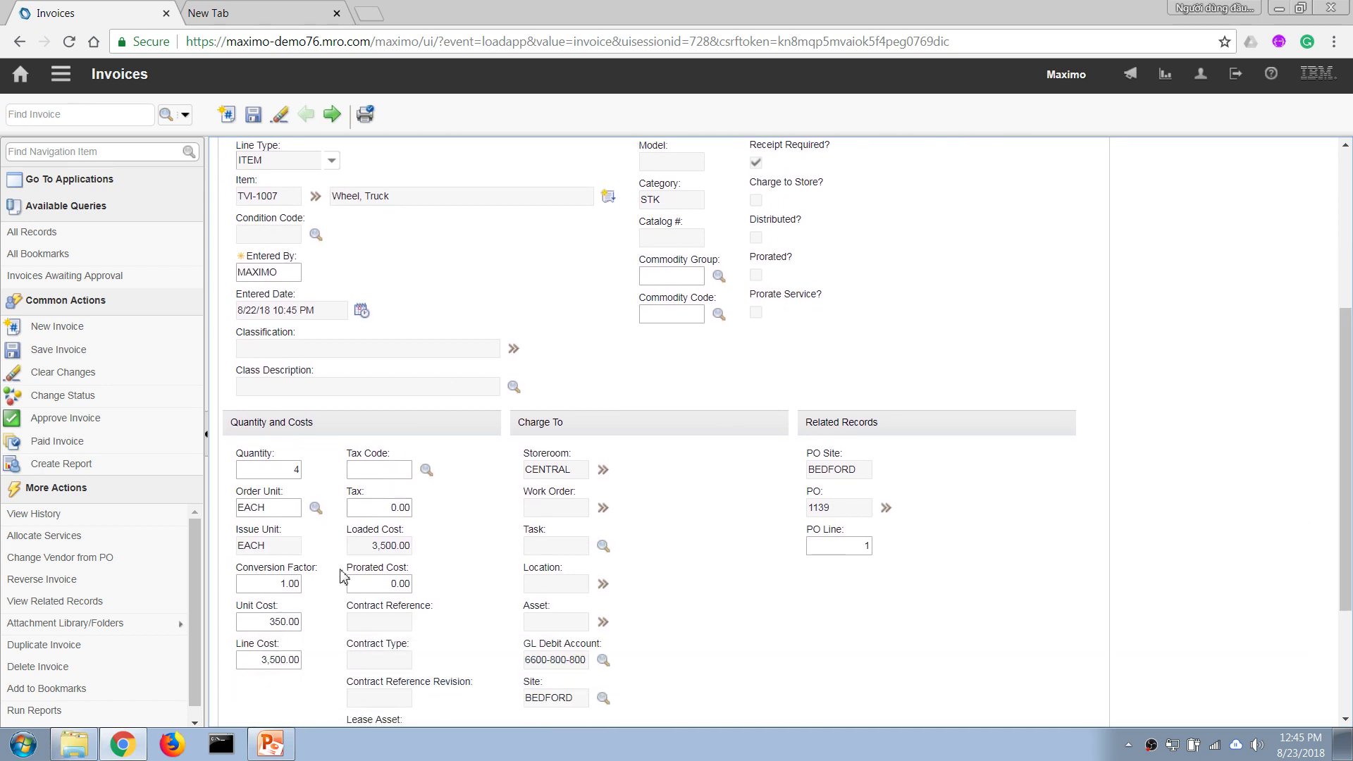
key("Tab")
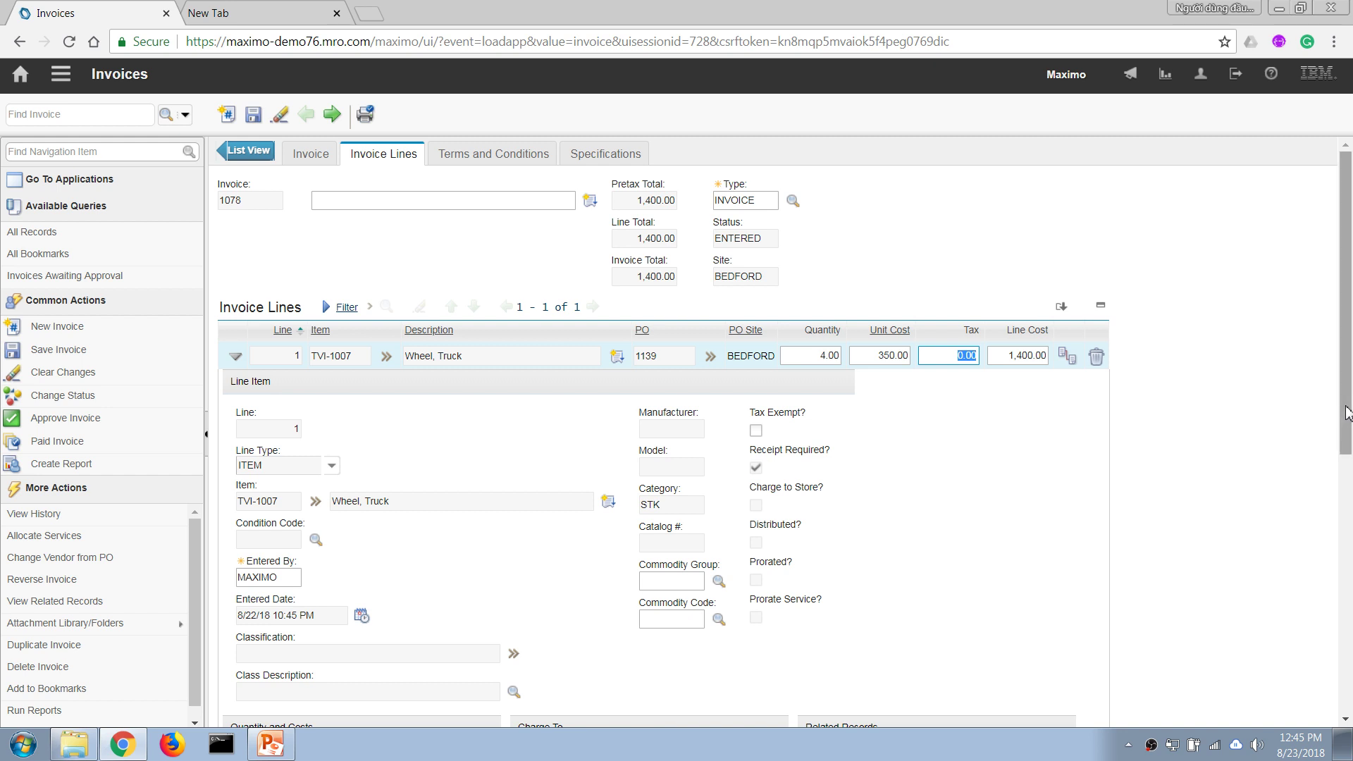
scroll(1304, 583, "down", 5)
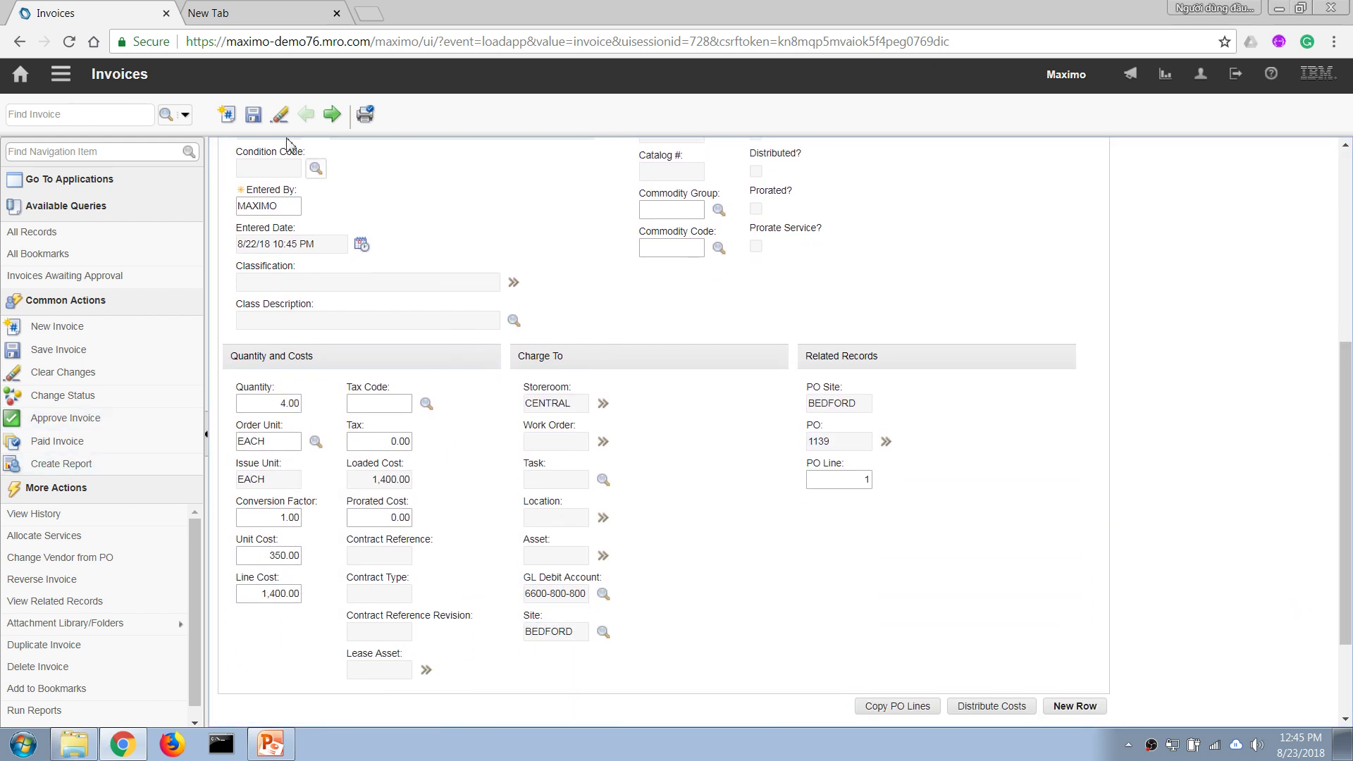
left_click(253, 114)
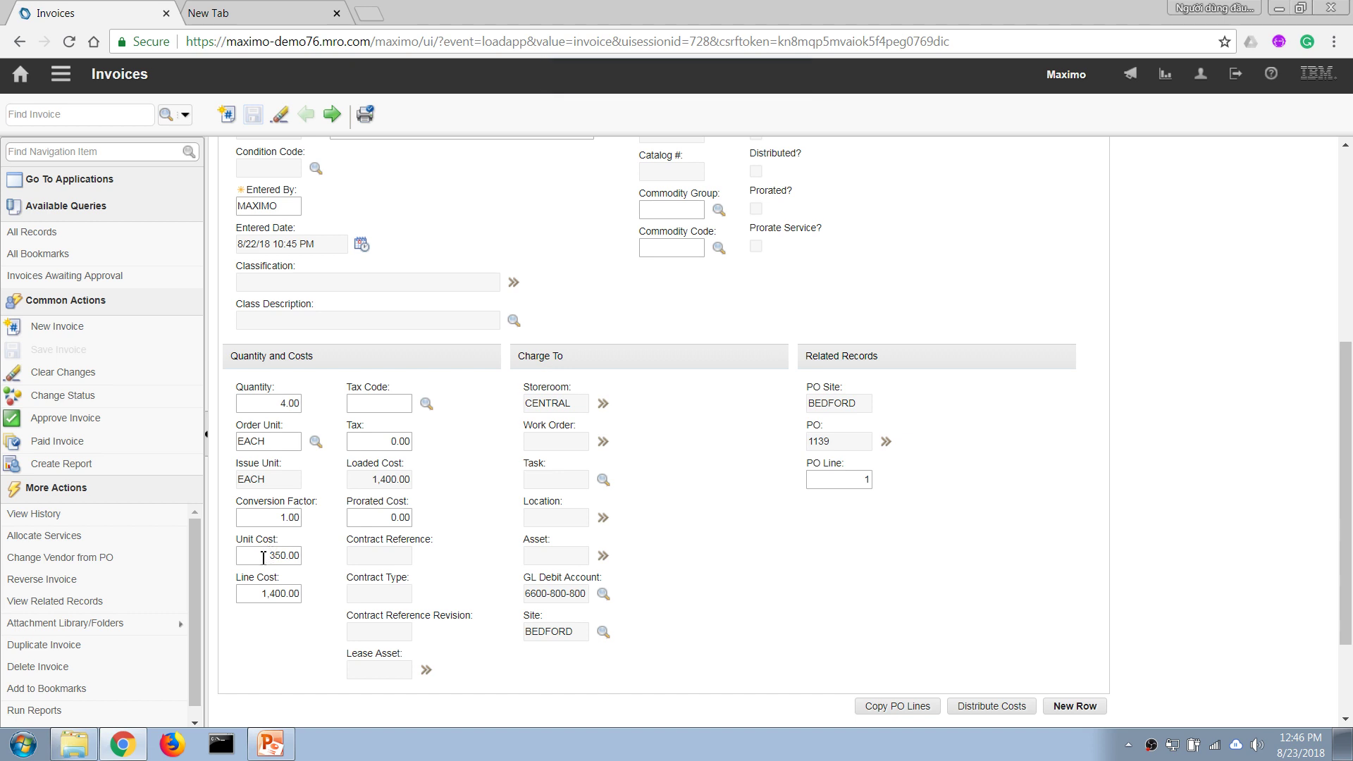
- Set the unit cost of the truck wheel invoice line to 400.00 and save the invoice
double_click(267, 556)
key("Home")
key("Delete")
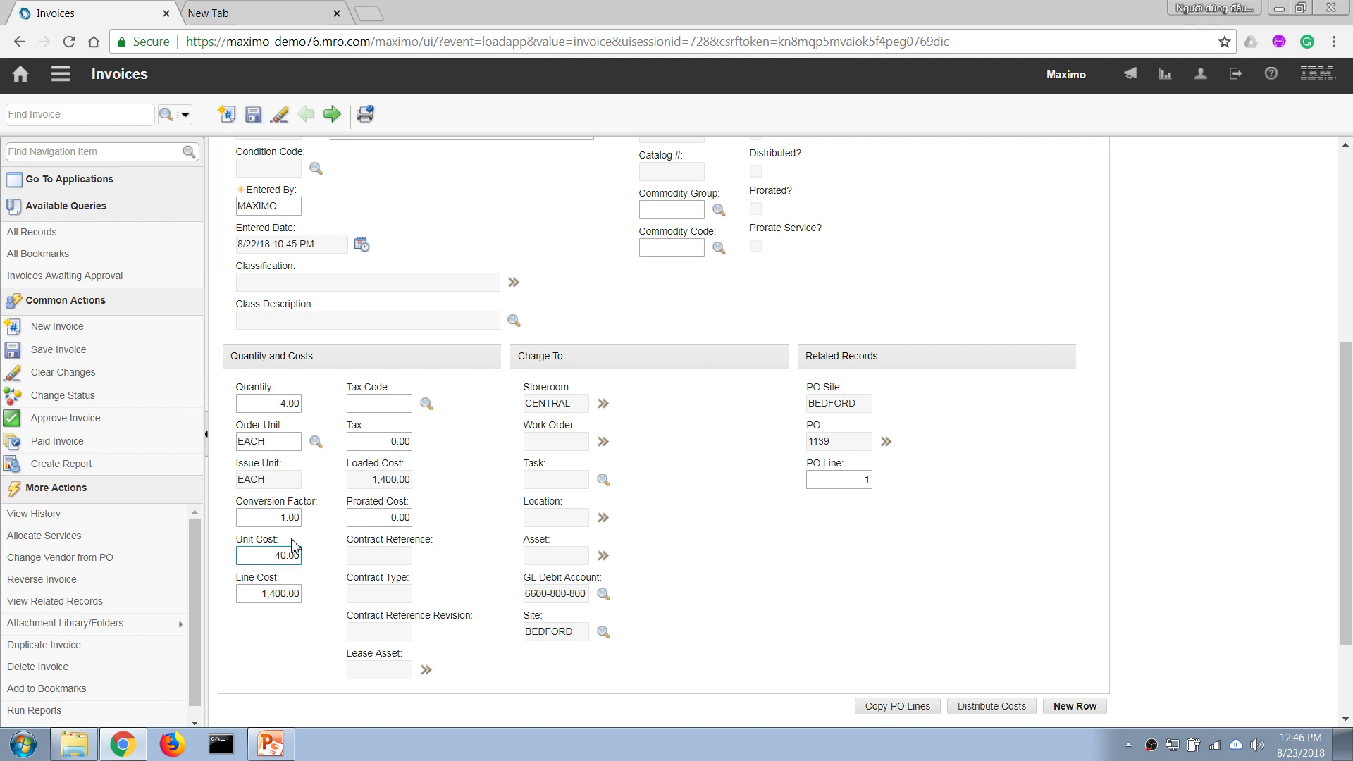
key("Tab")
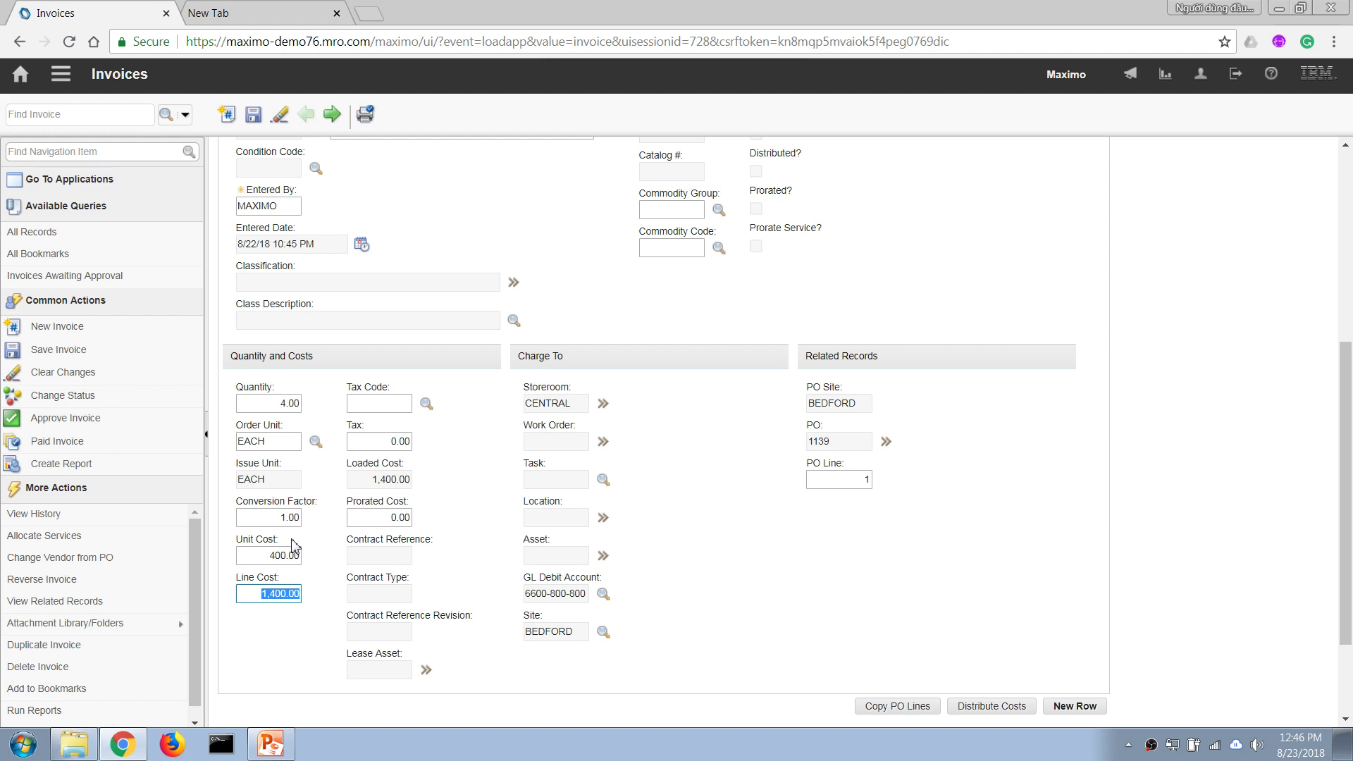
key("Tab")
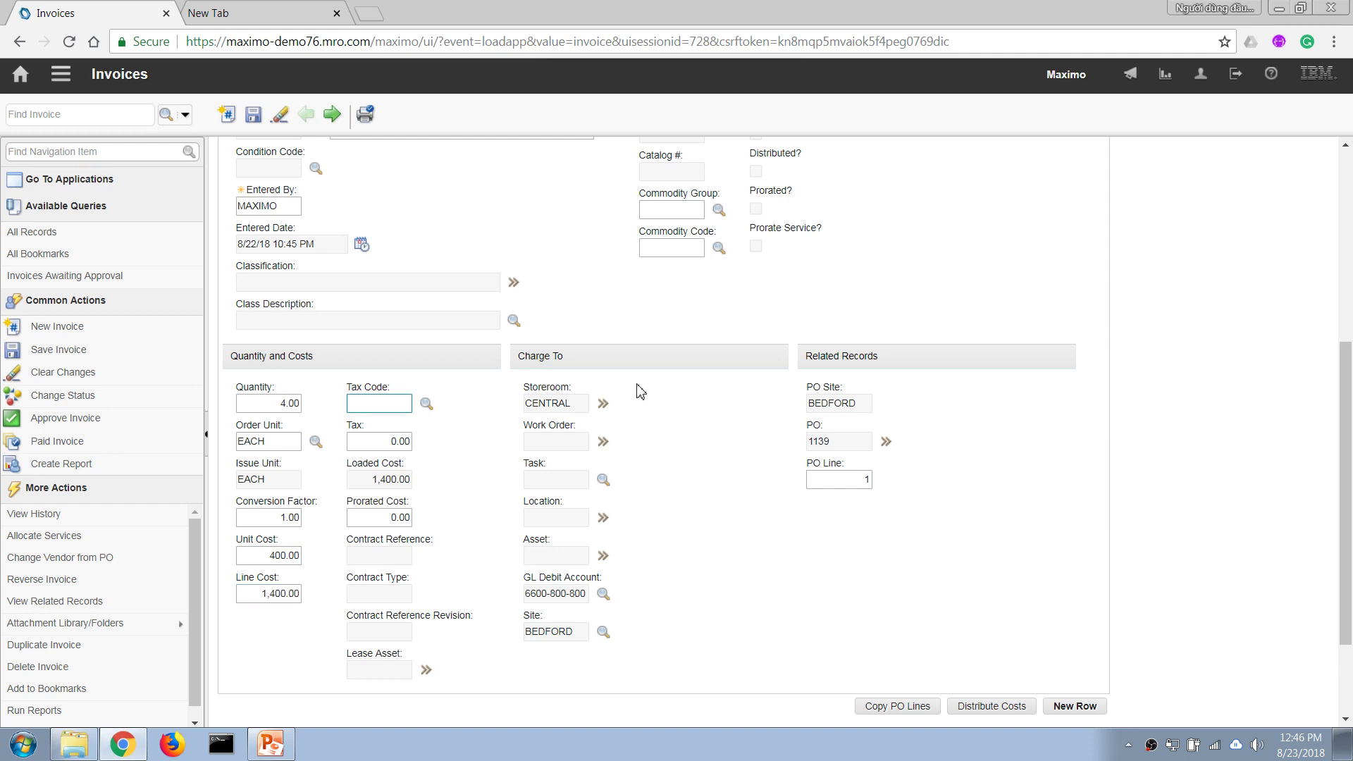
left_click(253, 114)
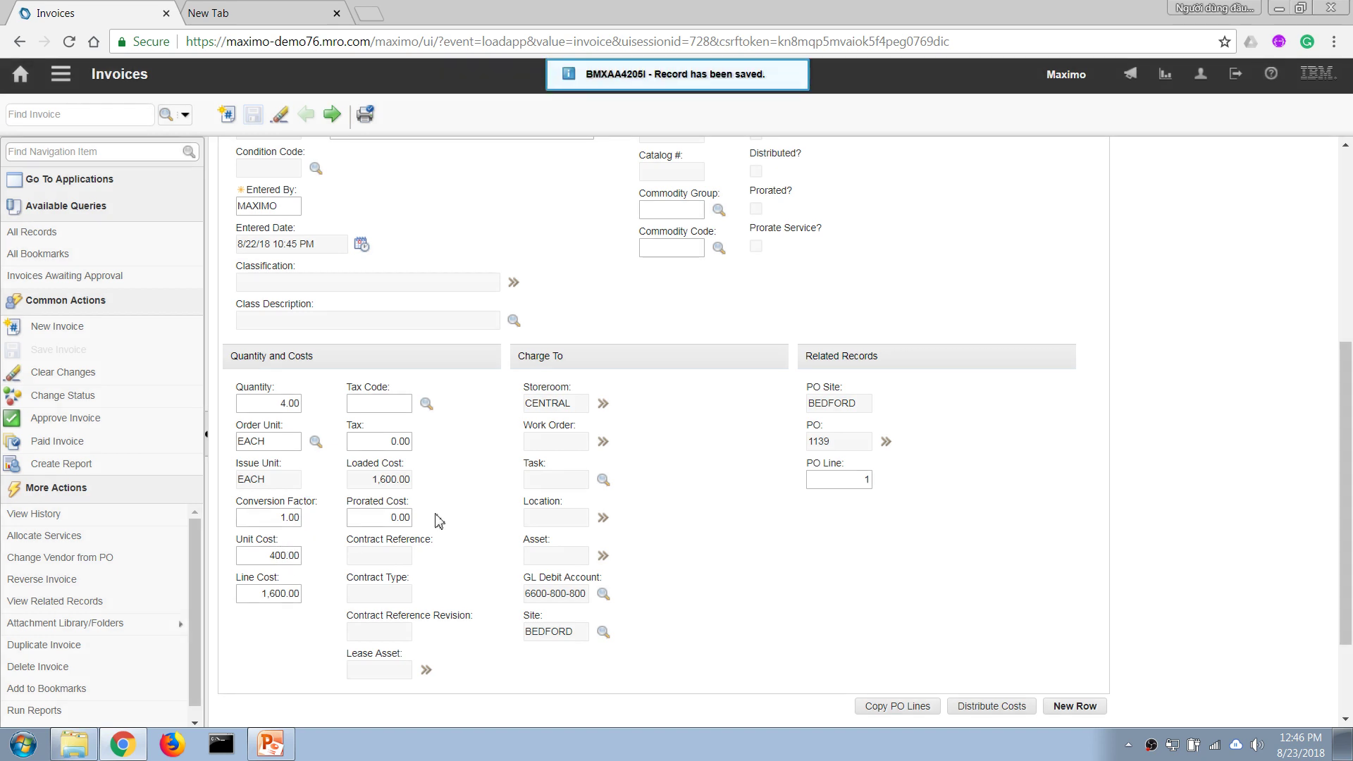
- Change the invoice's status to Approved, leaving the Close PO option off
scroll(1334, 485, "up", 5)
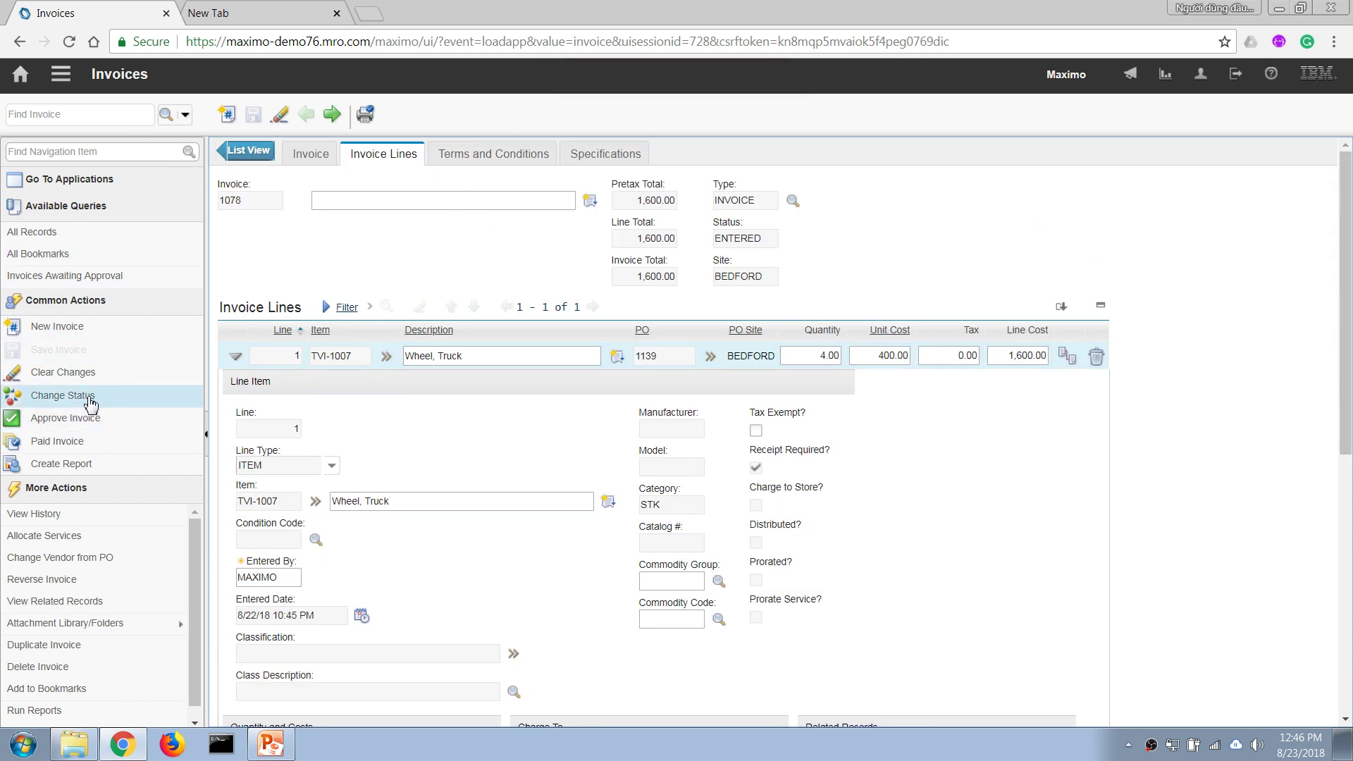
left_click(63, 395)
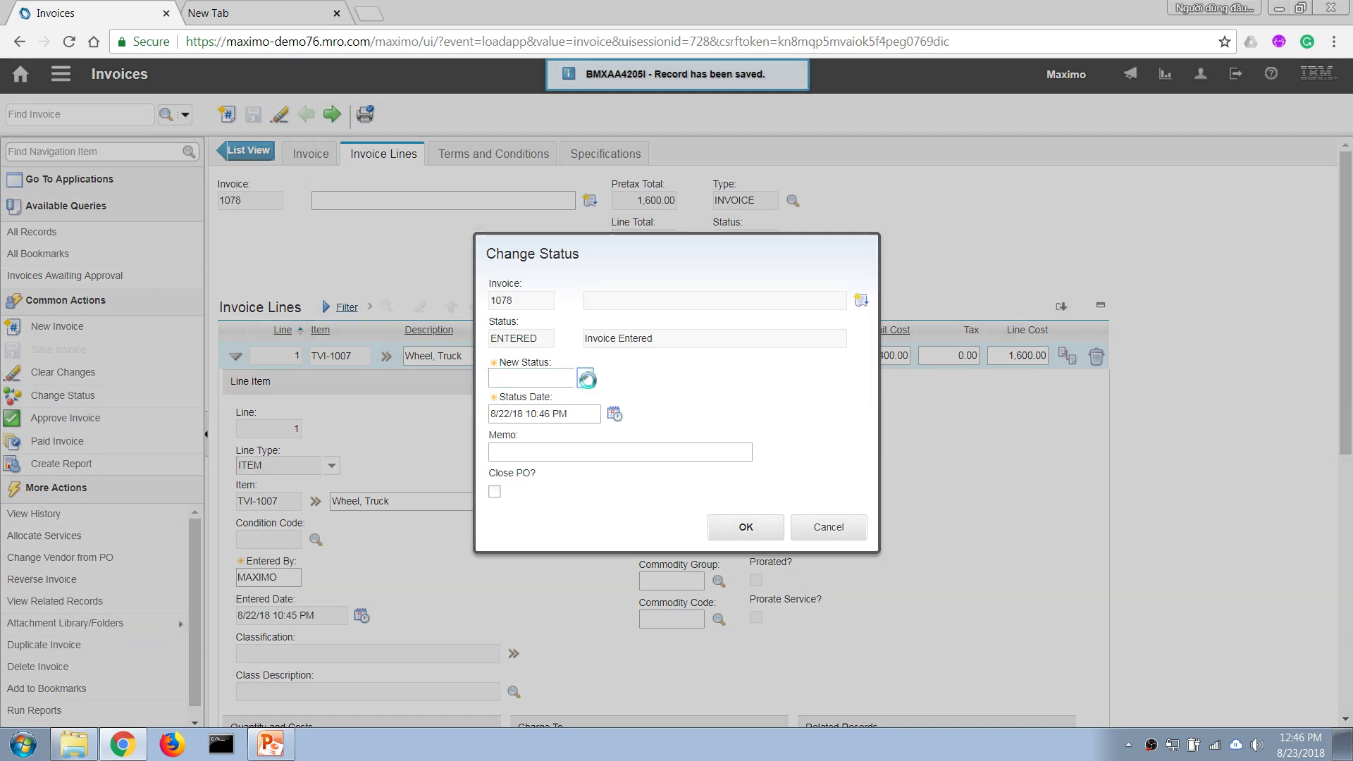
left_click(587, 379)
left_click(518, 393)
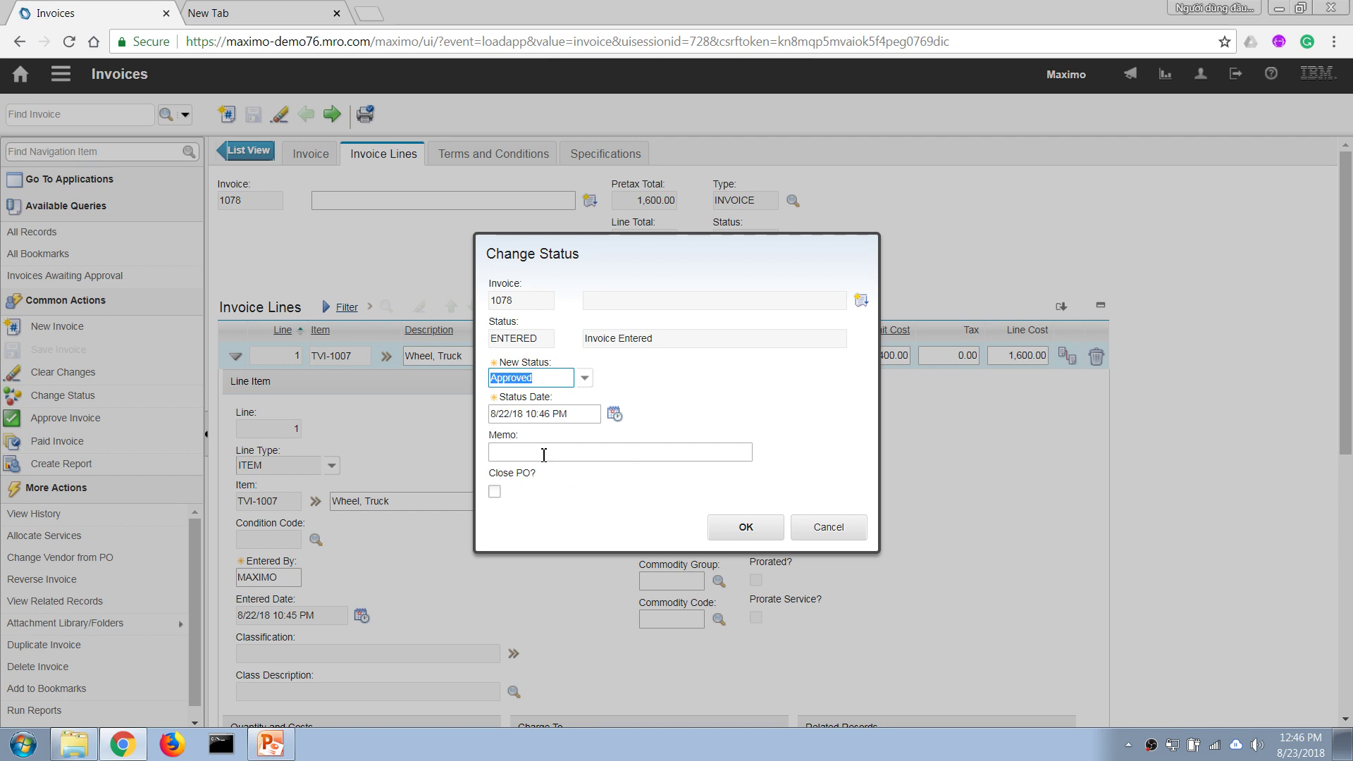
left_click(741, 525)
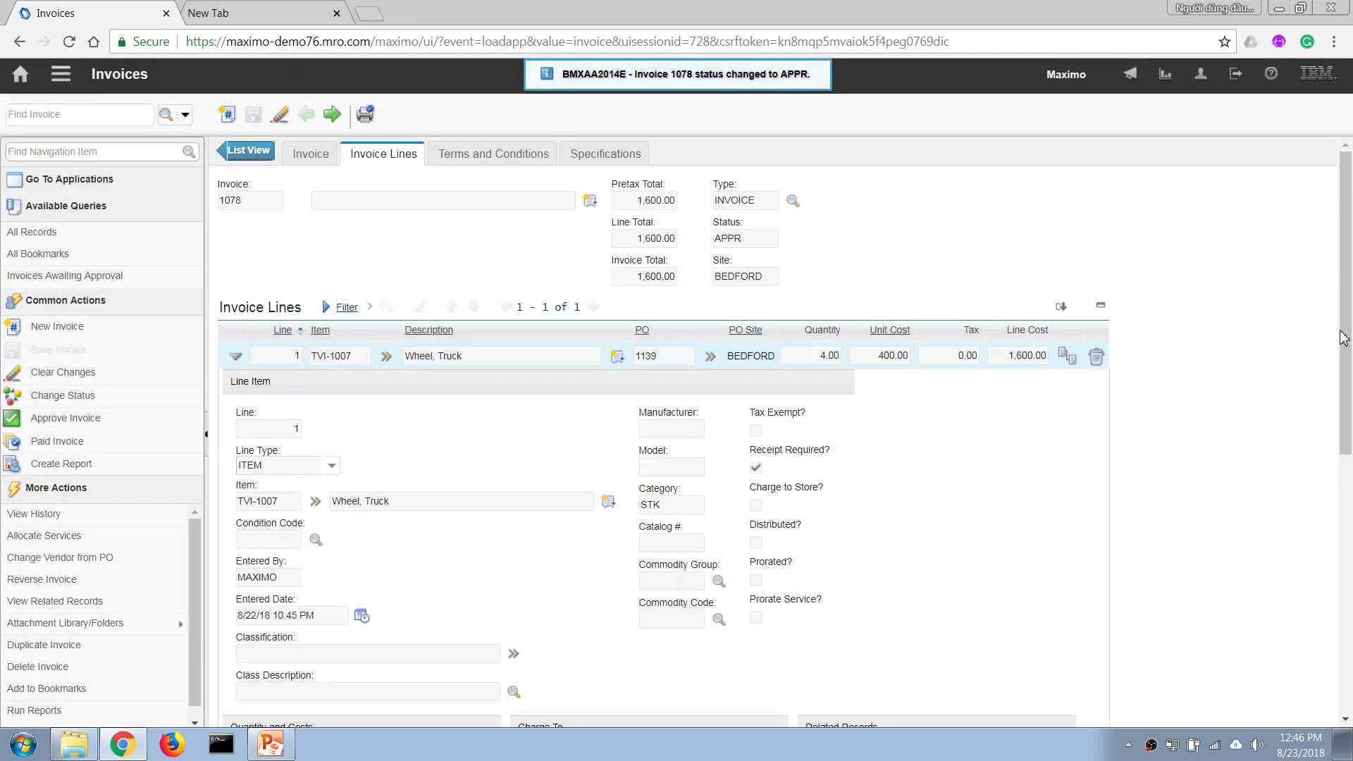
- Review the approved invoice's PO details and costs, and check its invoice transactions among the related records
left_click(309, 153)
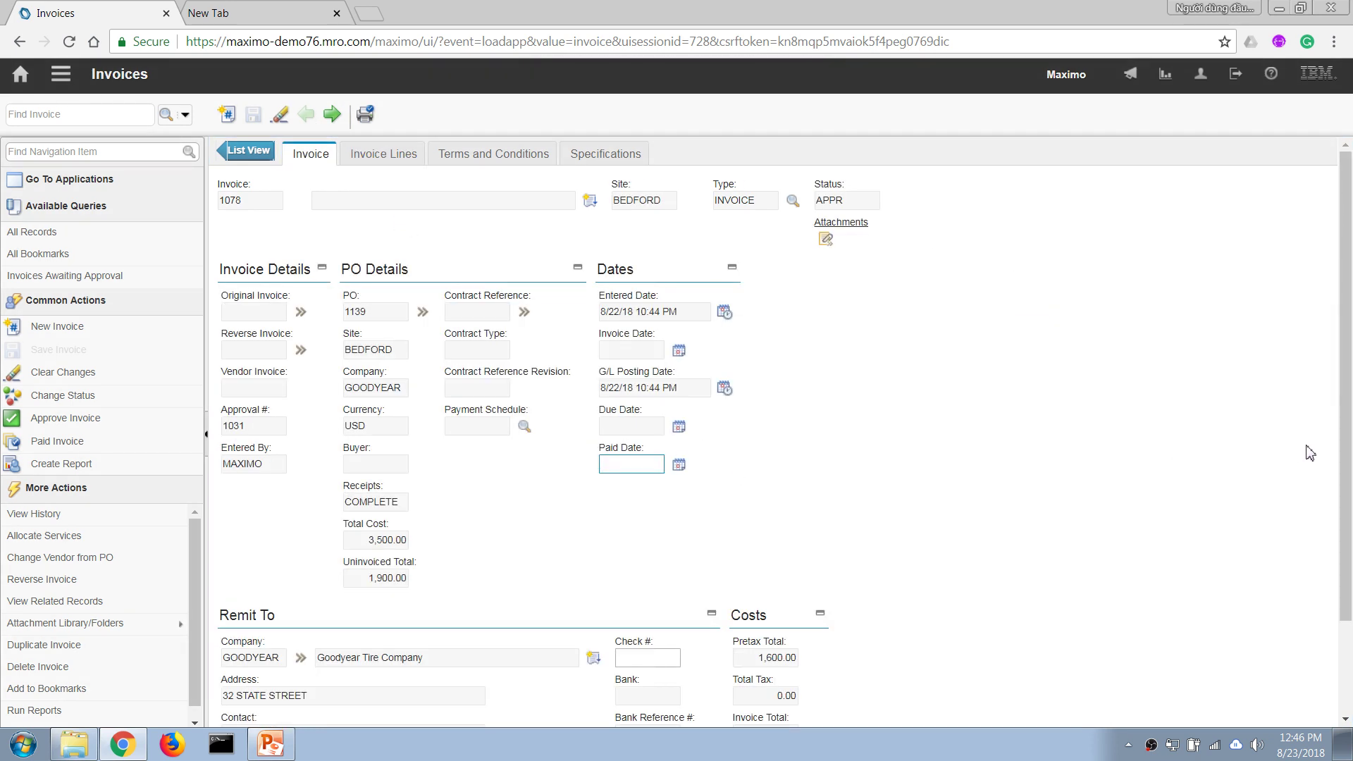
scroll(1346, 458, "down", 2)
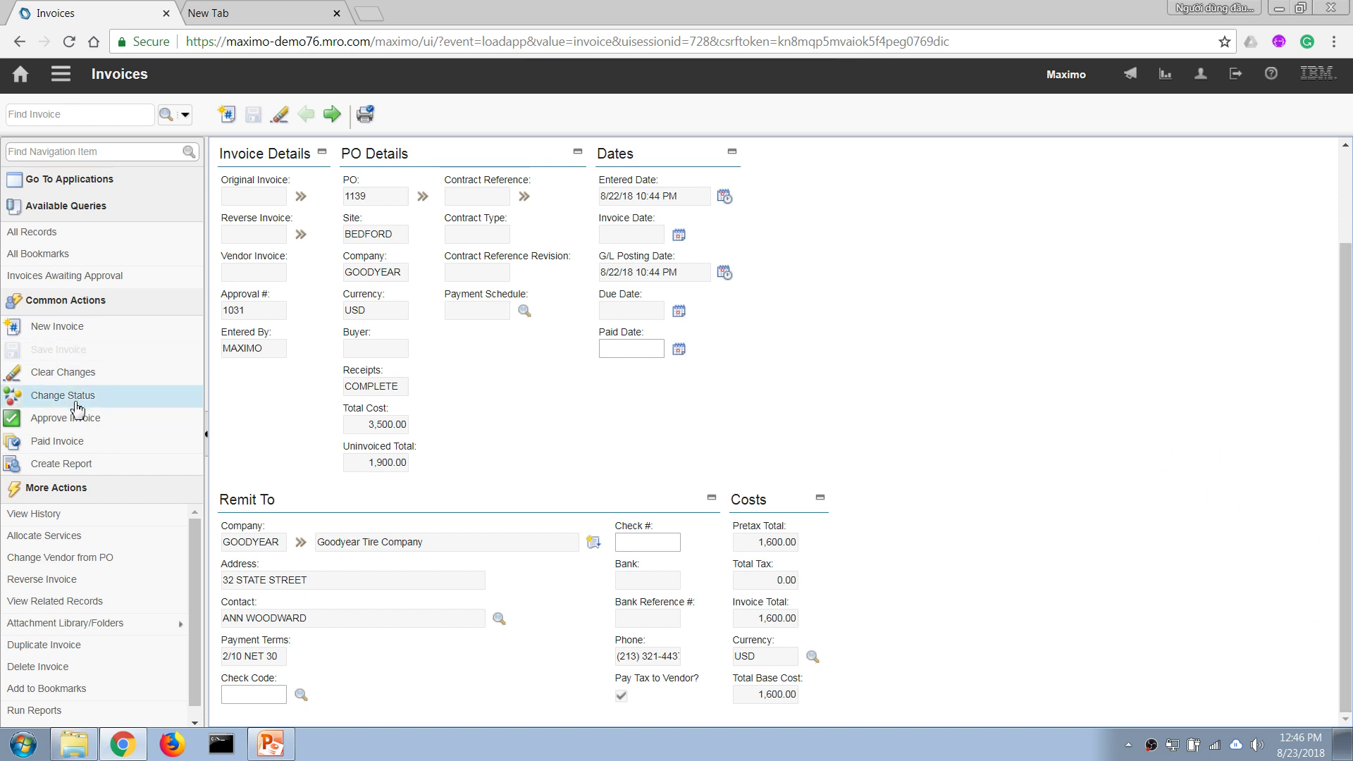
left_click(77, 602)
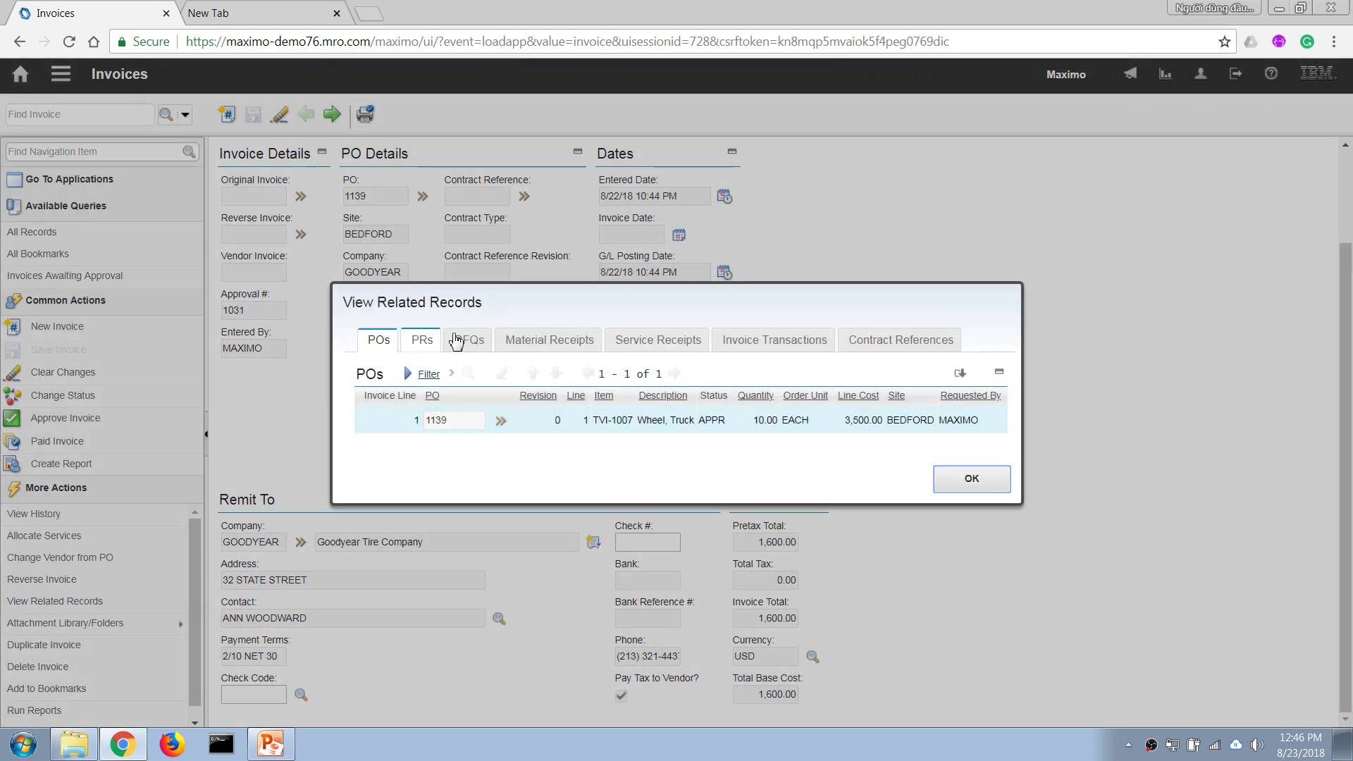
left_click(799, 343)
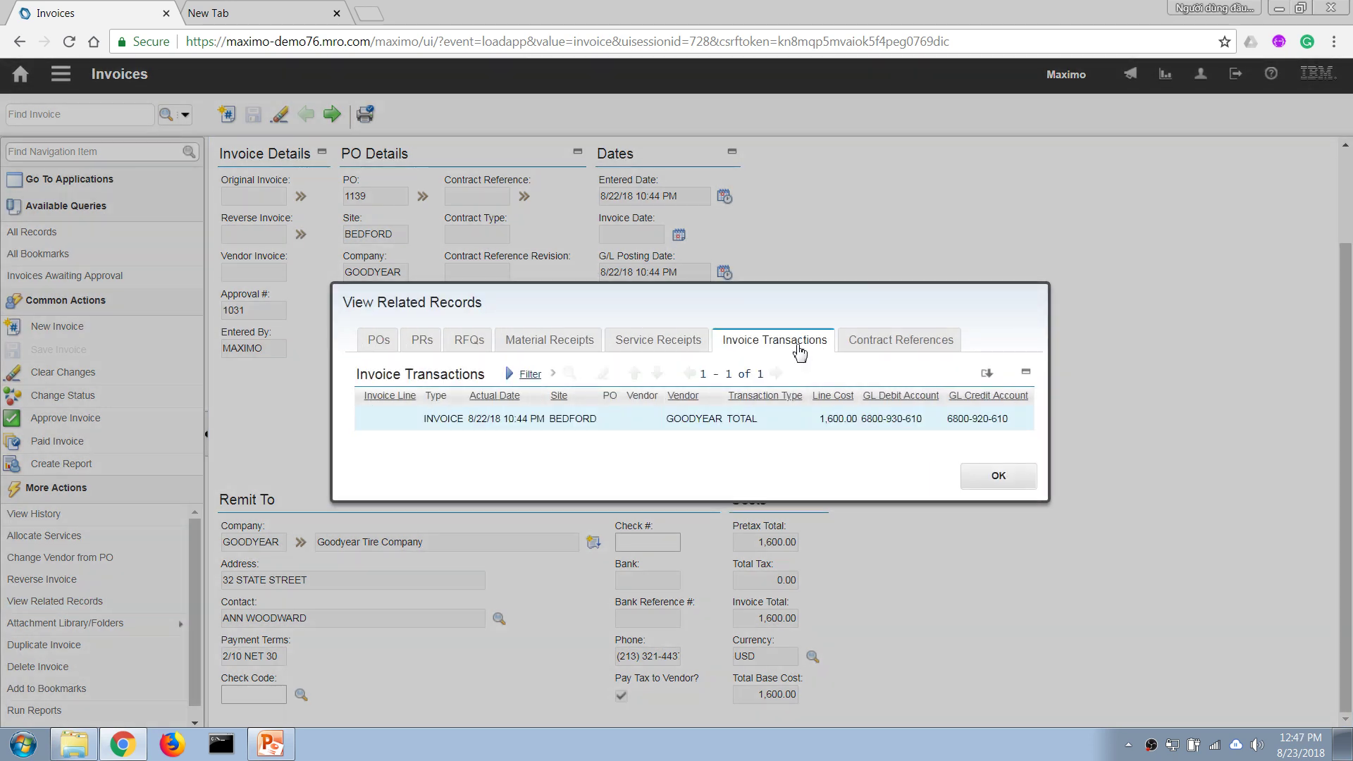
left_click(995, 477)
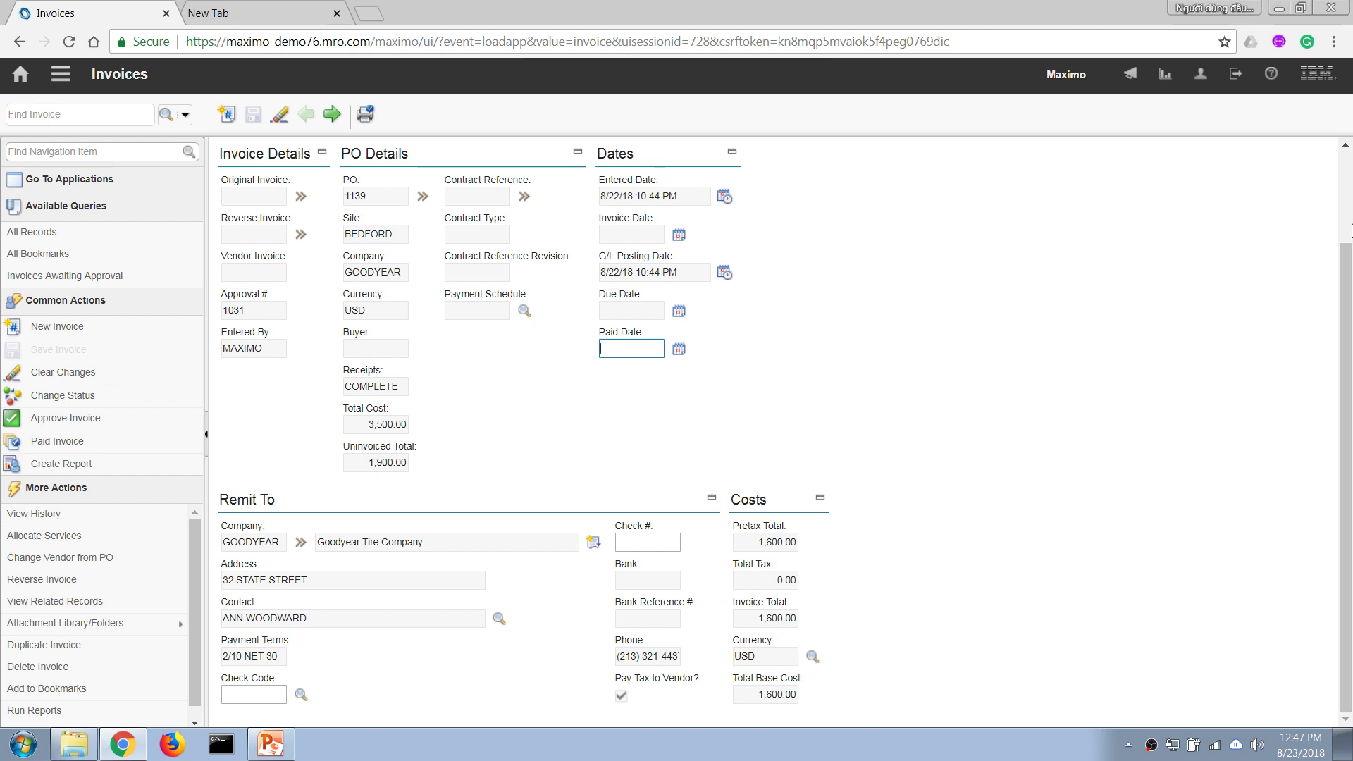
scroll(1128, 240, "up", 2)
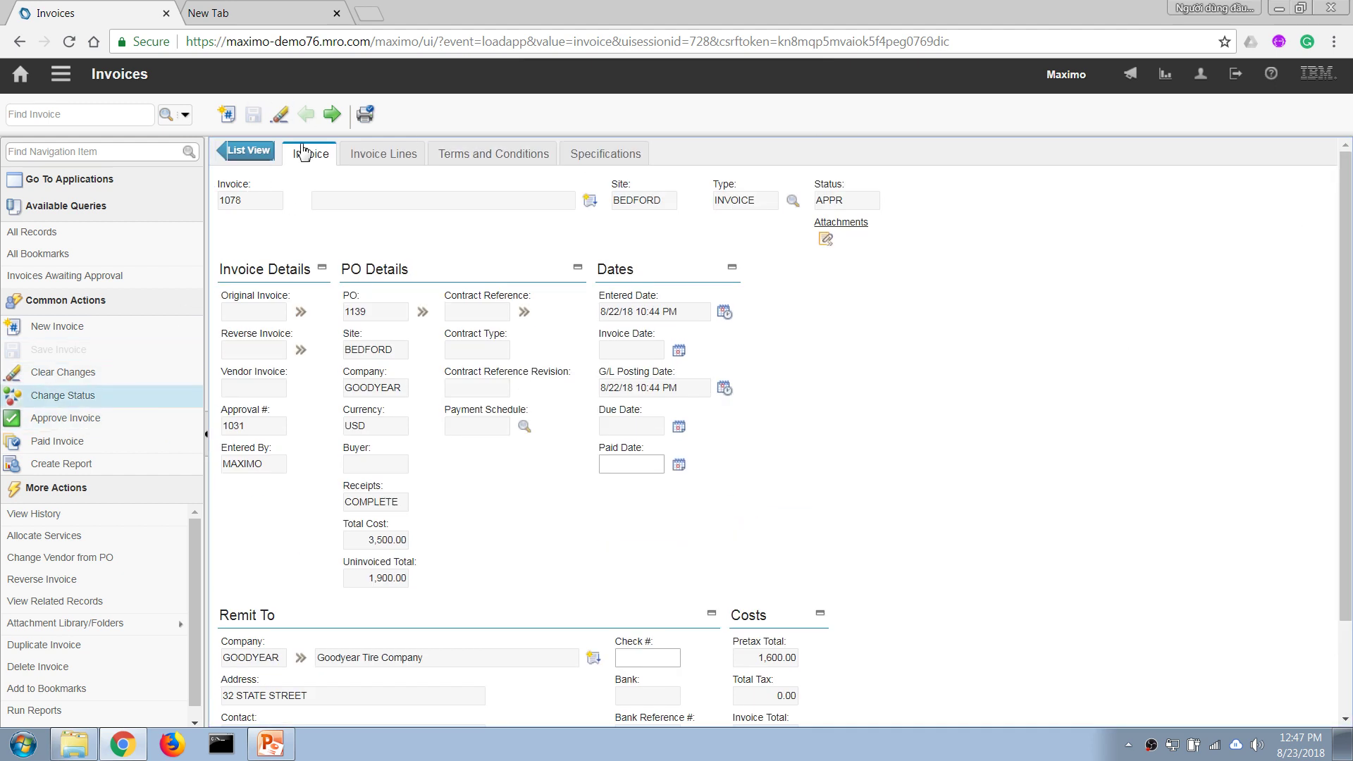
- Return to the invoice list and switch to the Purchase Orders application under Purchasing
left_click(254, 154)
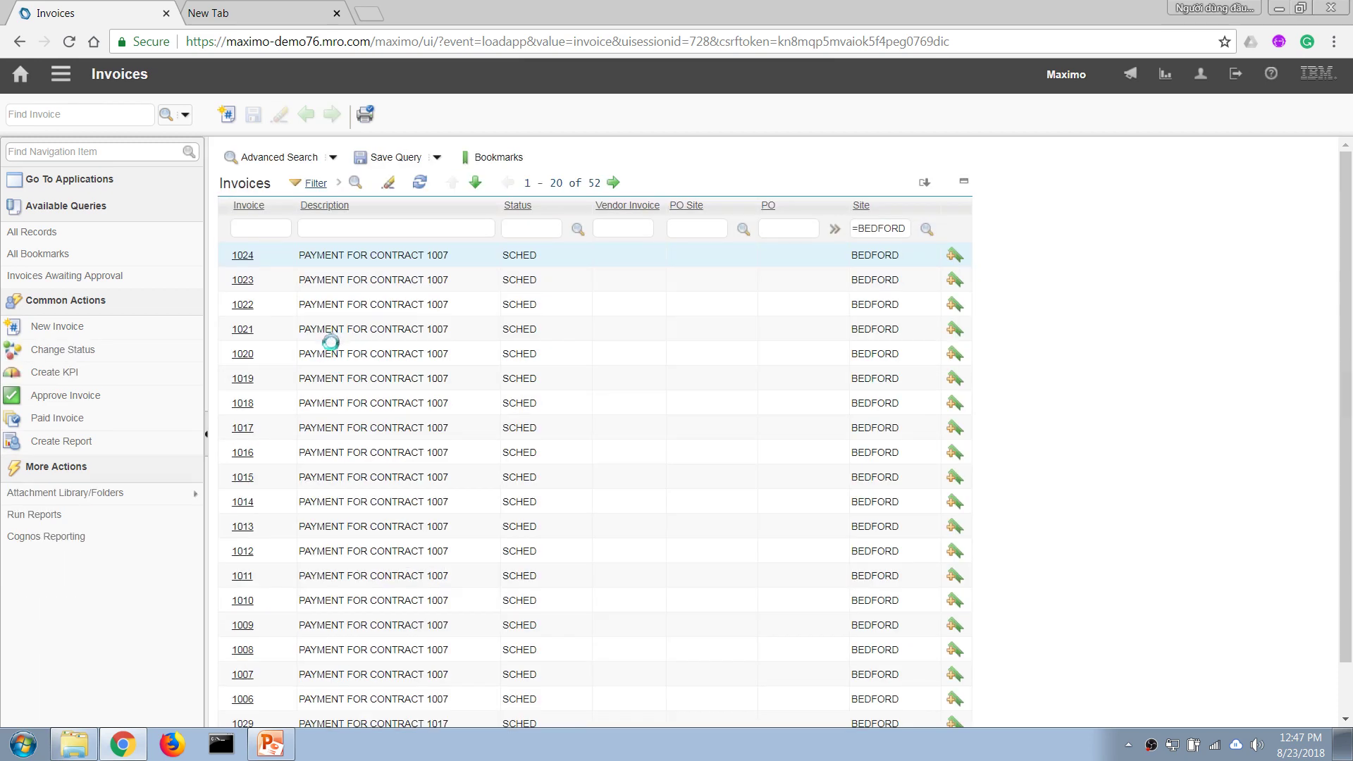
left_click(60, 74)
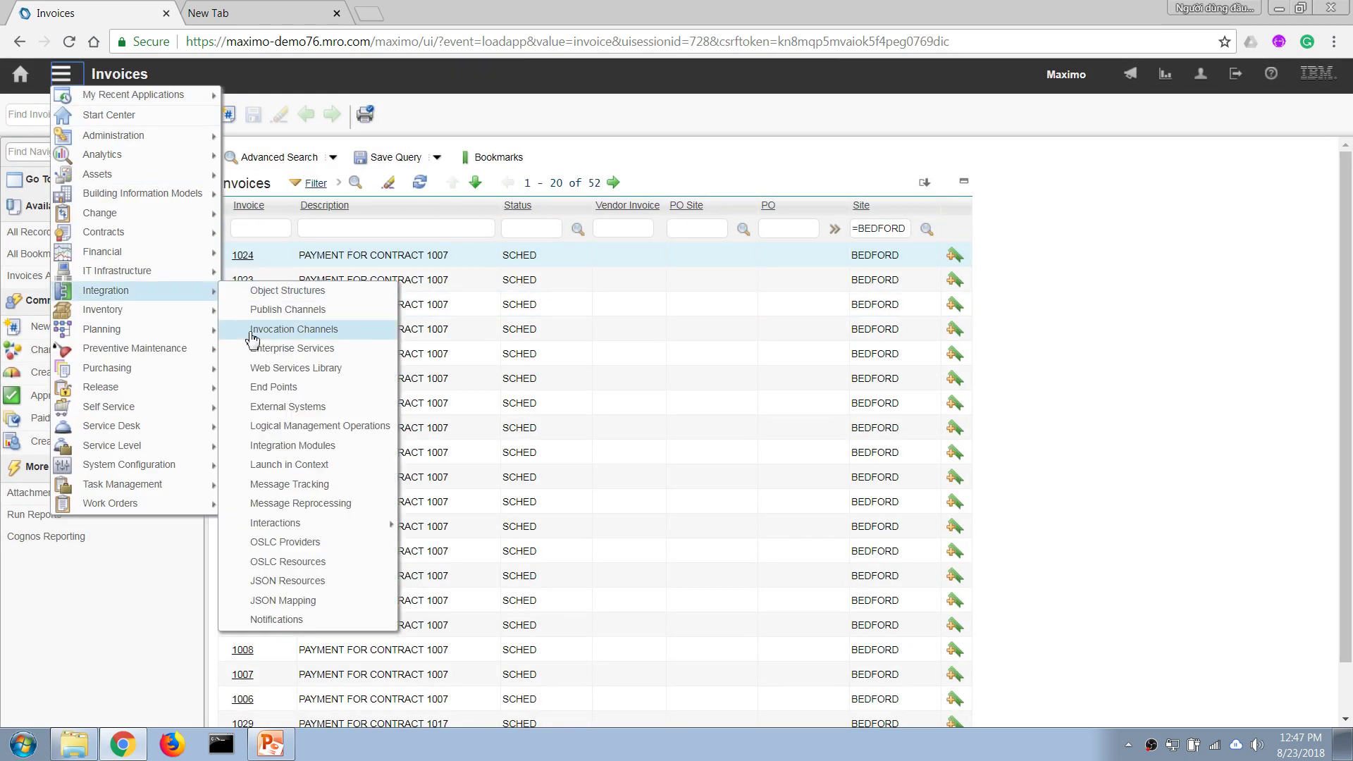
mouse_move(215, 375)
left_click(291, 387)
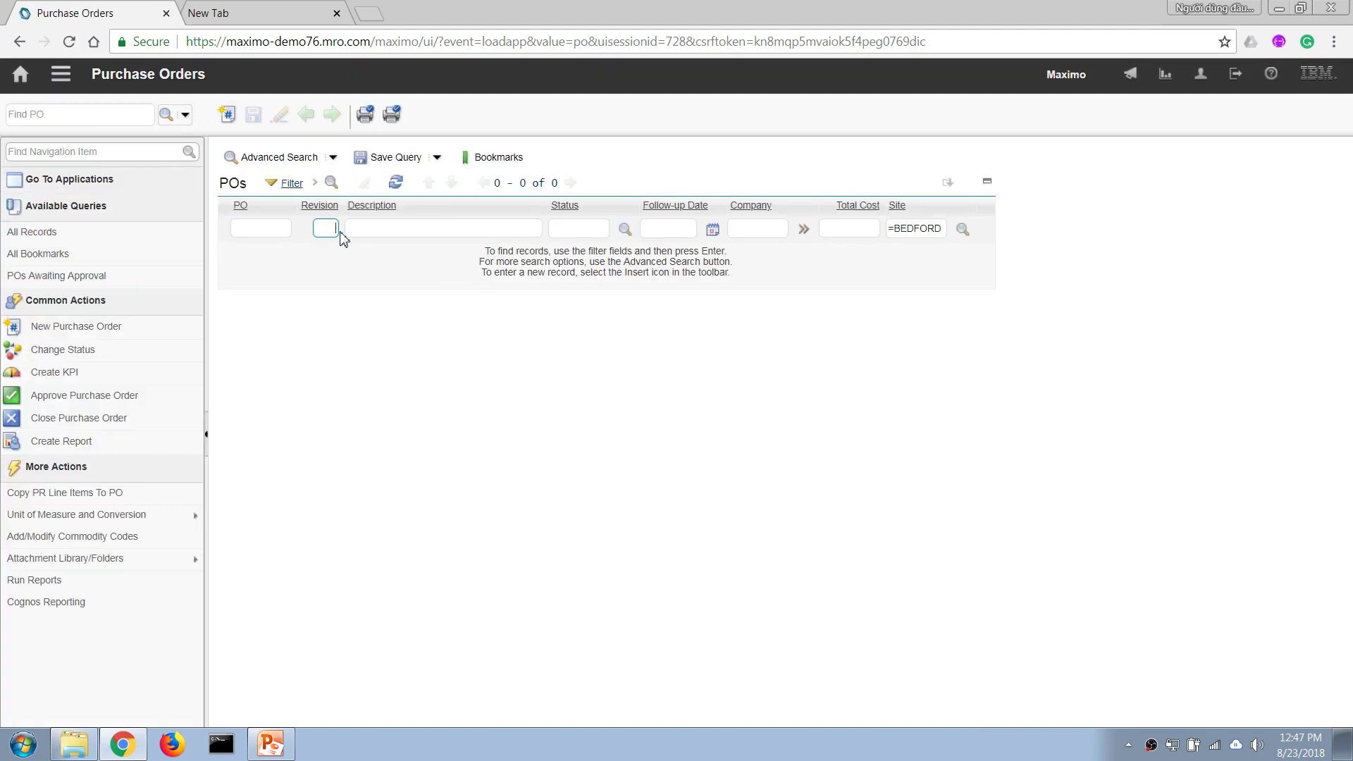
- Filter the purchase orders by the description "tire" and open the PO lines of the Purchase Tire order
left_click(398, 229)
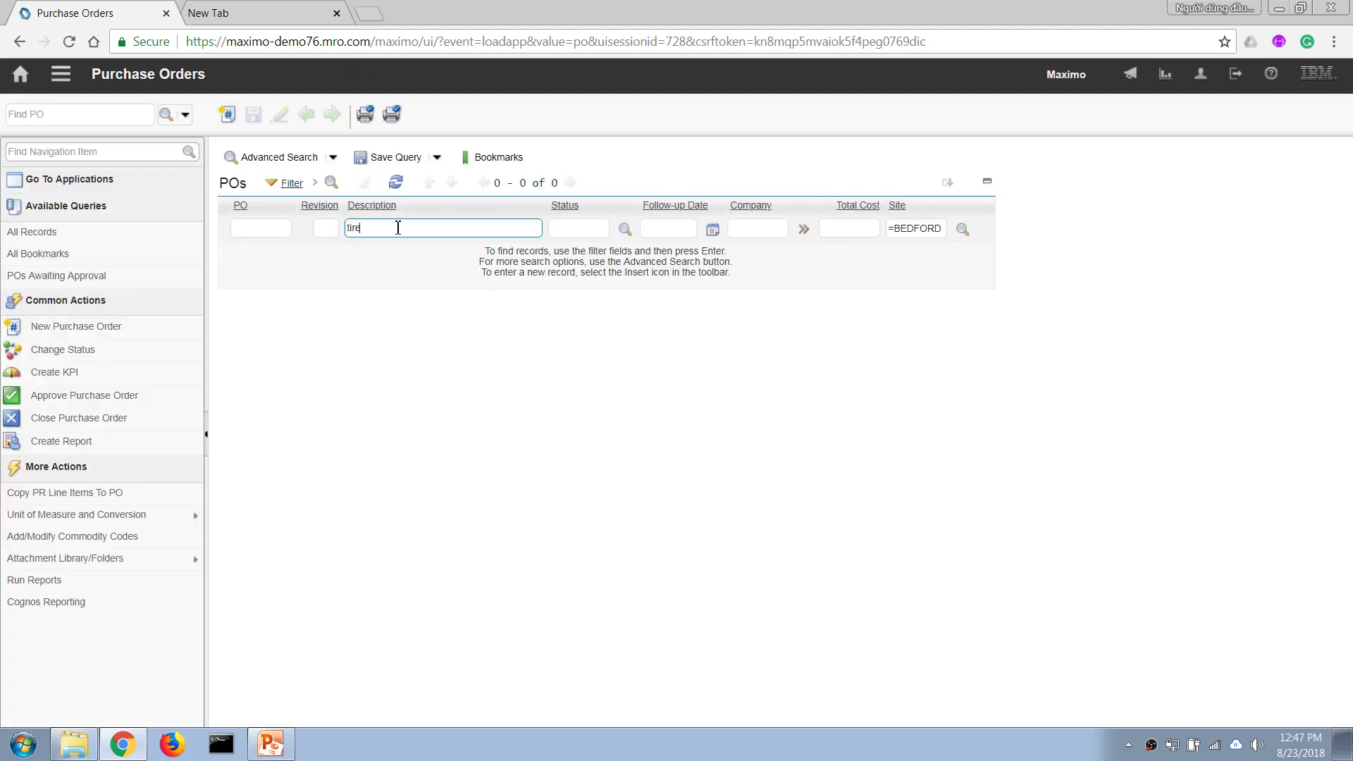
key("Return")
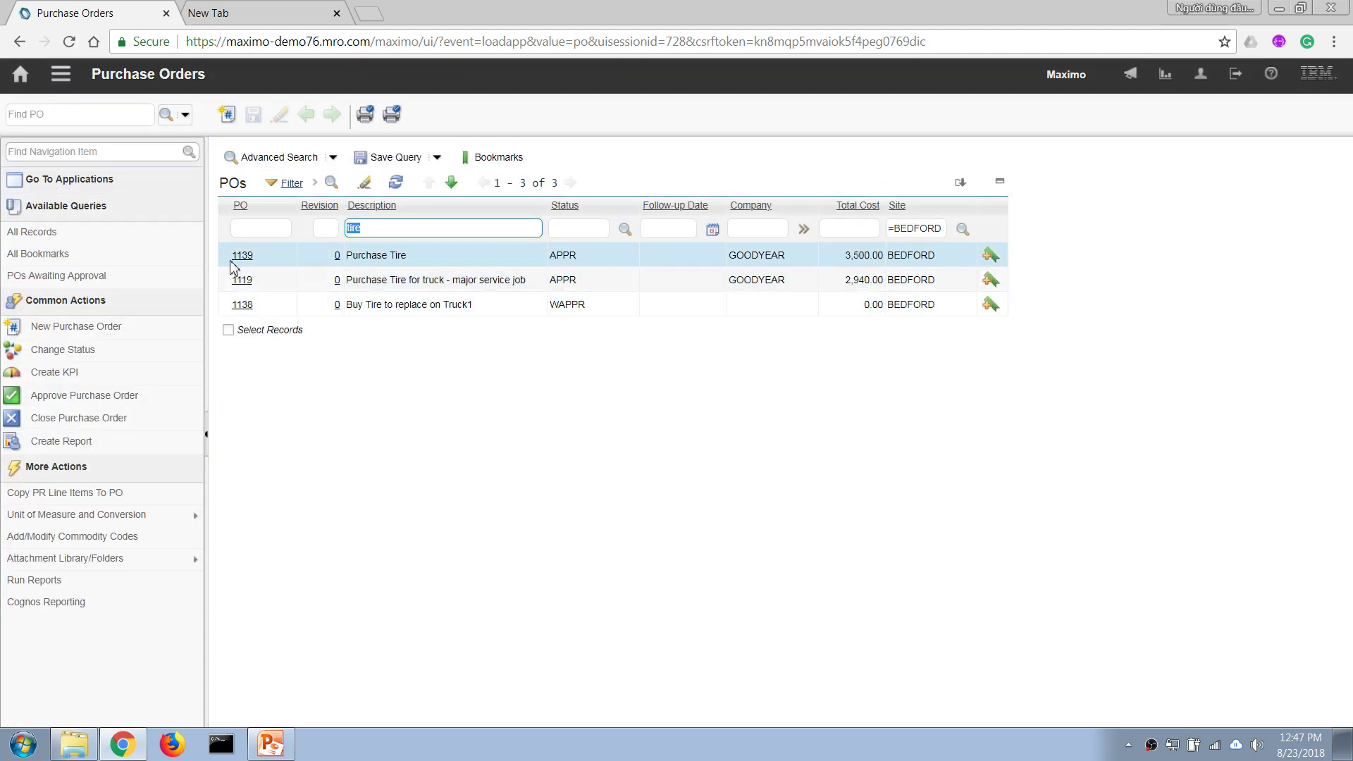
left_click(241, 255)
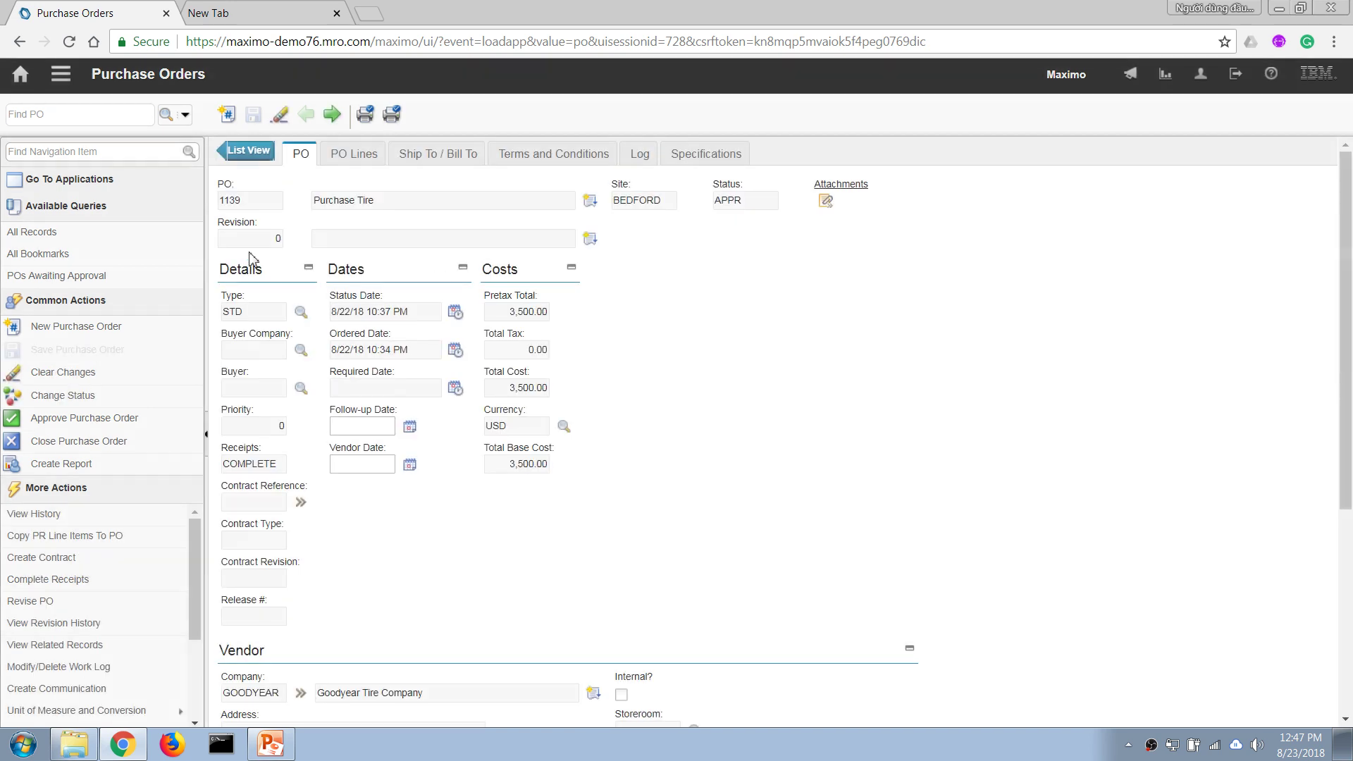
left_click(352, 153)
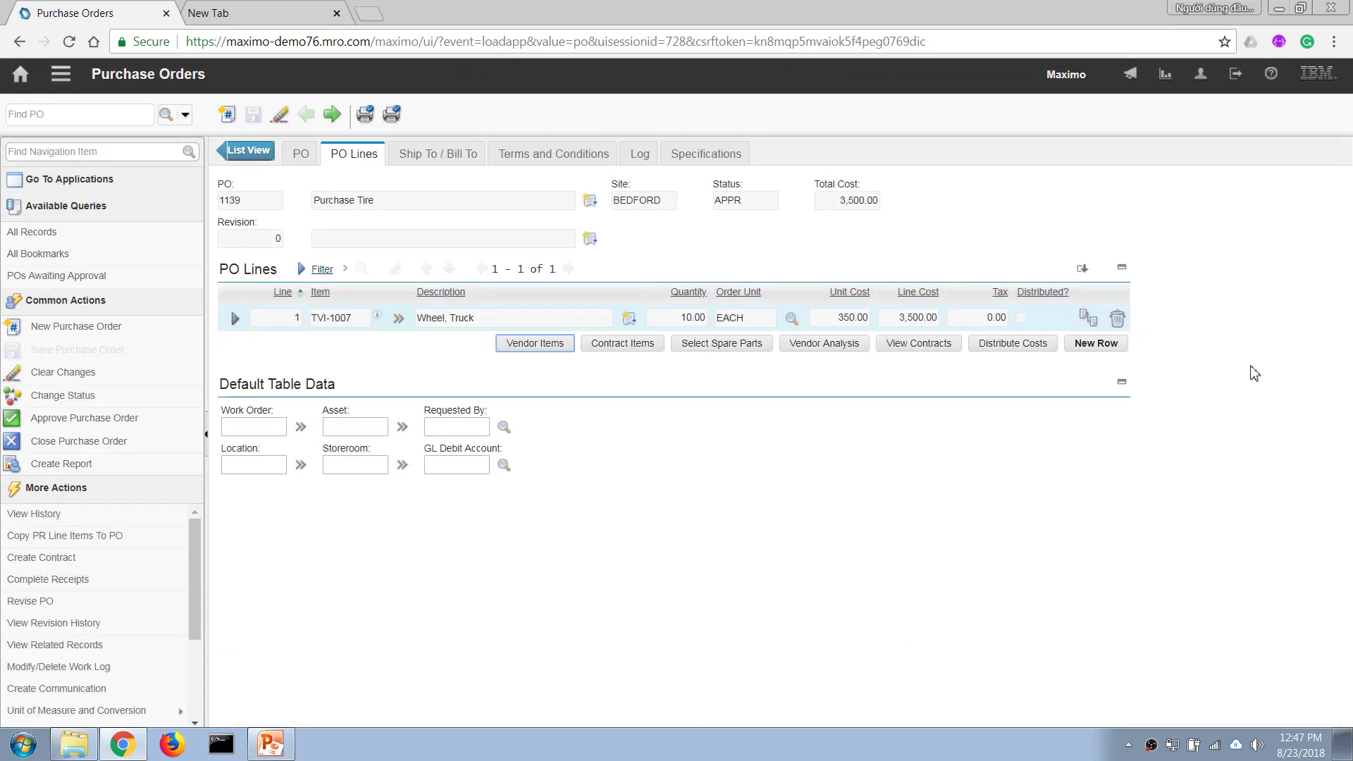
- Expand the Wheel, Truck PO line and review its quantity, costs and receipts sections
left_click(237, 318)
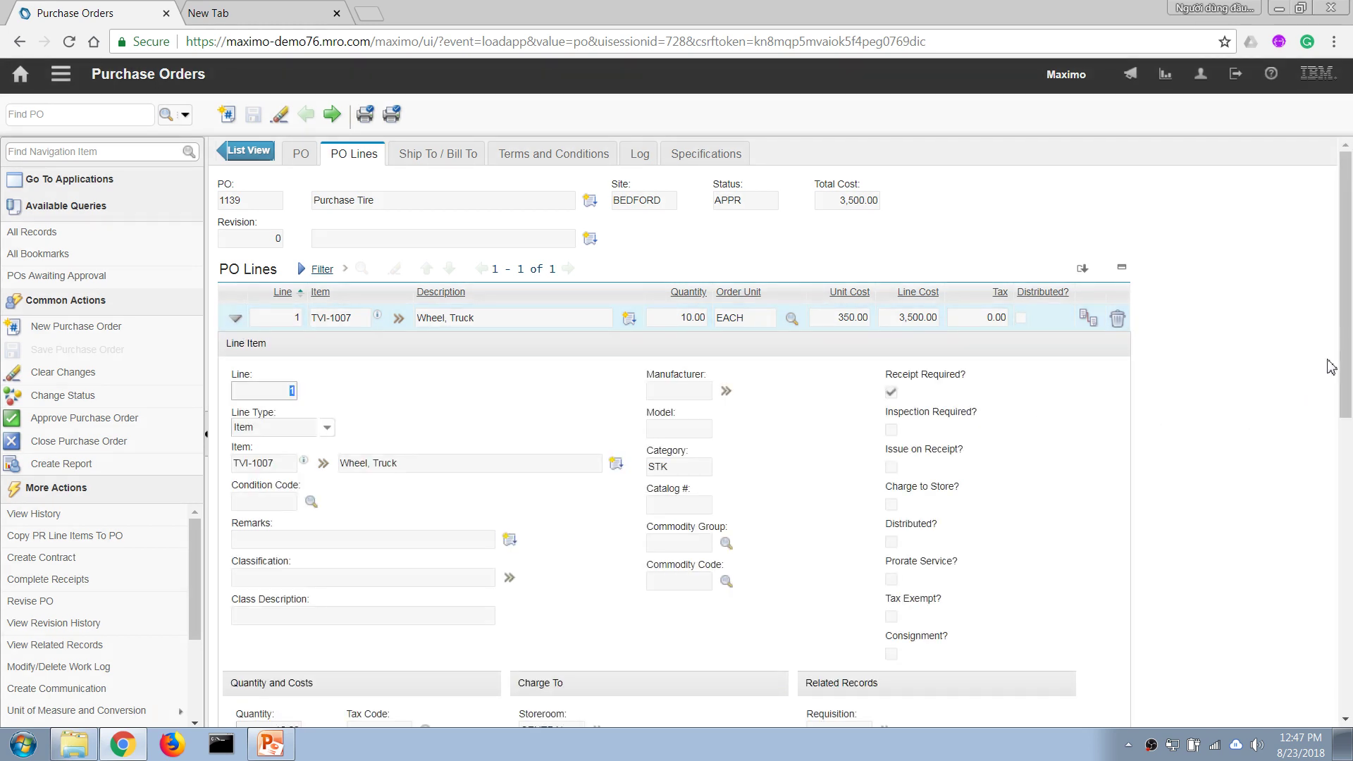
scroll(1331, 366, "down", 7)
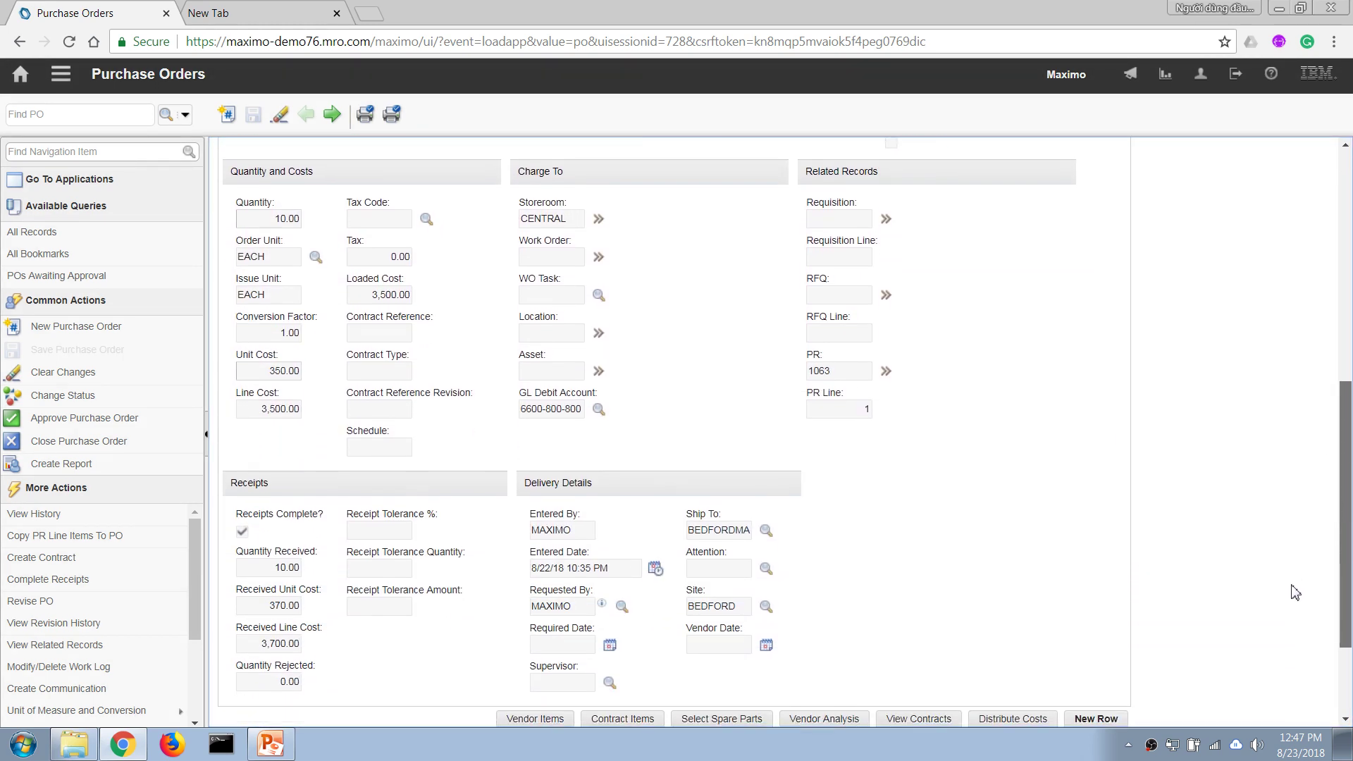
scroll(1295, 592, "down", 1)
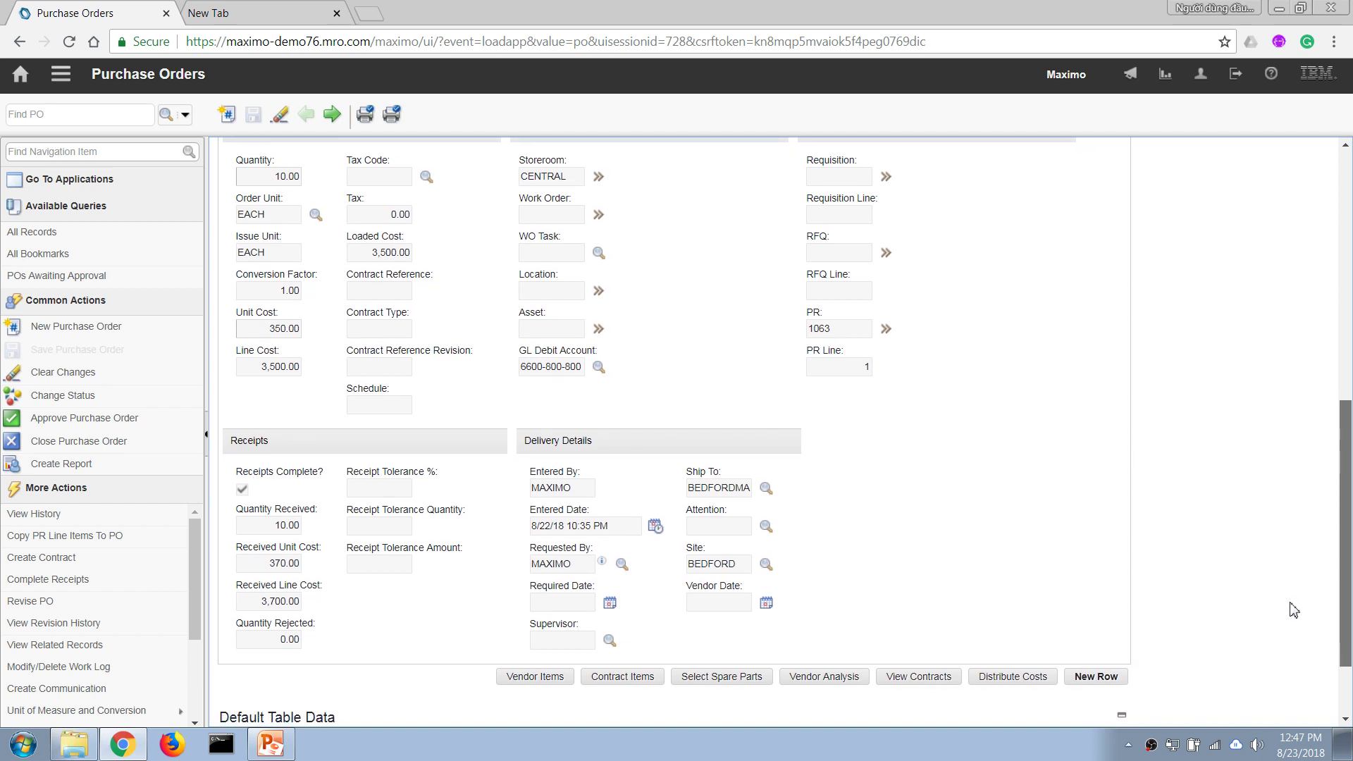
scroll(1296, 607, "up", 1)
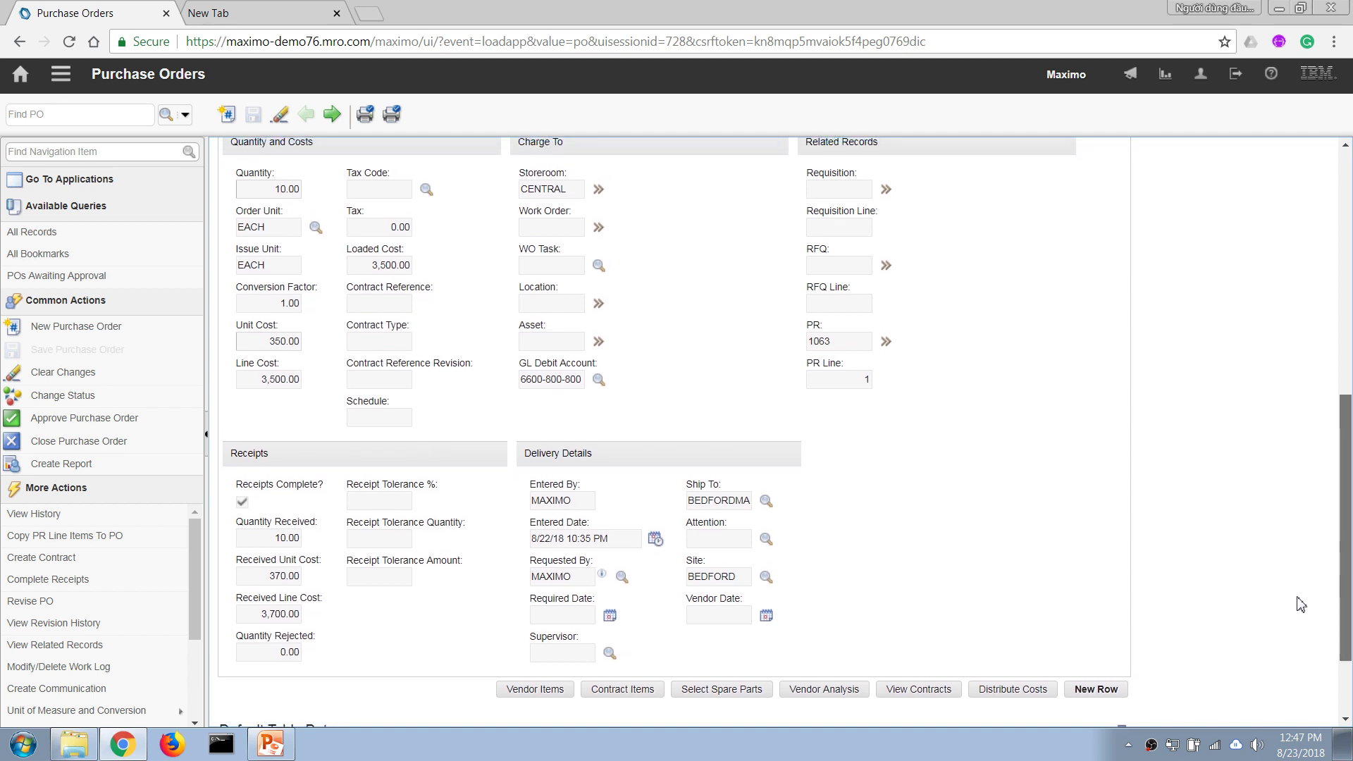
scroll(1186, 571, "down", 1)
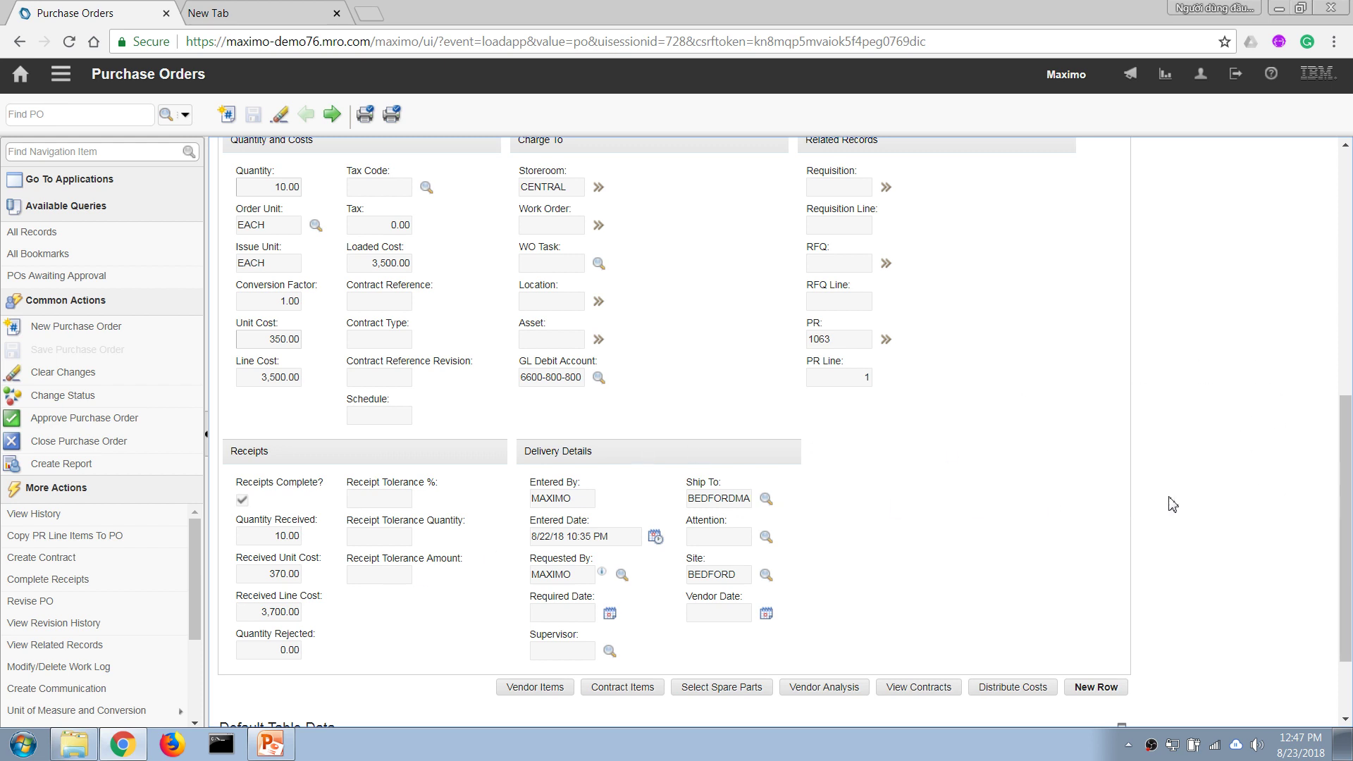
mouse_move(1350, 568)
left_mouse_down()
mouse_move(1348, 410)
mouse_move(1348, 563)
left_mouse_up()
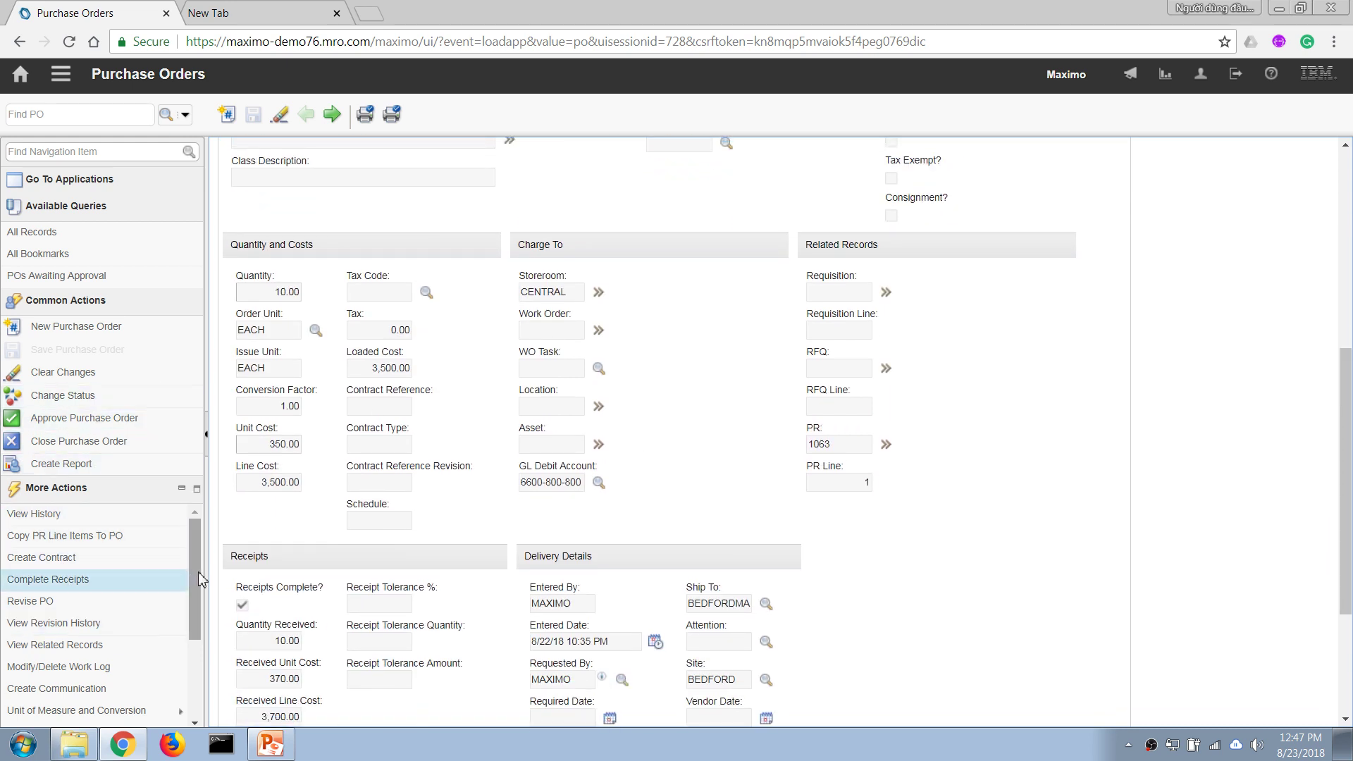
- View the purchase order's related records, check its invoices, and close the related records
scroll(199, 580, "down", 3)
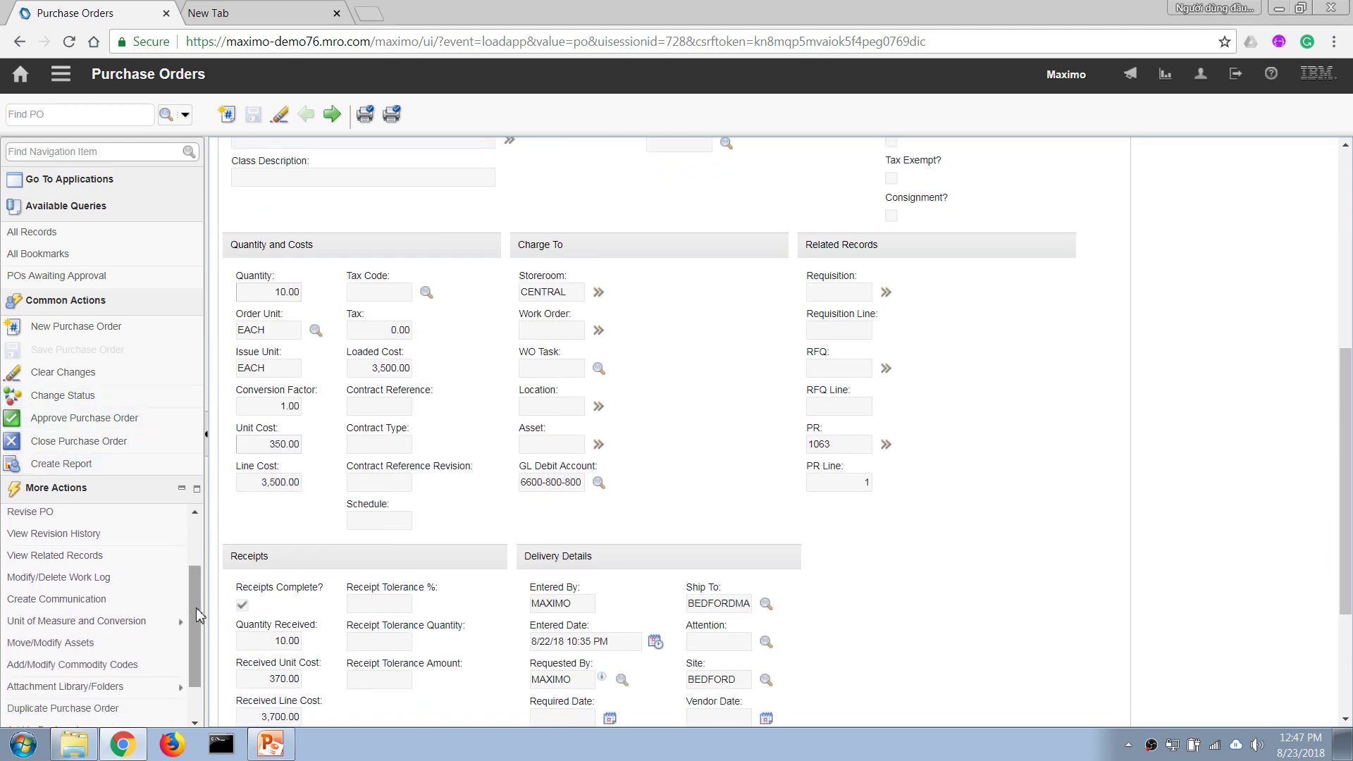
left_click(92, 556)
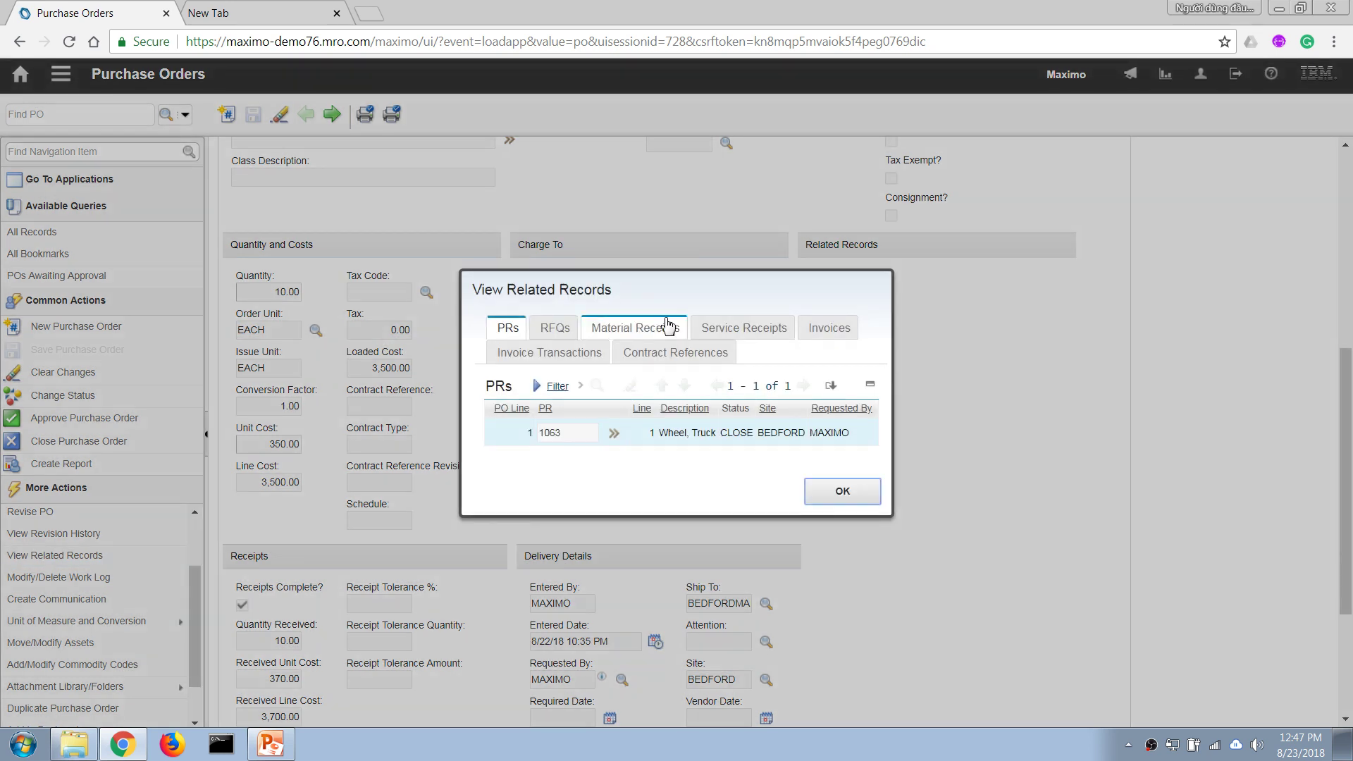
left_click(826, 334)
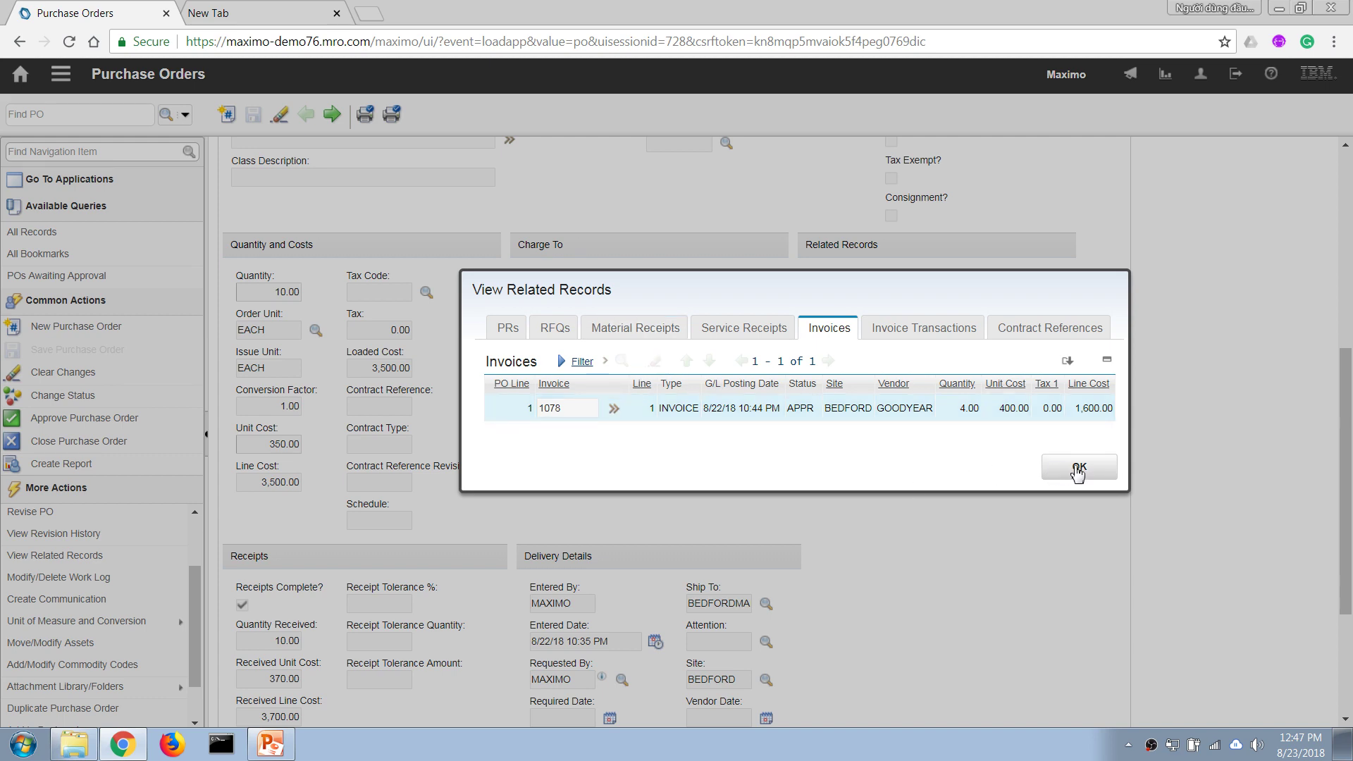
left_click(1078, 469)
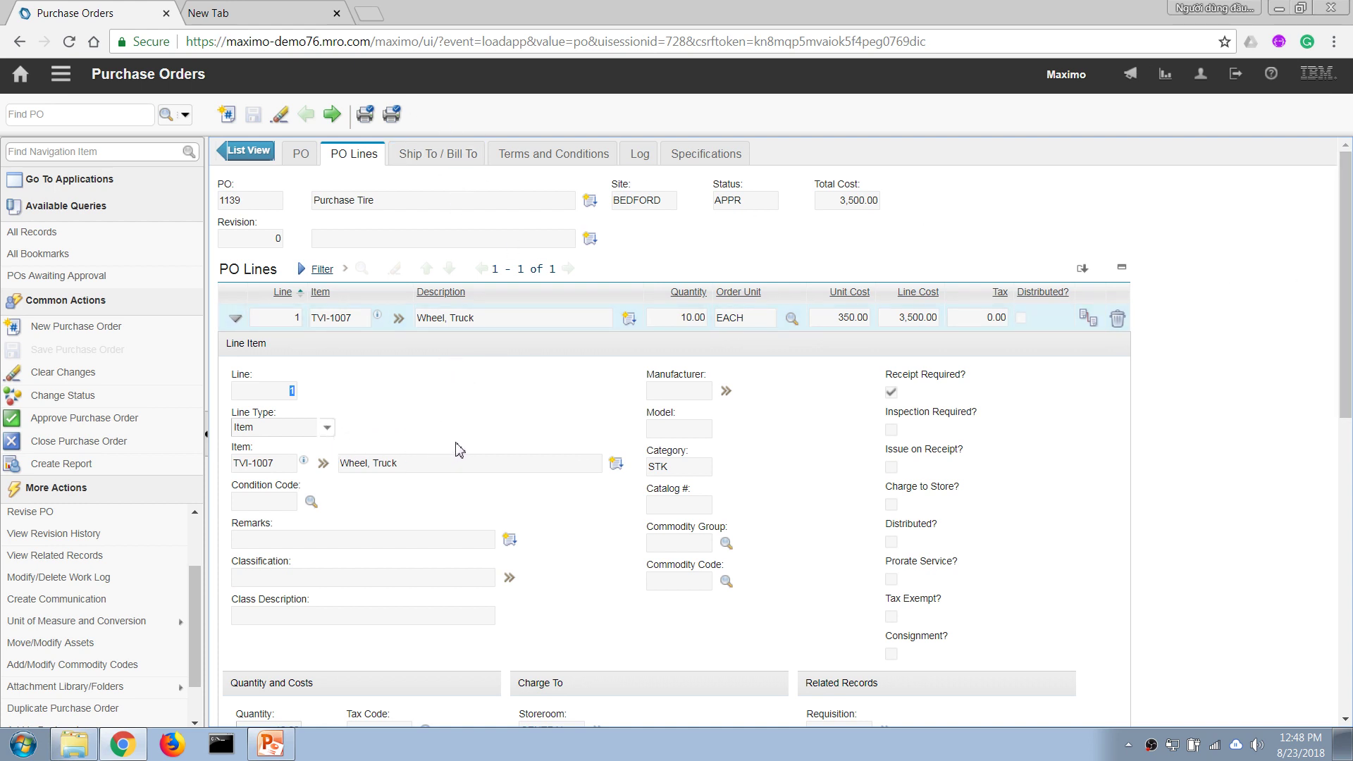
- Return to the purchase order list and switch to the Invoices application under Purchasing
left_click(301, 155)
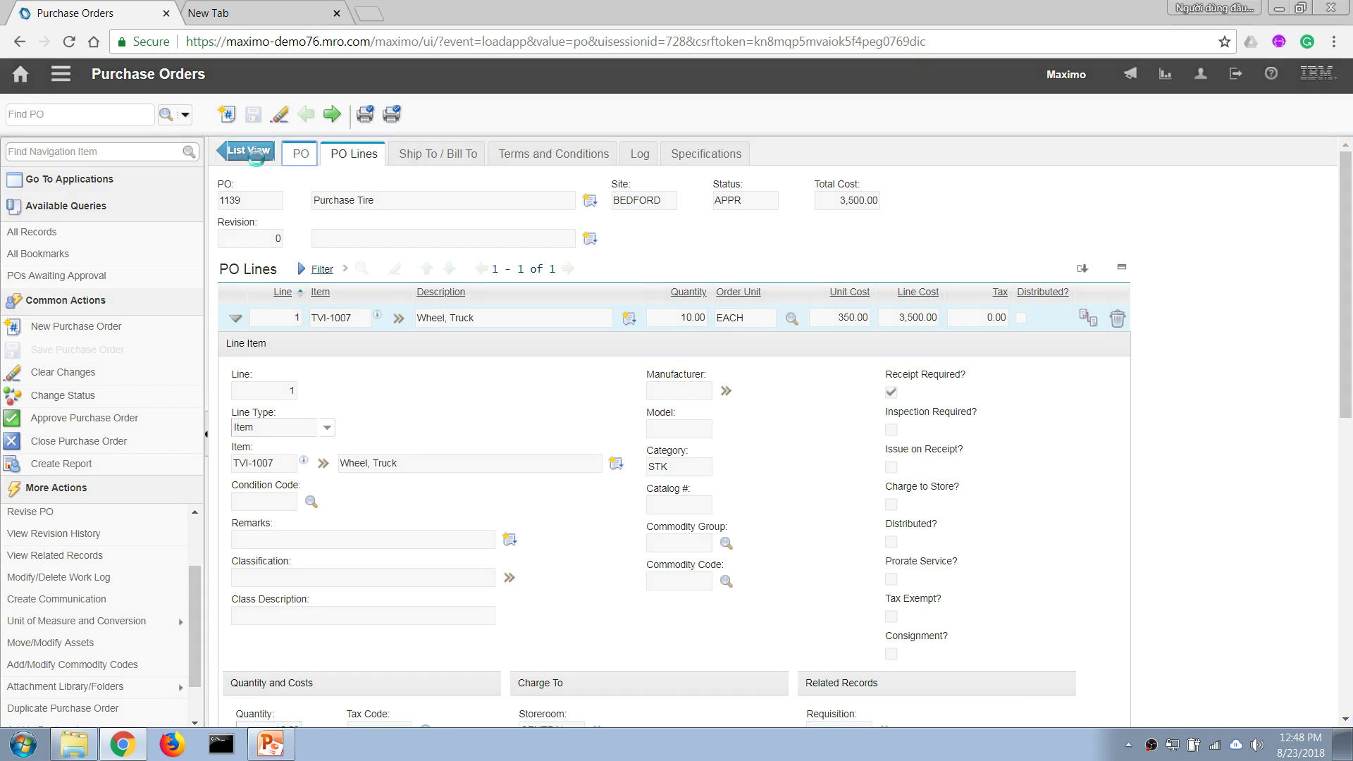
left_click(247, 152)
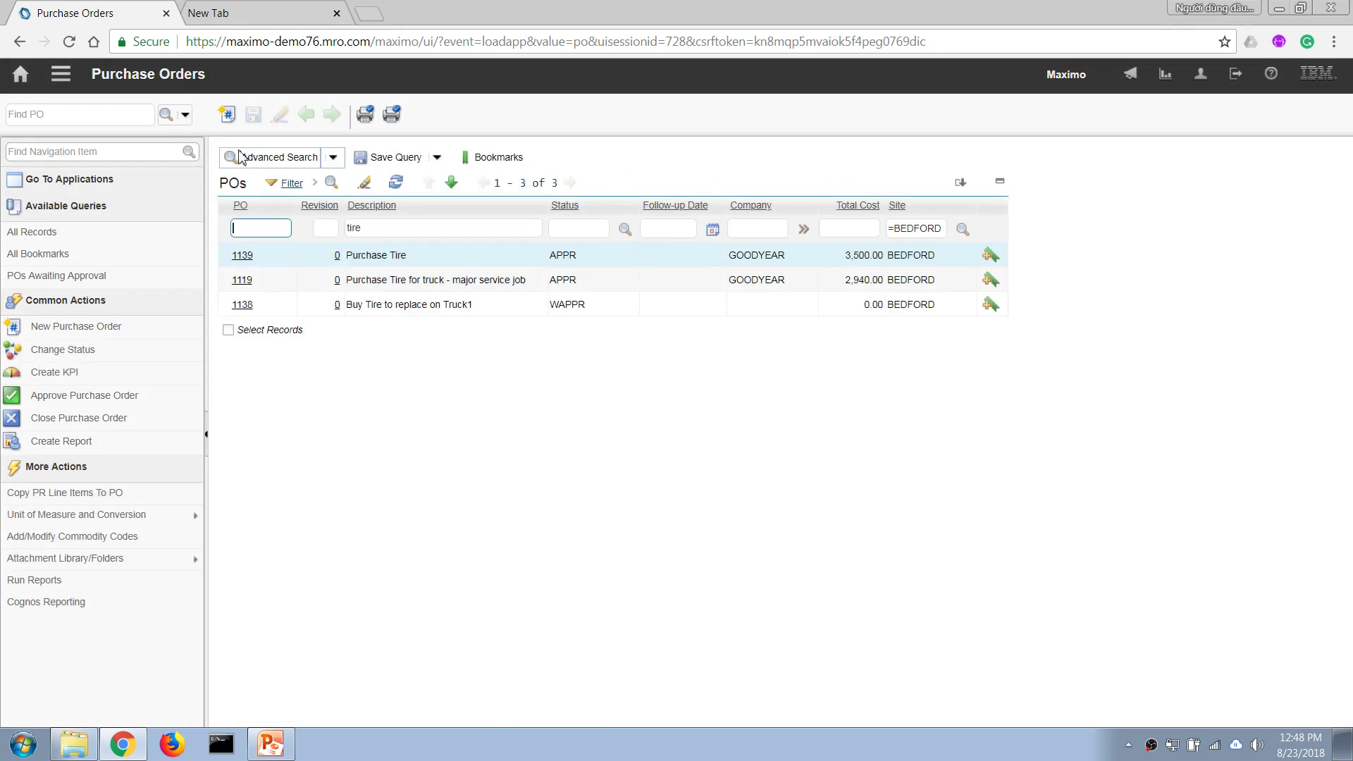
left_click(62, 77)
mouse_move(157, 370)
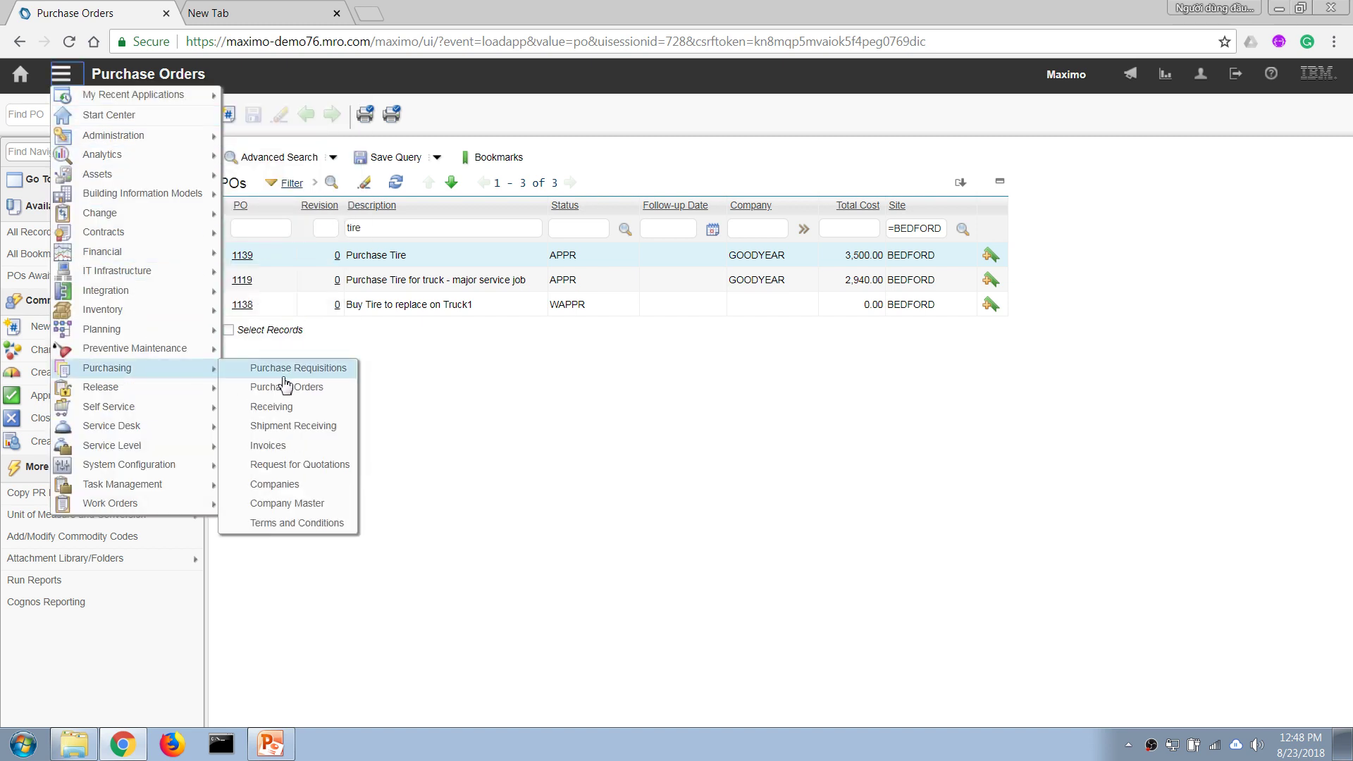
left_click(281, 445)
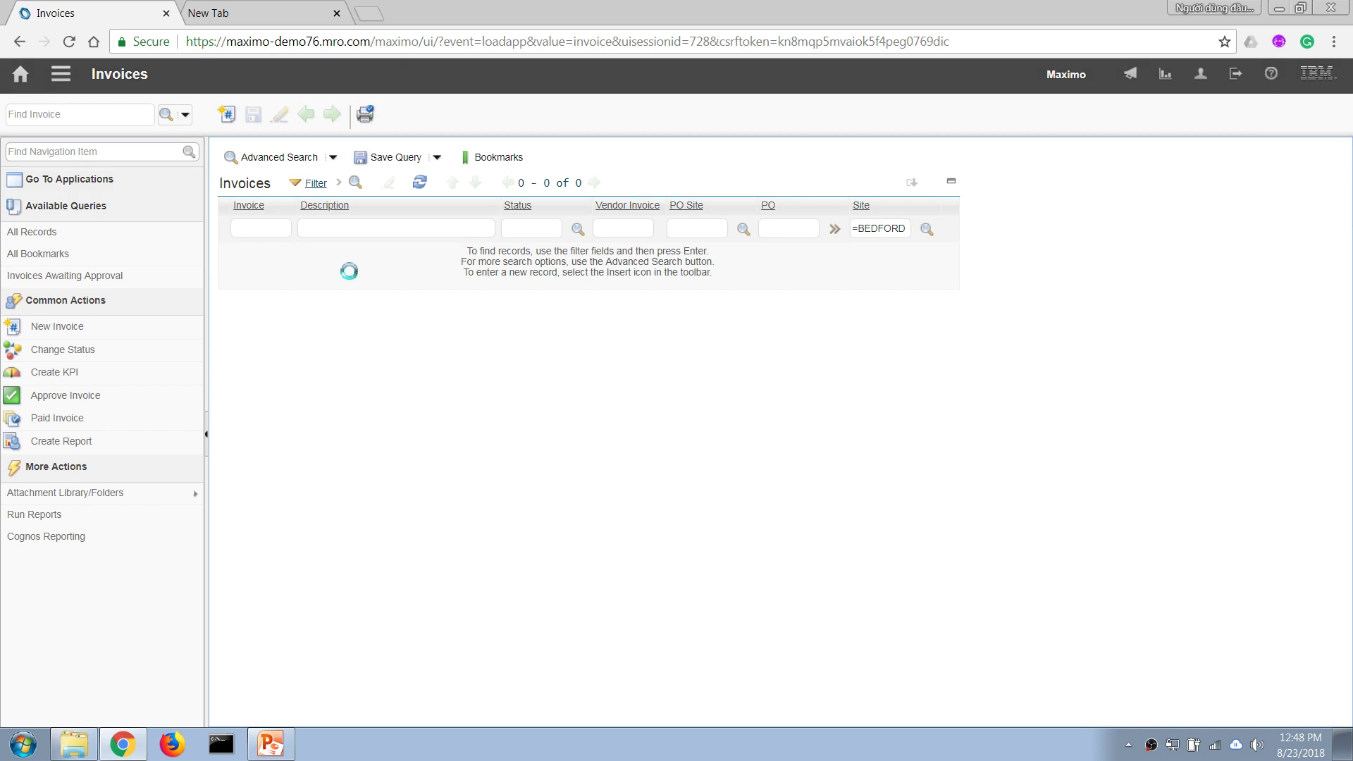
- List all invoices and sort them by invoice number in descending order
left_click(268, 230)
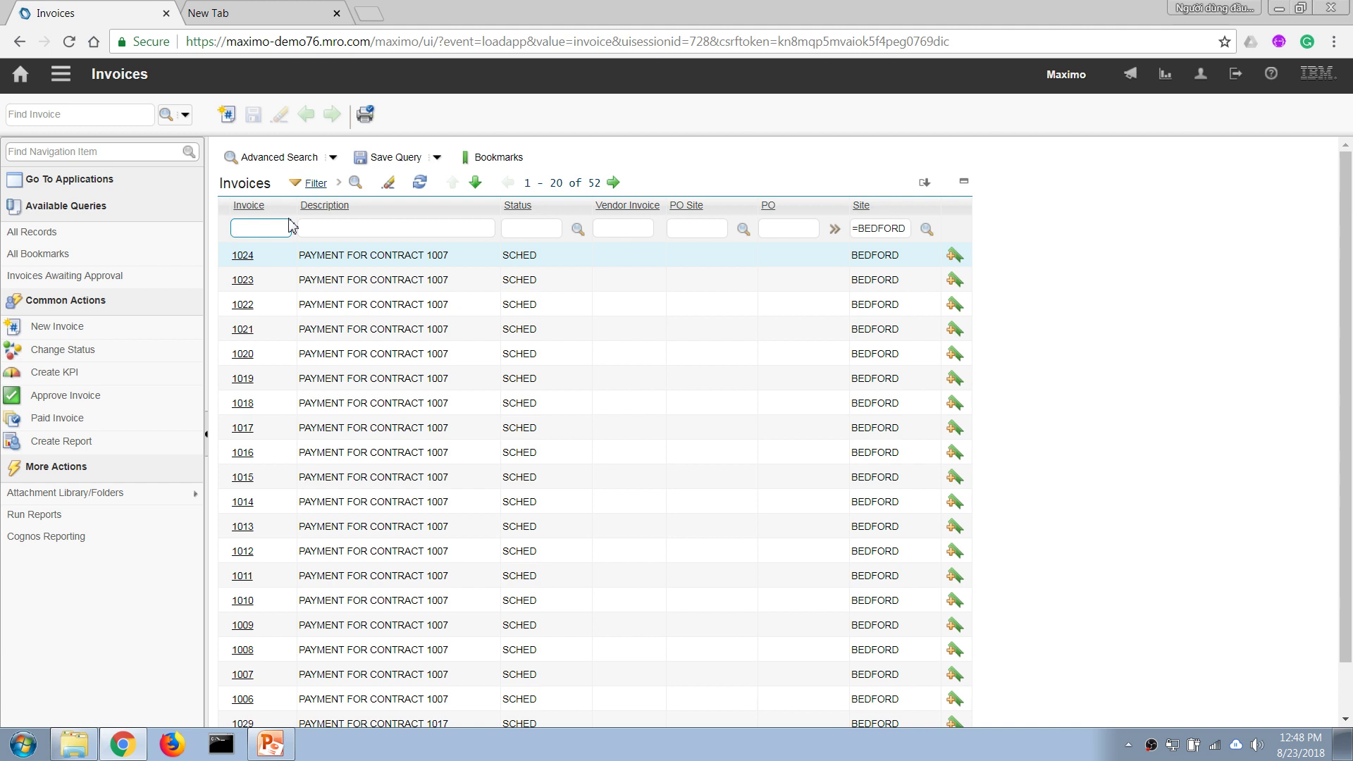
left_click(247, 205)
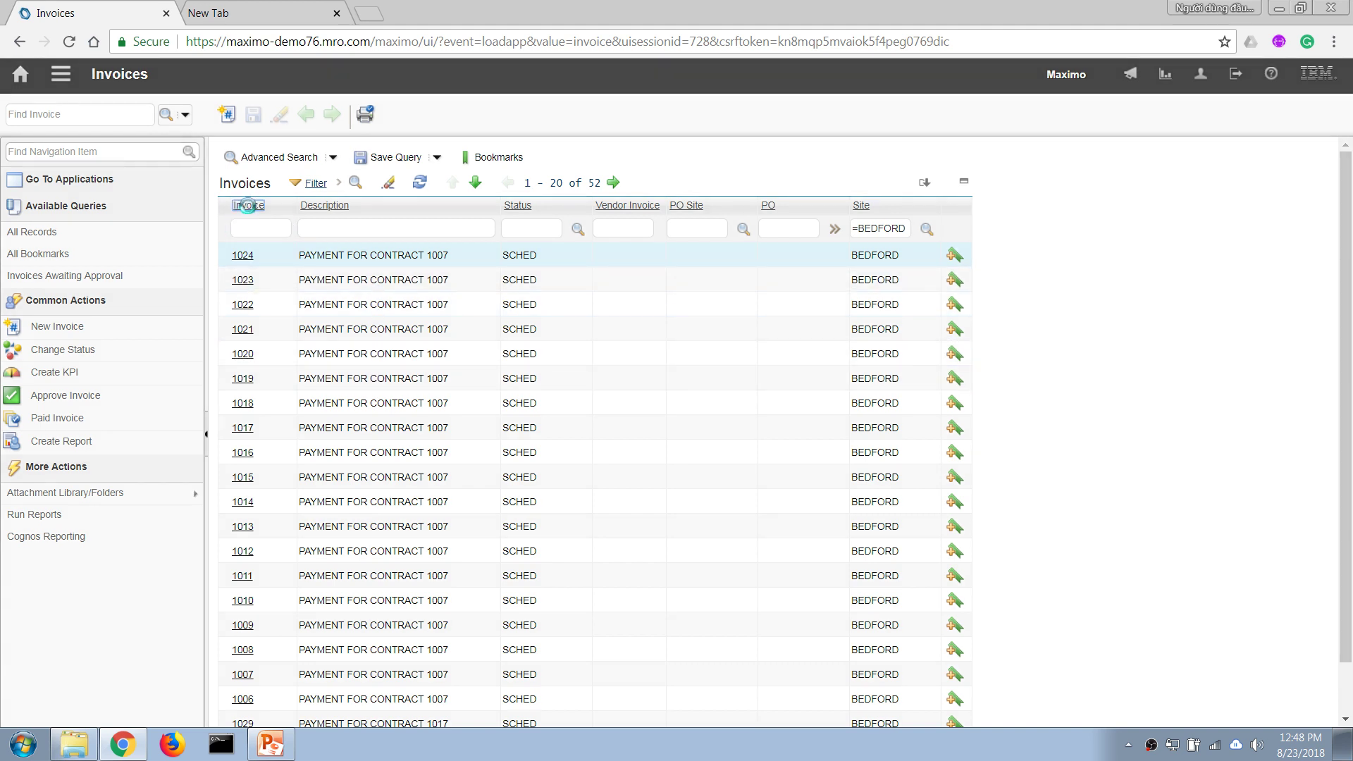
left_click(251, 206)
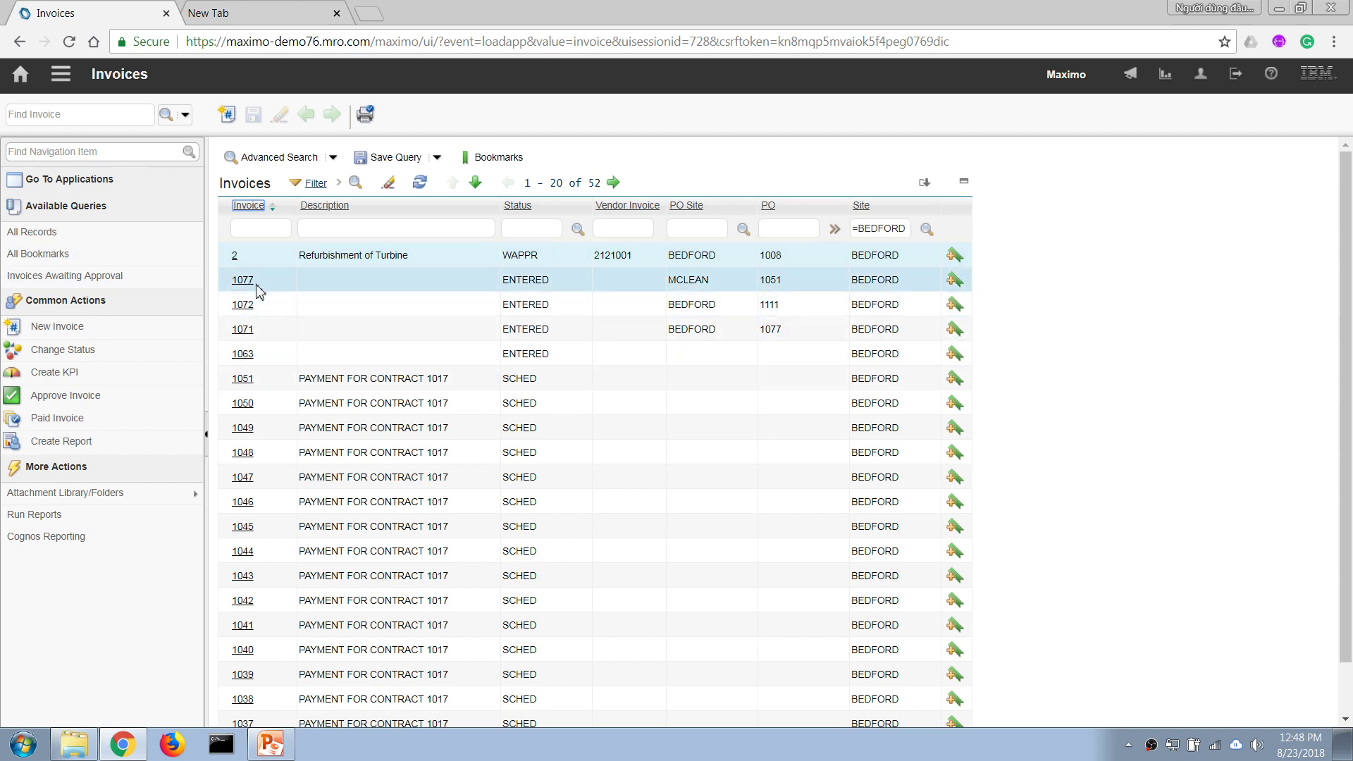
- Run an advanced search for invoices by the Purchase Tire order's PO number
left_click(264, 157)
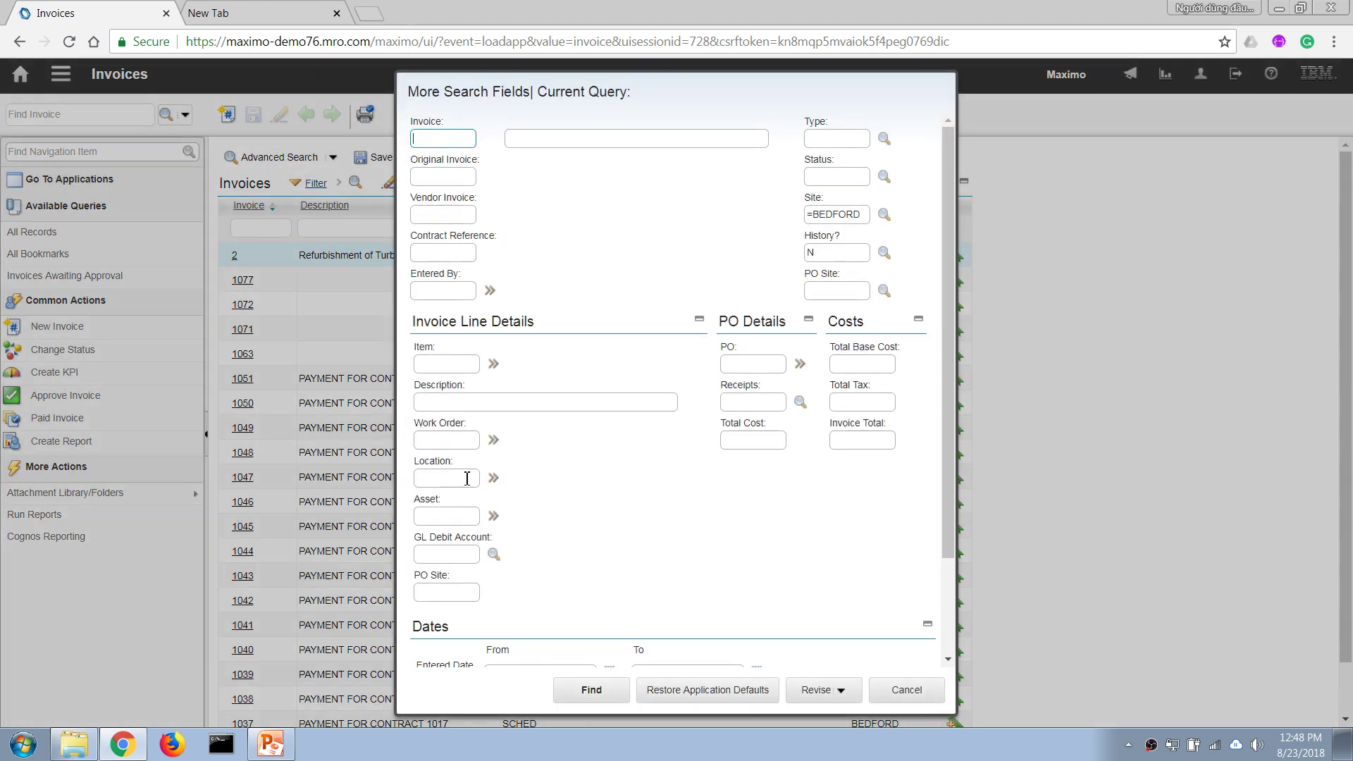
left_click(763, 369)
type("1139")
key("Tab")
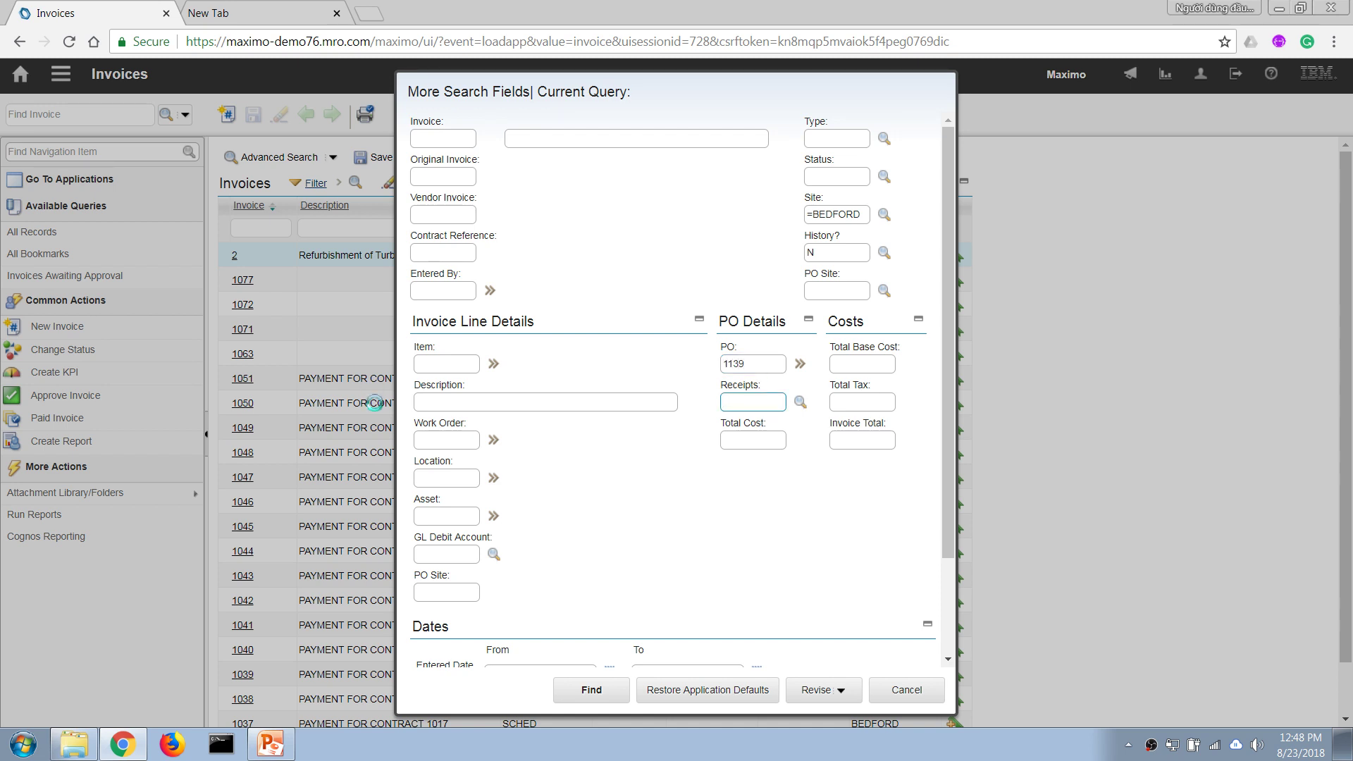
left_click(591, 690)
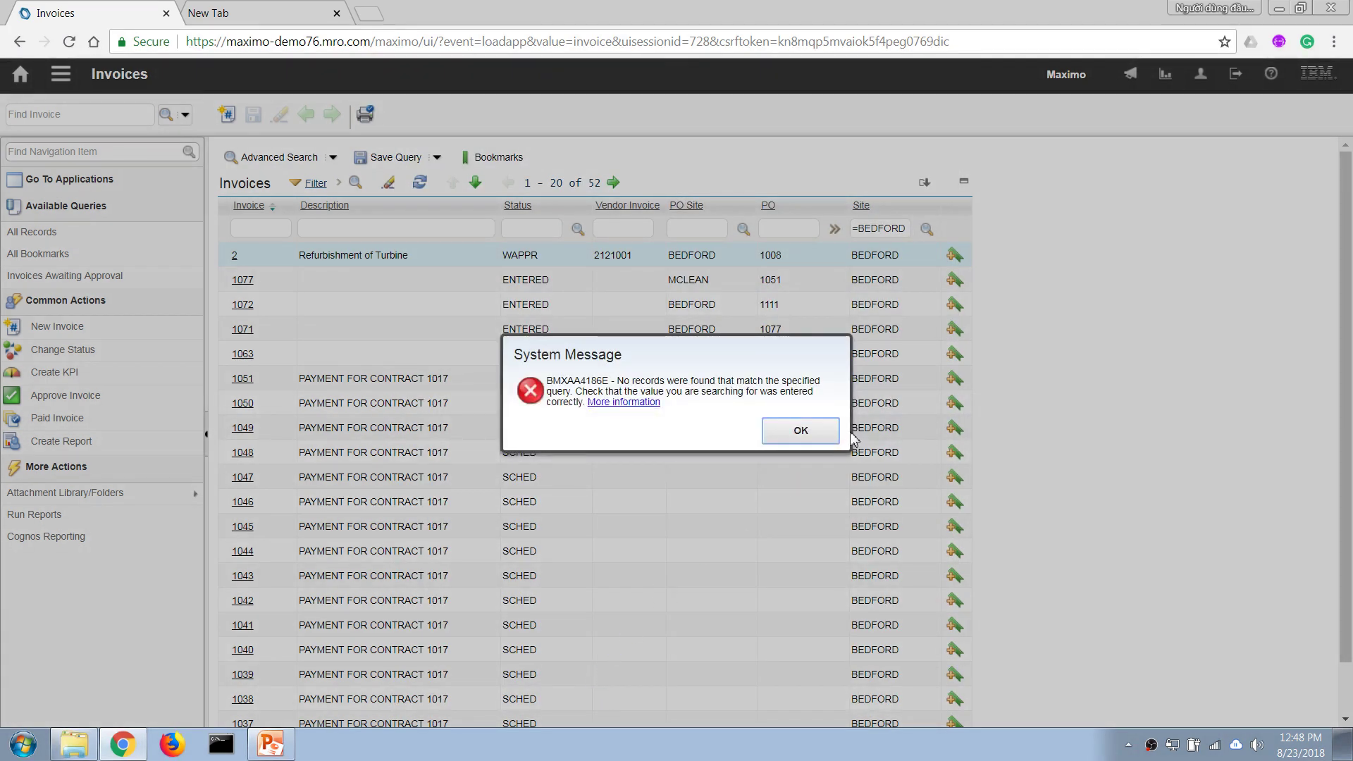
left_click(823, 437)
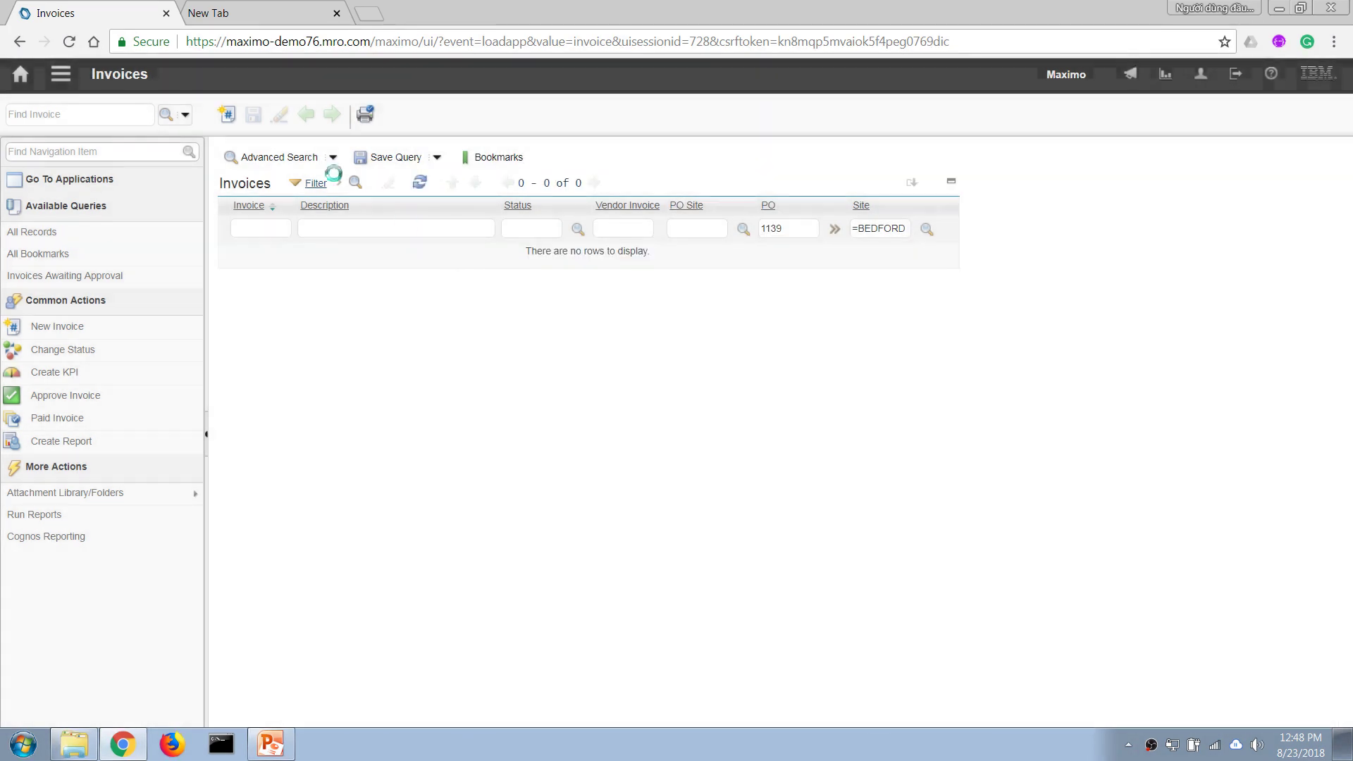
- Repeat the advanced search with the History restriction removed, and review the details and costs of the order's invoice
left_click(284, 157)
left_click(844, 254)
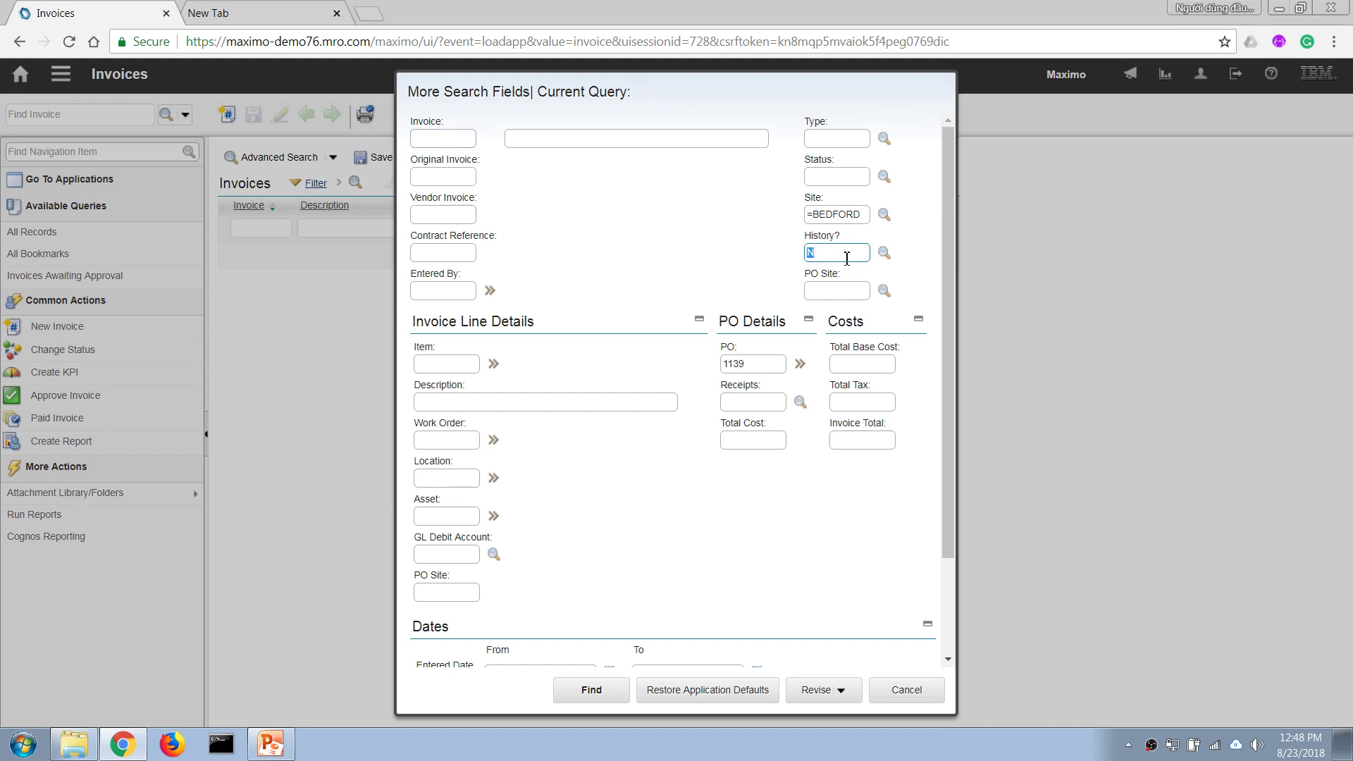
key("Tab")
left_click(588, 692)
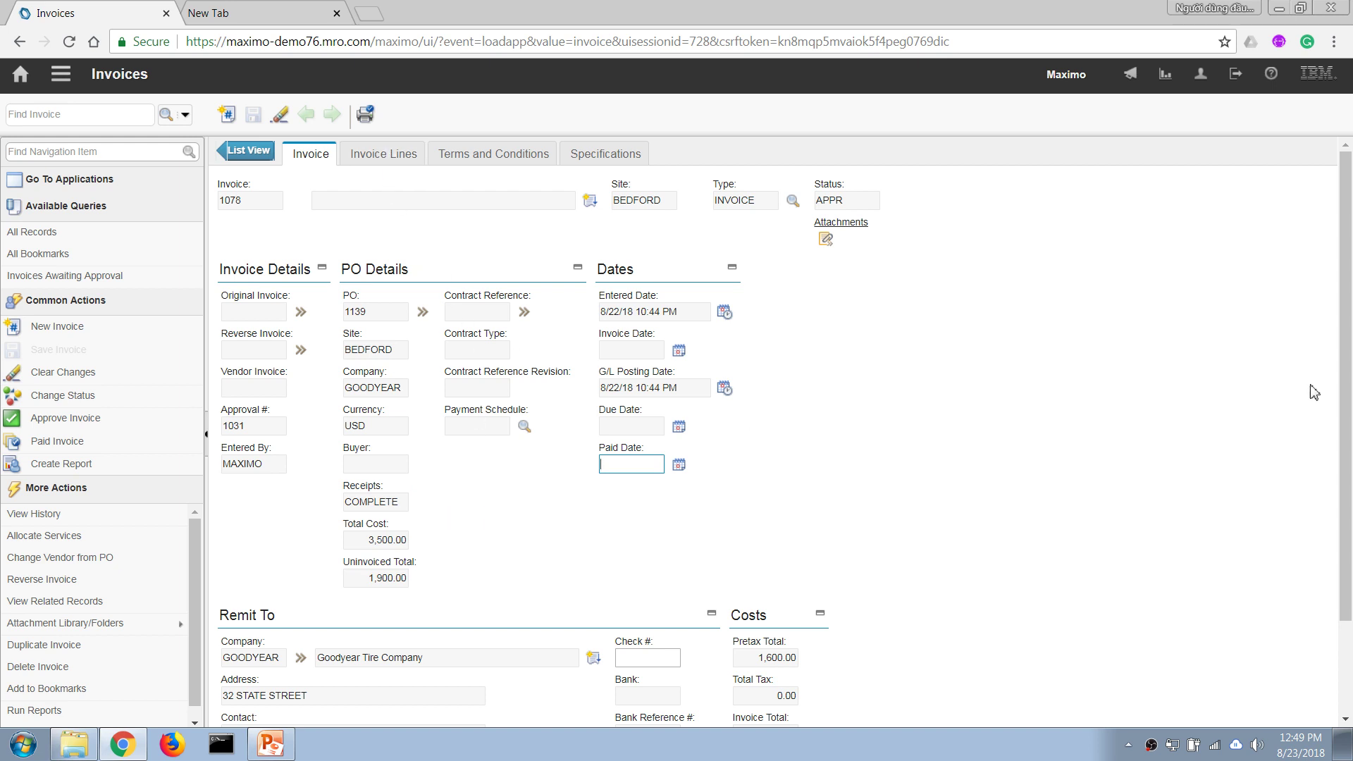
scroll(1317, 423, "down", 2)
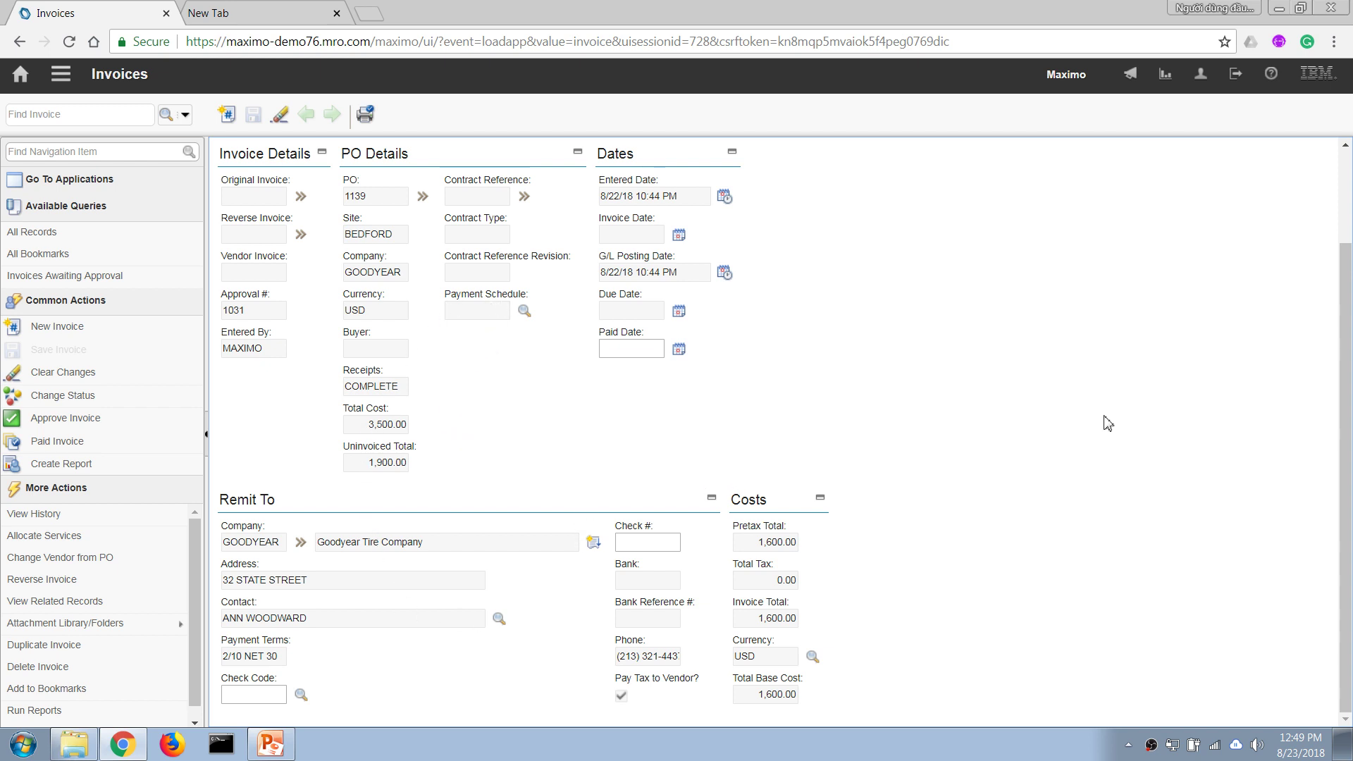
left_click(1346, 225)
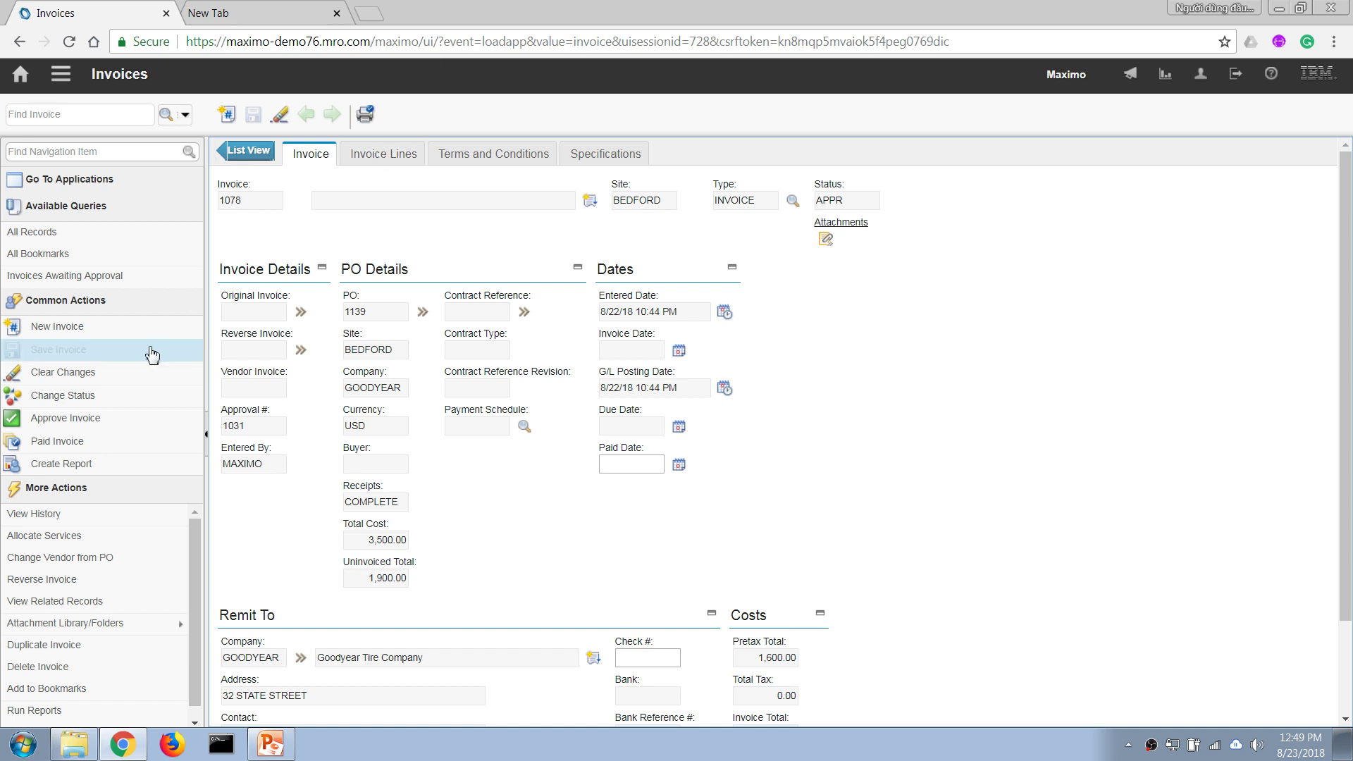
- Change the invoice's status to Paid, leaving the Close PO option off
left_click(71, 401)
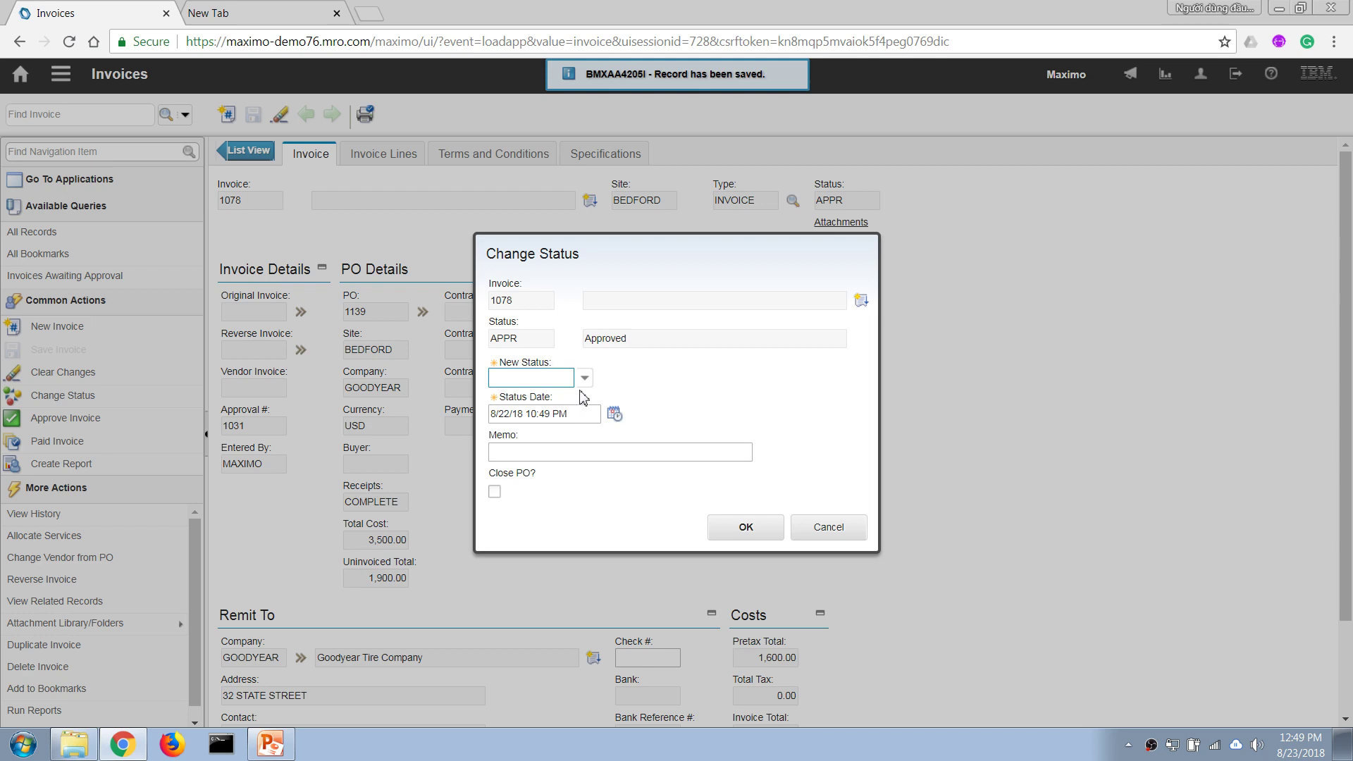
left_click(585, 378)
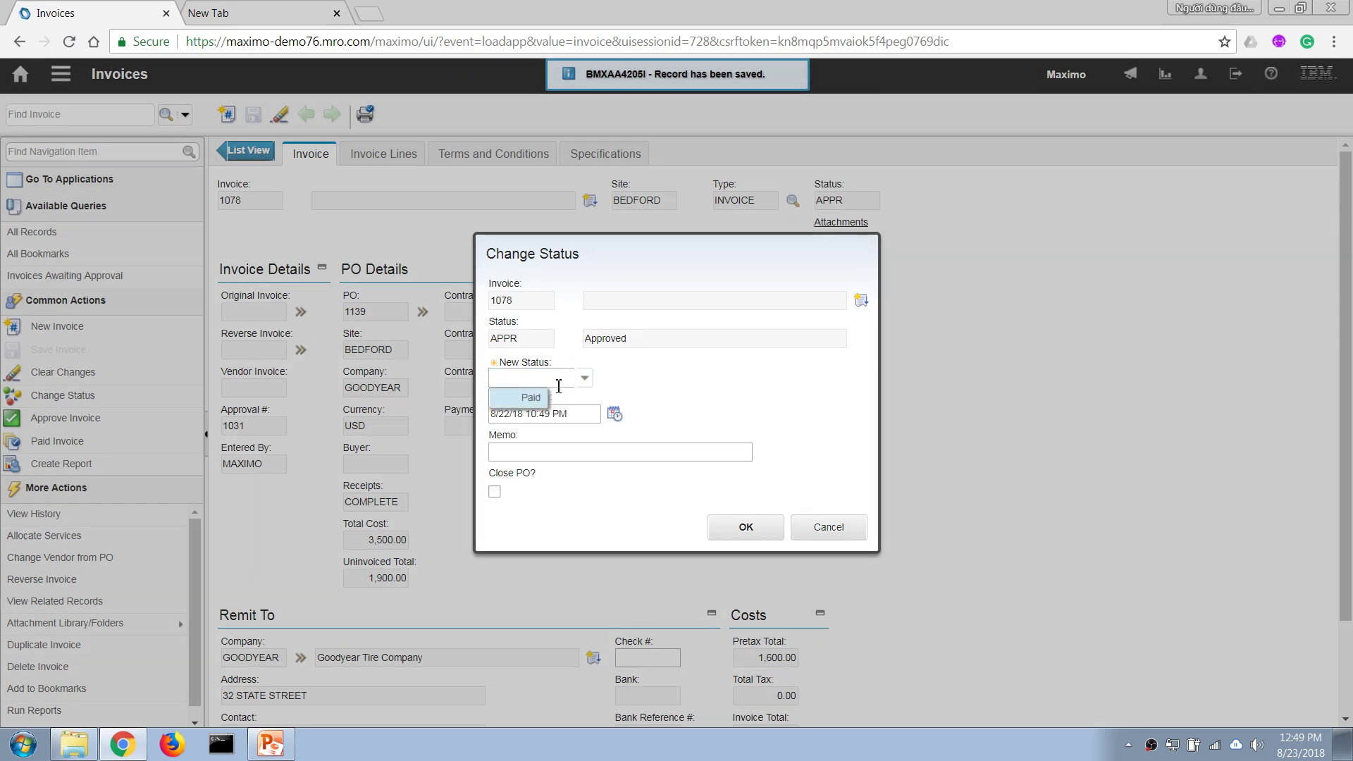
left_click(531, 405)
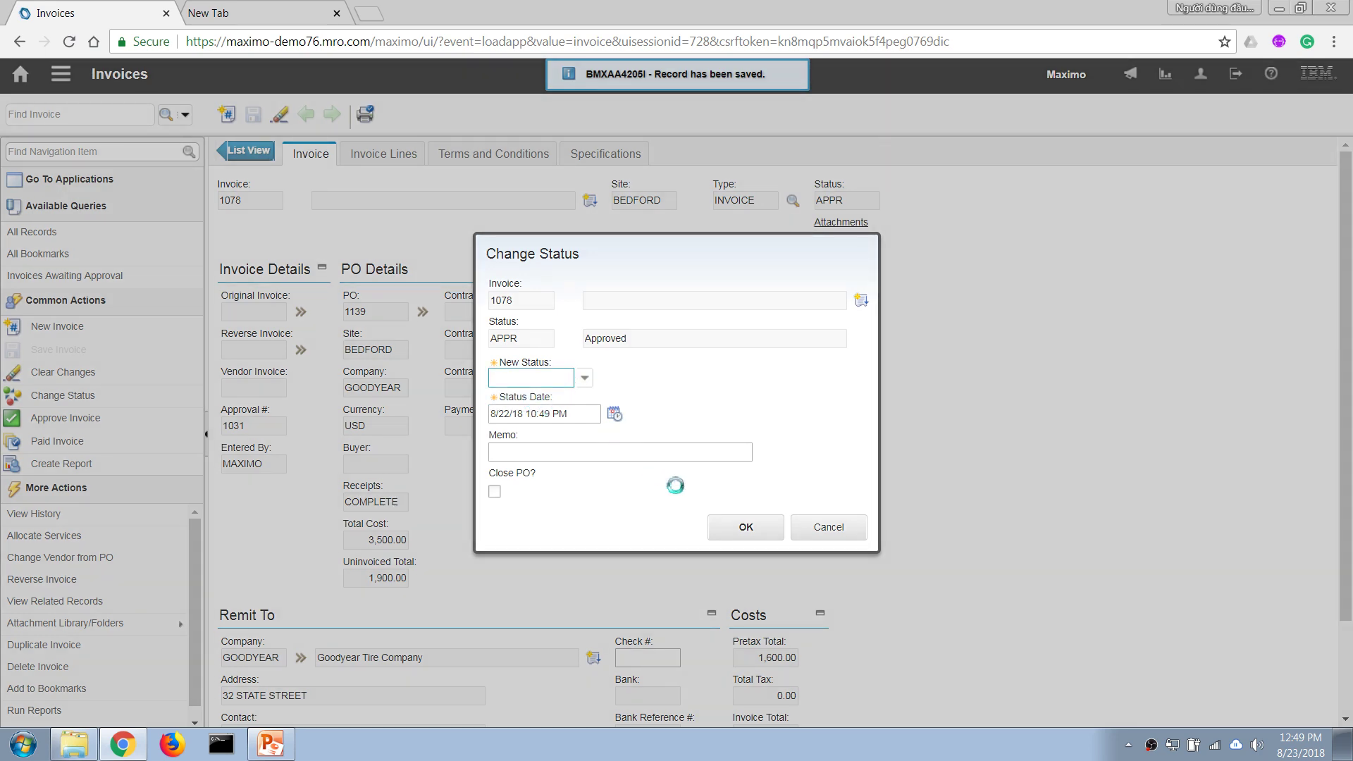
left_click(734, 536)
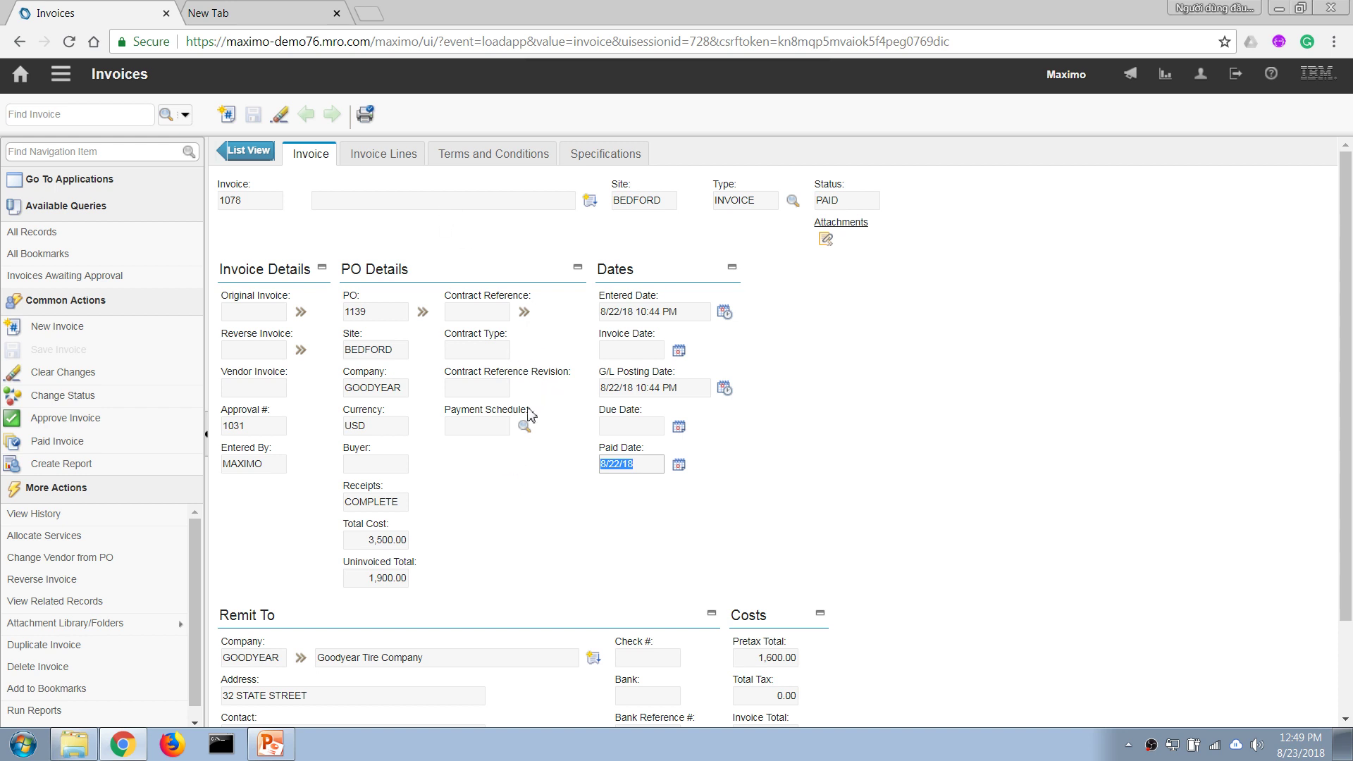
- Reopen the paid invoice from the invoice list and check its status and PO details
left_click(250, 153)
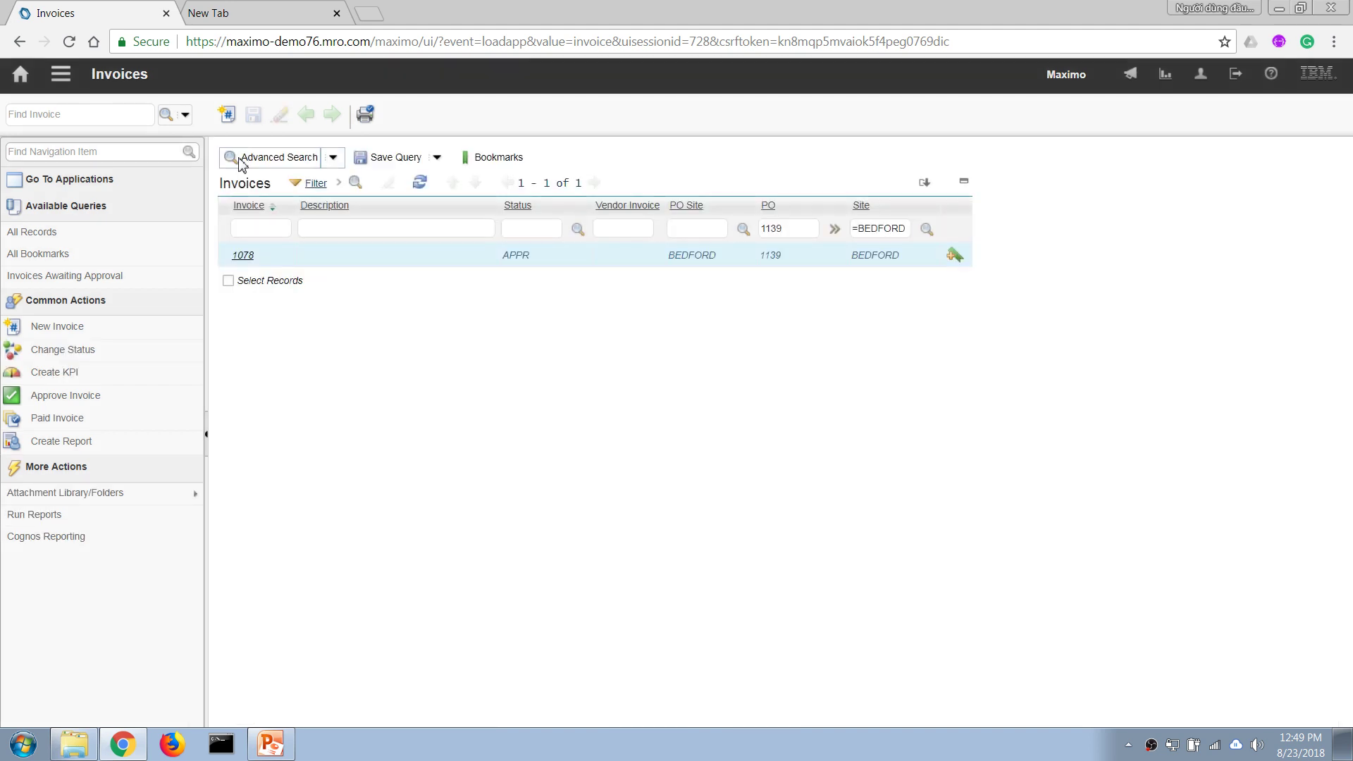
left_click(243, 256)
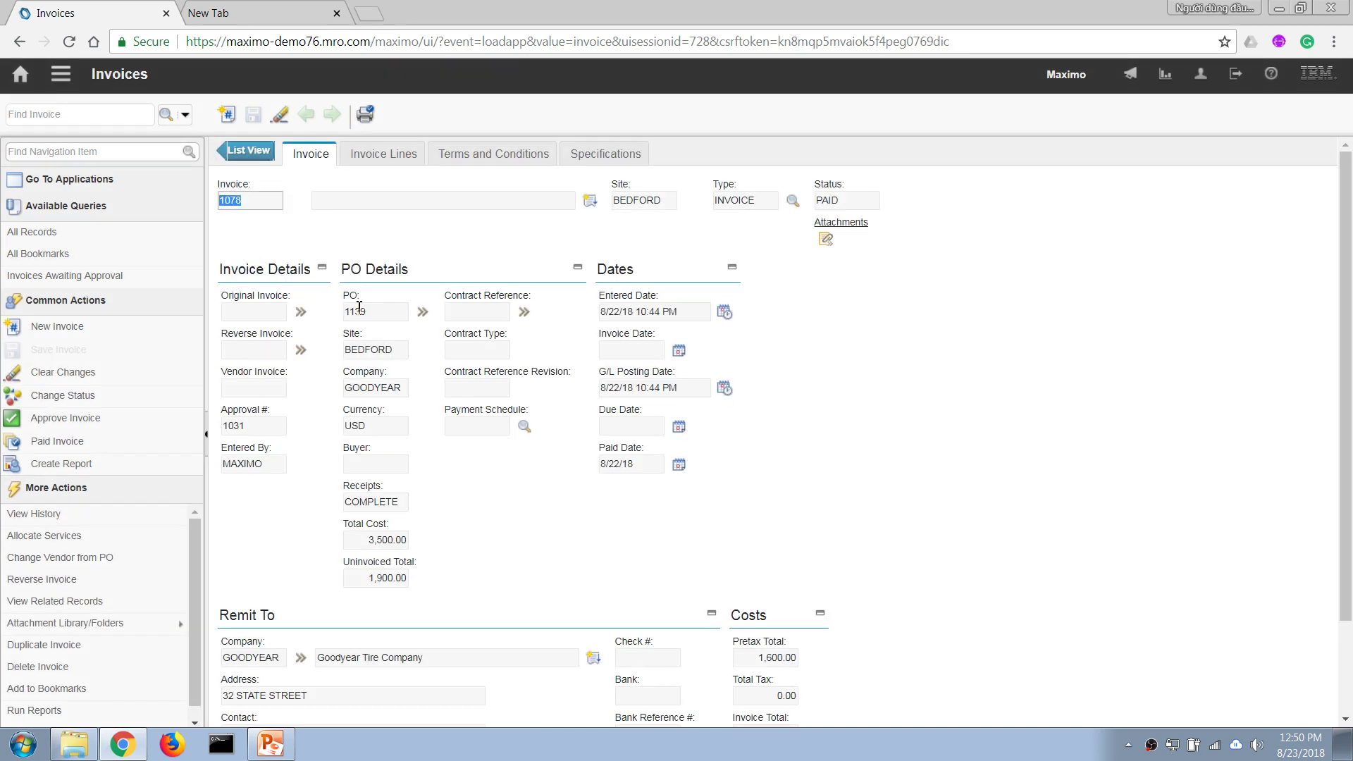
left_click(422, 312)
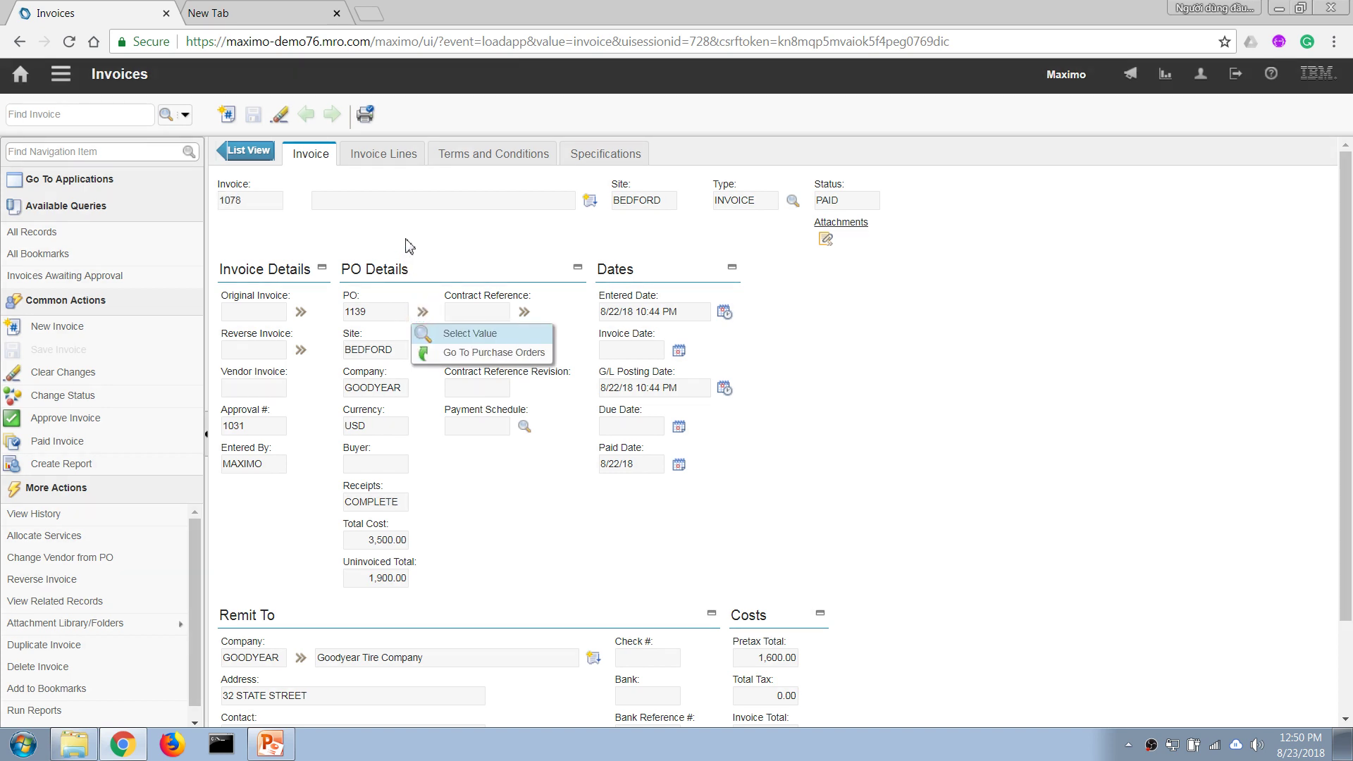
key("Escape")
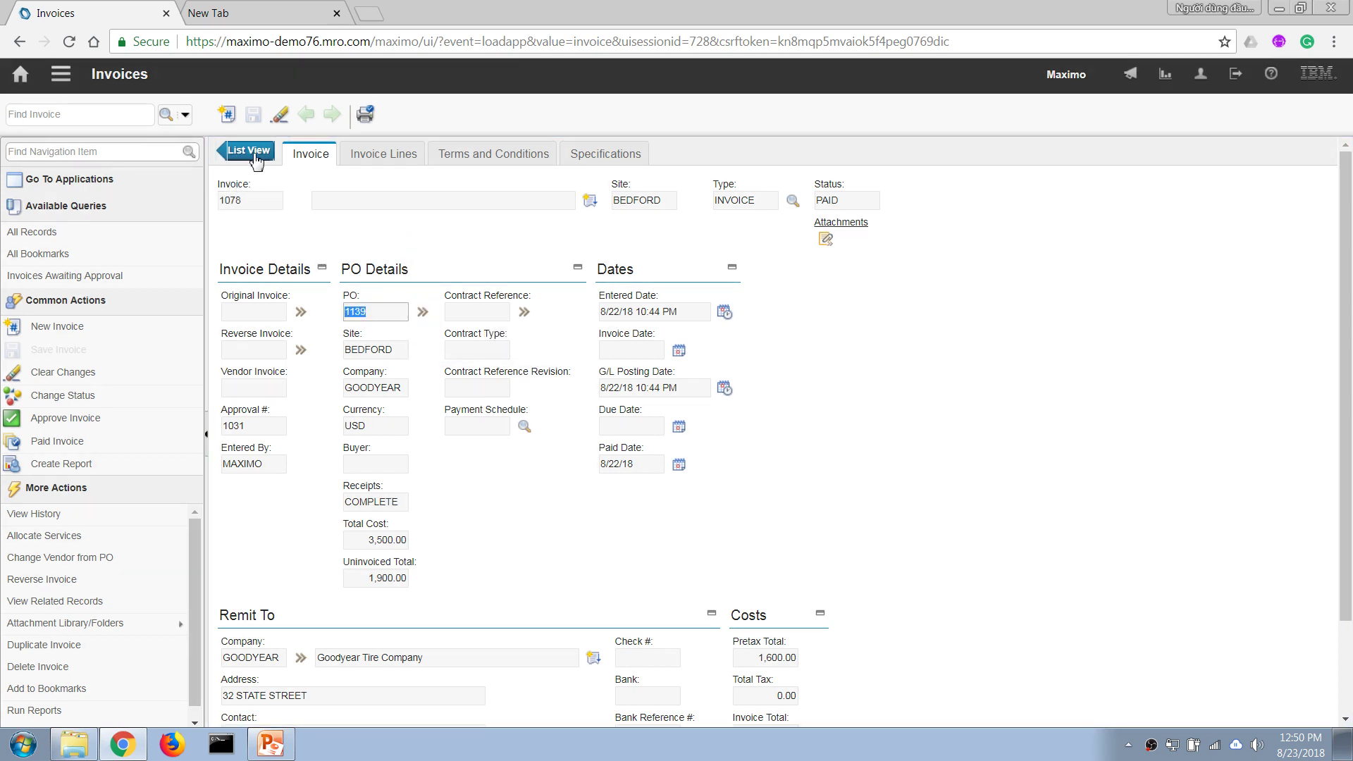
- Create a new invoice and enter the Purchase Tire order's PO number on it
left_click(226, 114)
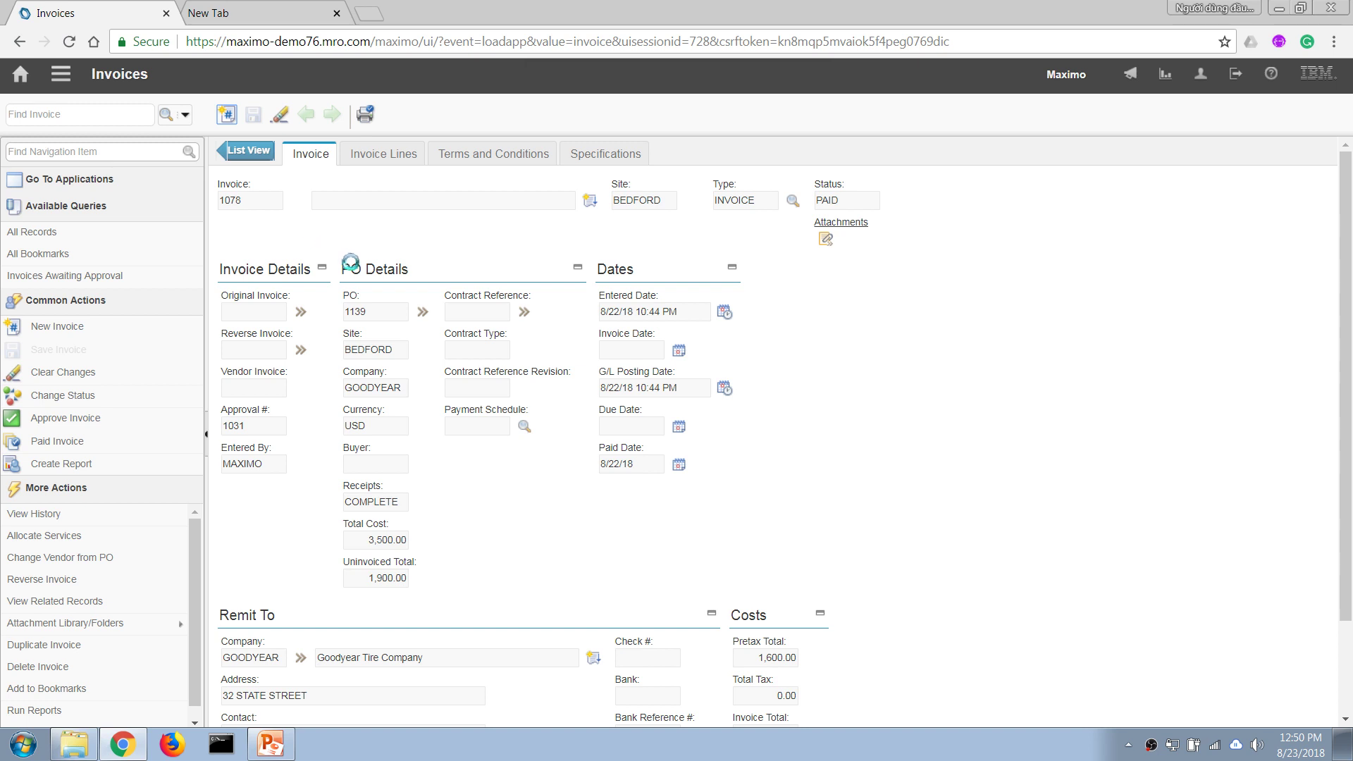
left_click(380, 312)
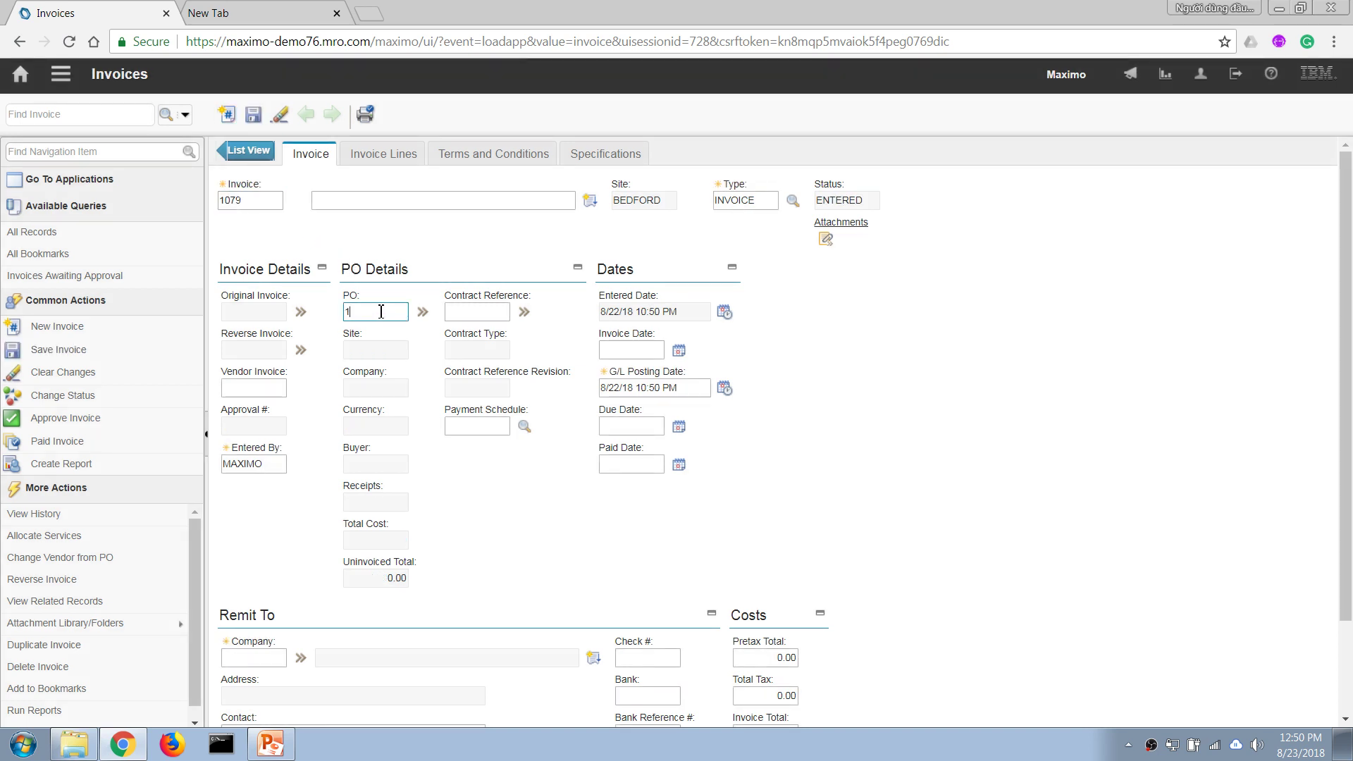
type("1139")
key("Tab")
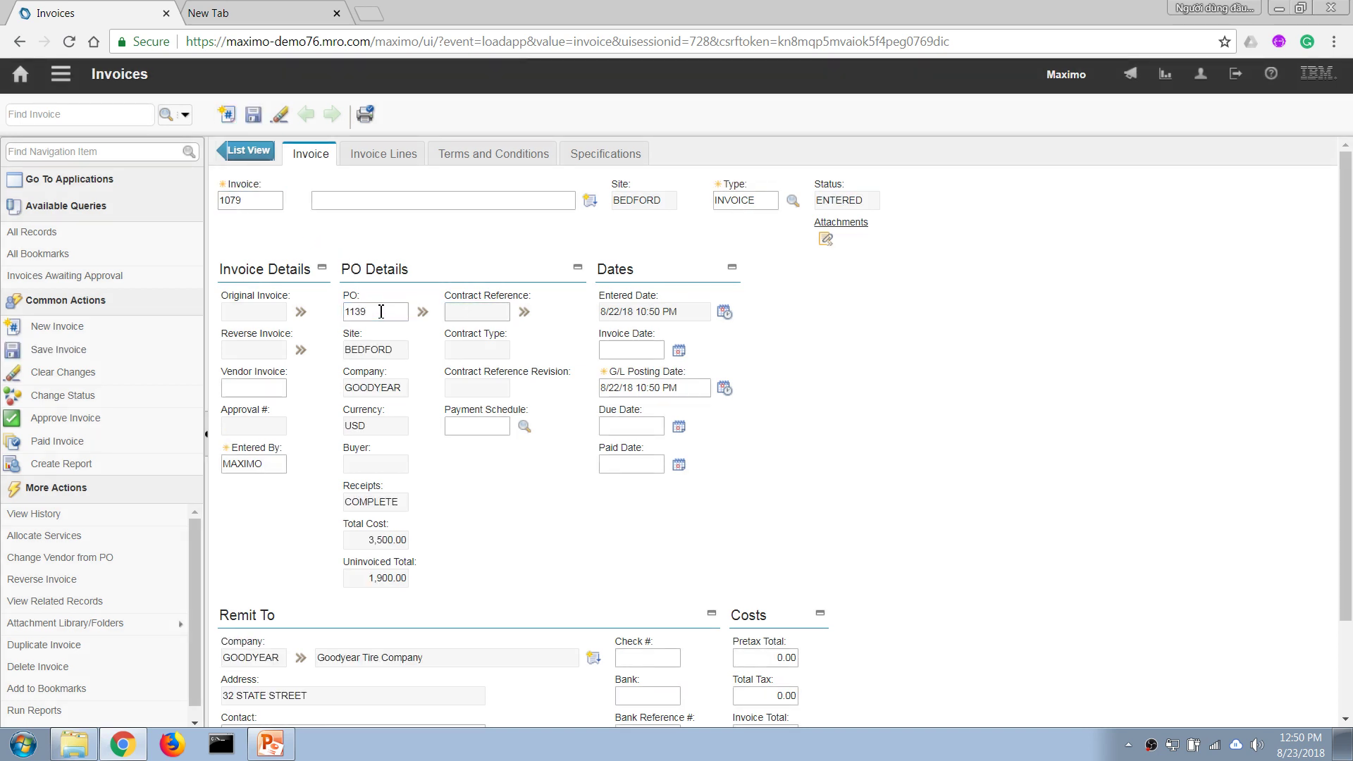
- Copy the order's Wheel, Truck PO line into the new invoice's lines
left_click(384, 154)
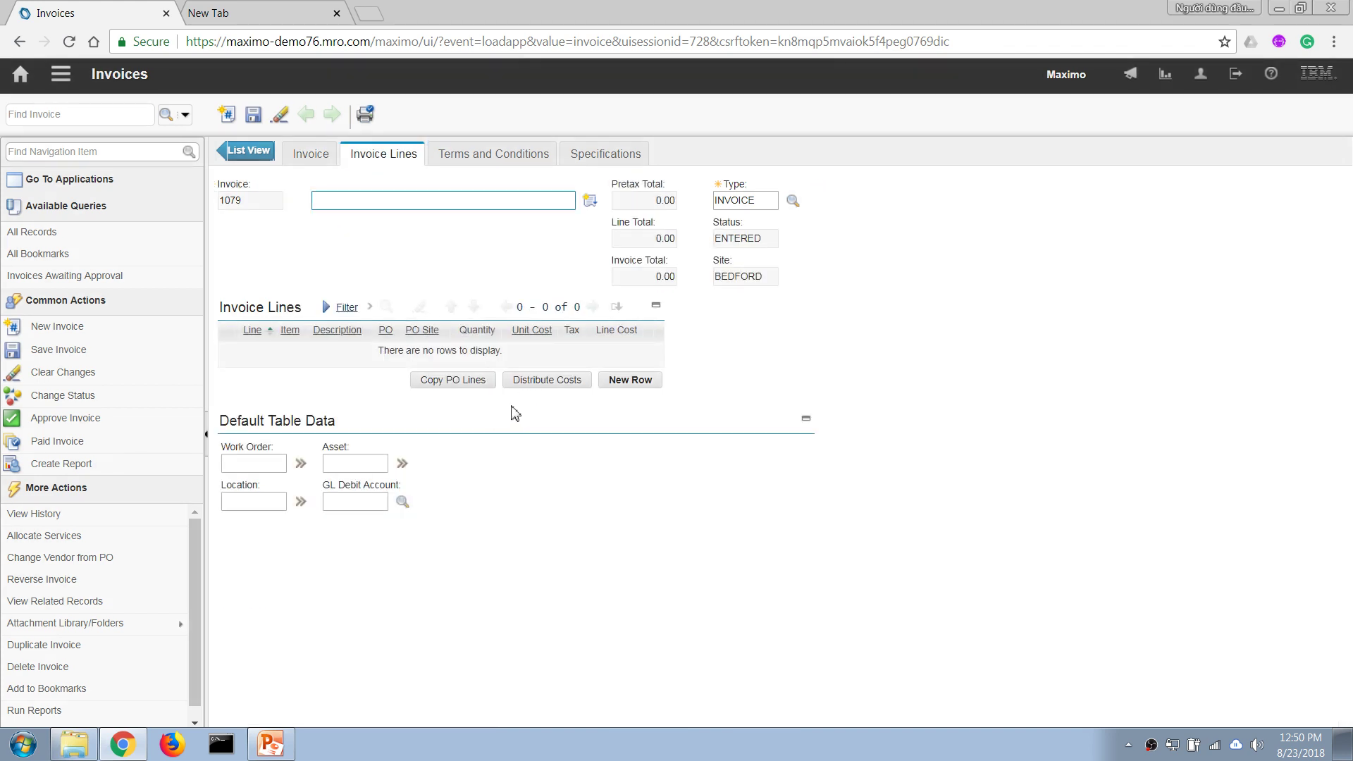
left_click(467, 381)
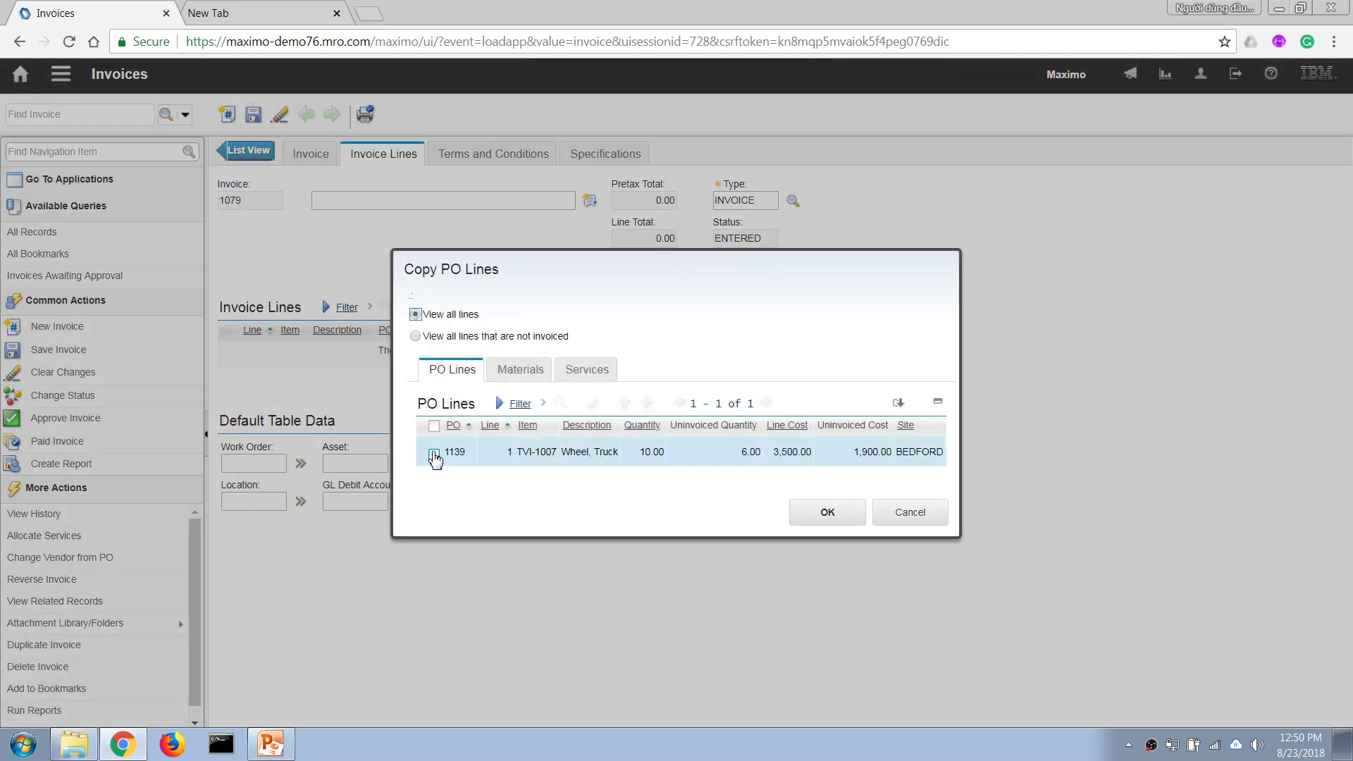
left_click(434, 455)
left_click(818, 513)
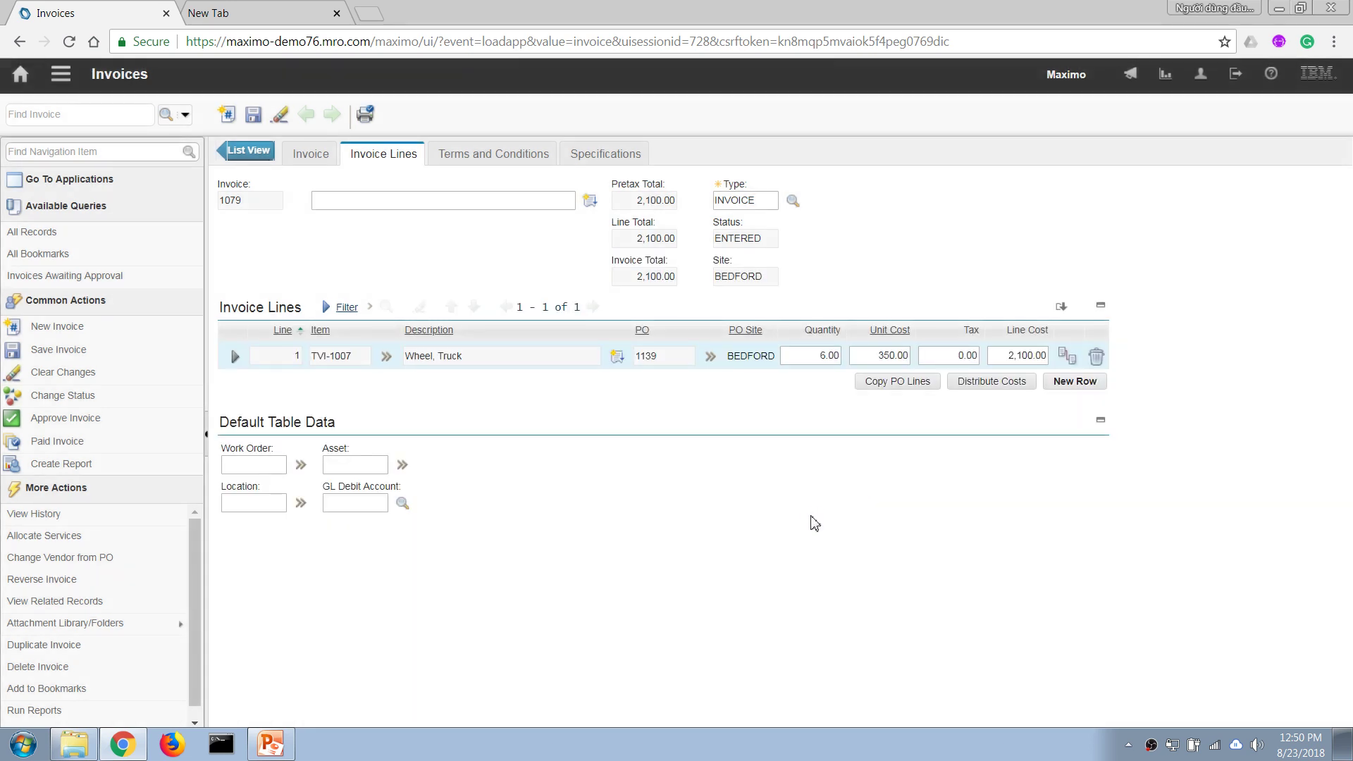
- Save the new invoice and approve it
left_click(253, 114)
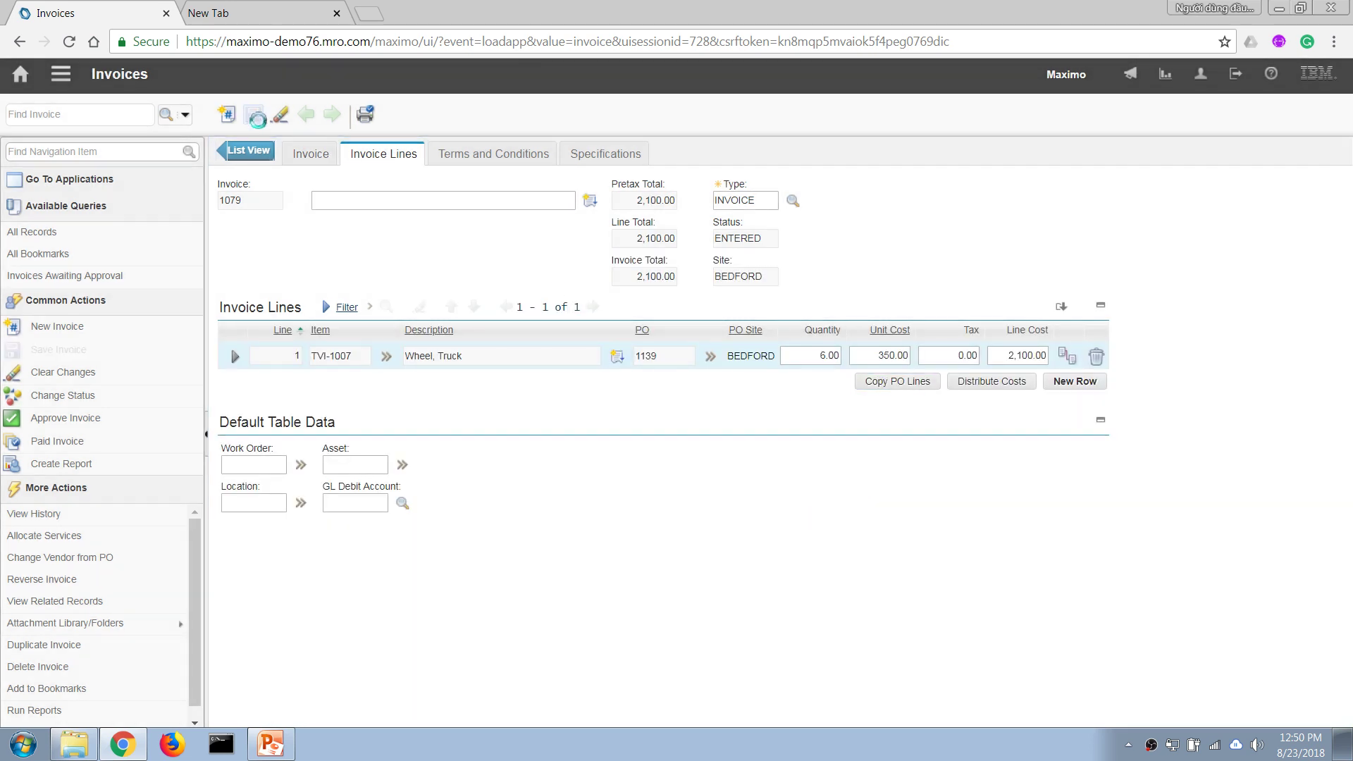
left_click(74, 419)
left_click(744, 529)
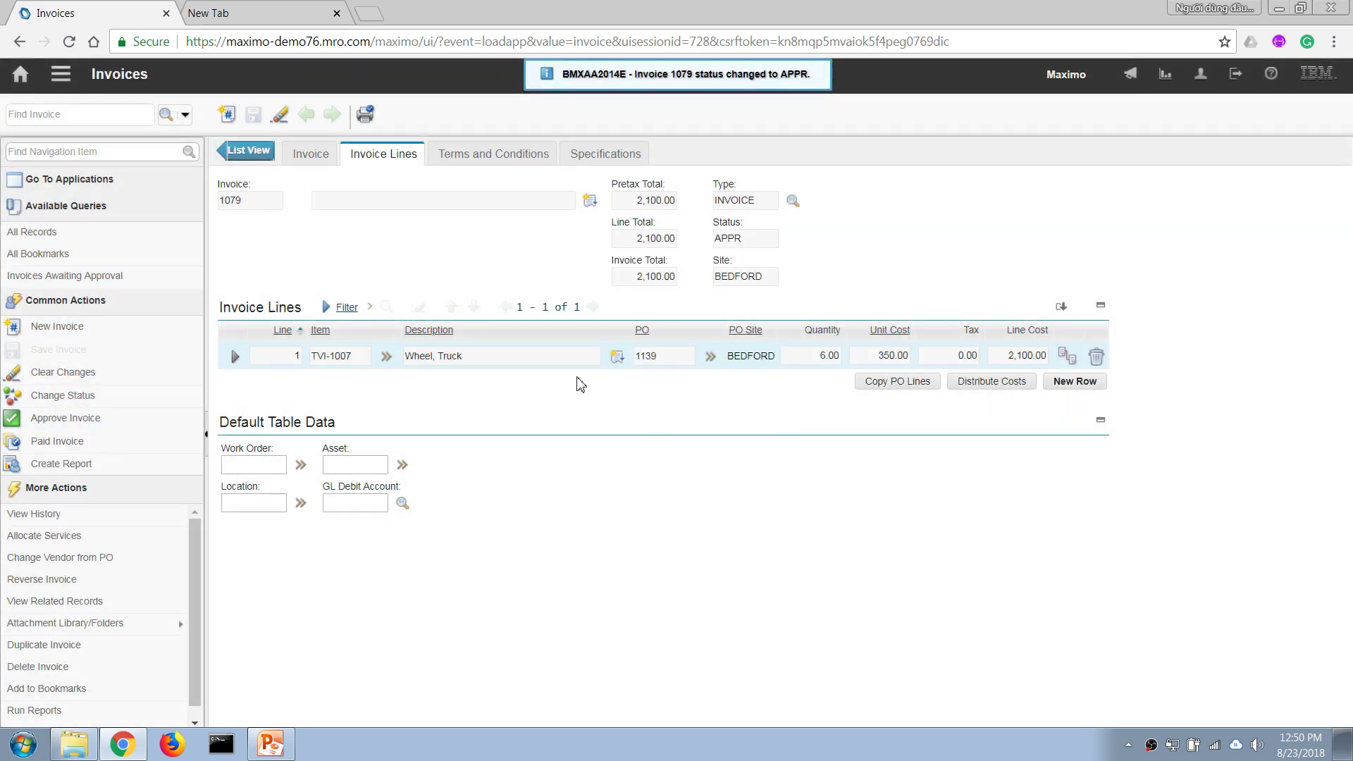
- Leave the invoice, find the Purchase Tire order by its PO number in the Purchase Orders application, and open it
left_click(243, 151)
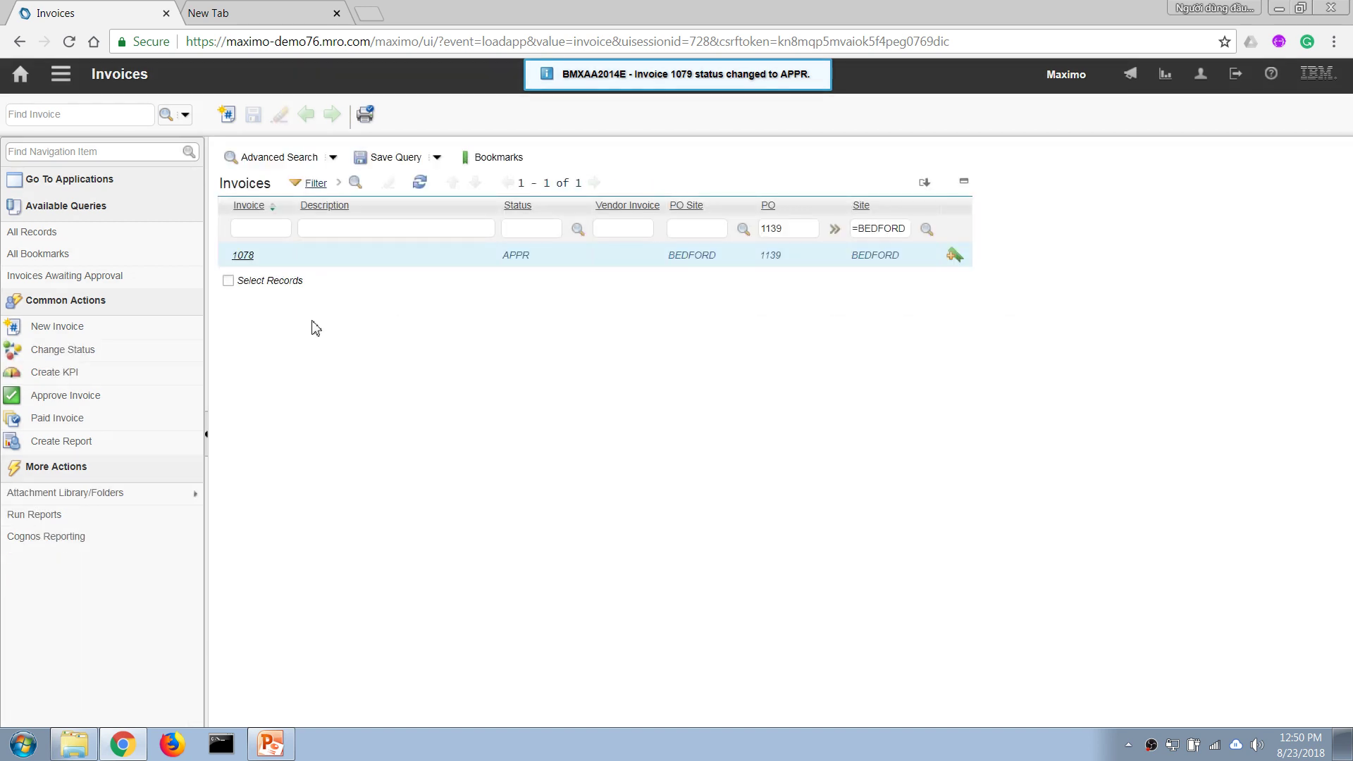
left_click(61, 77)
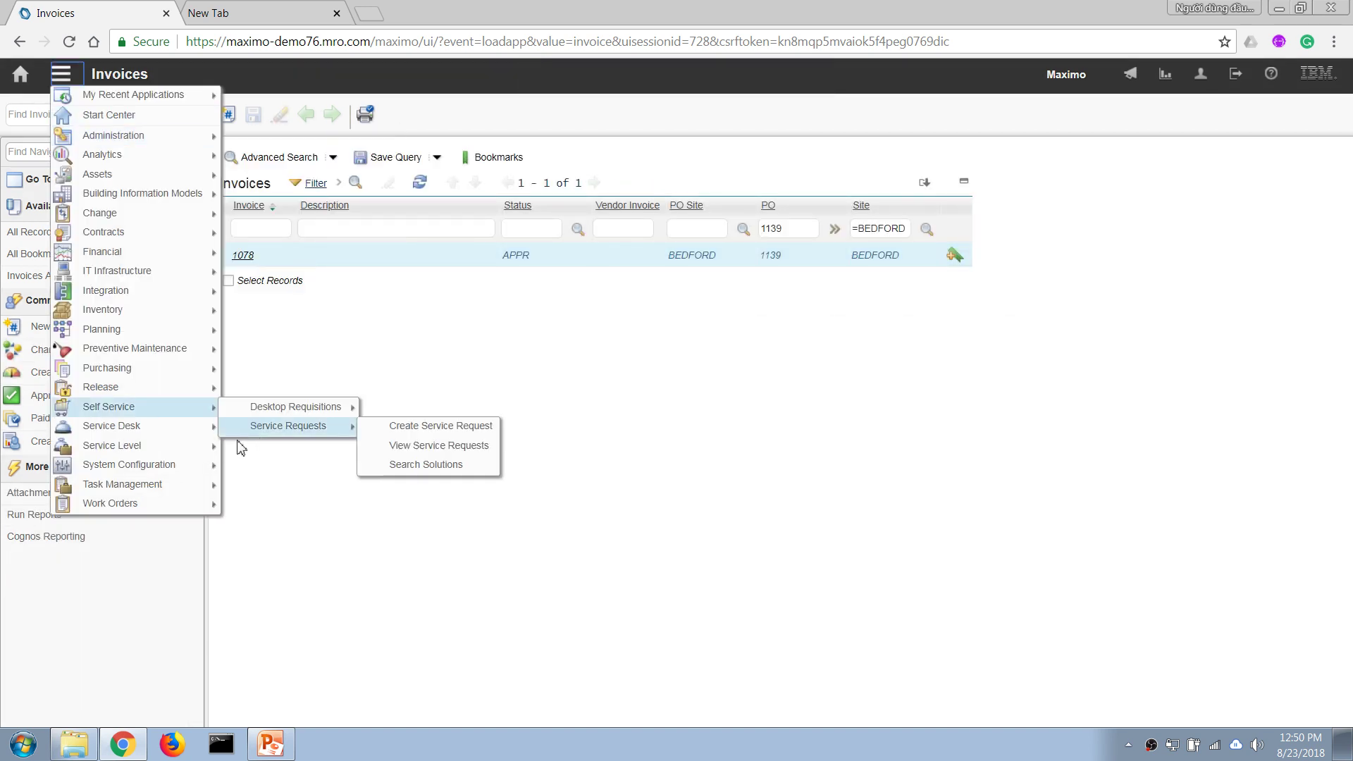
mouse_move(168, 377)
left_click(303, 388)
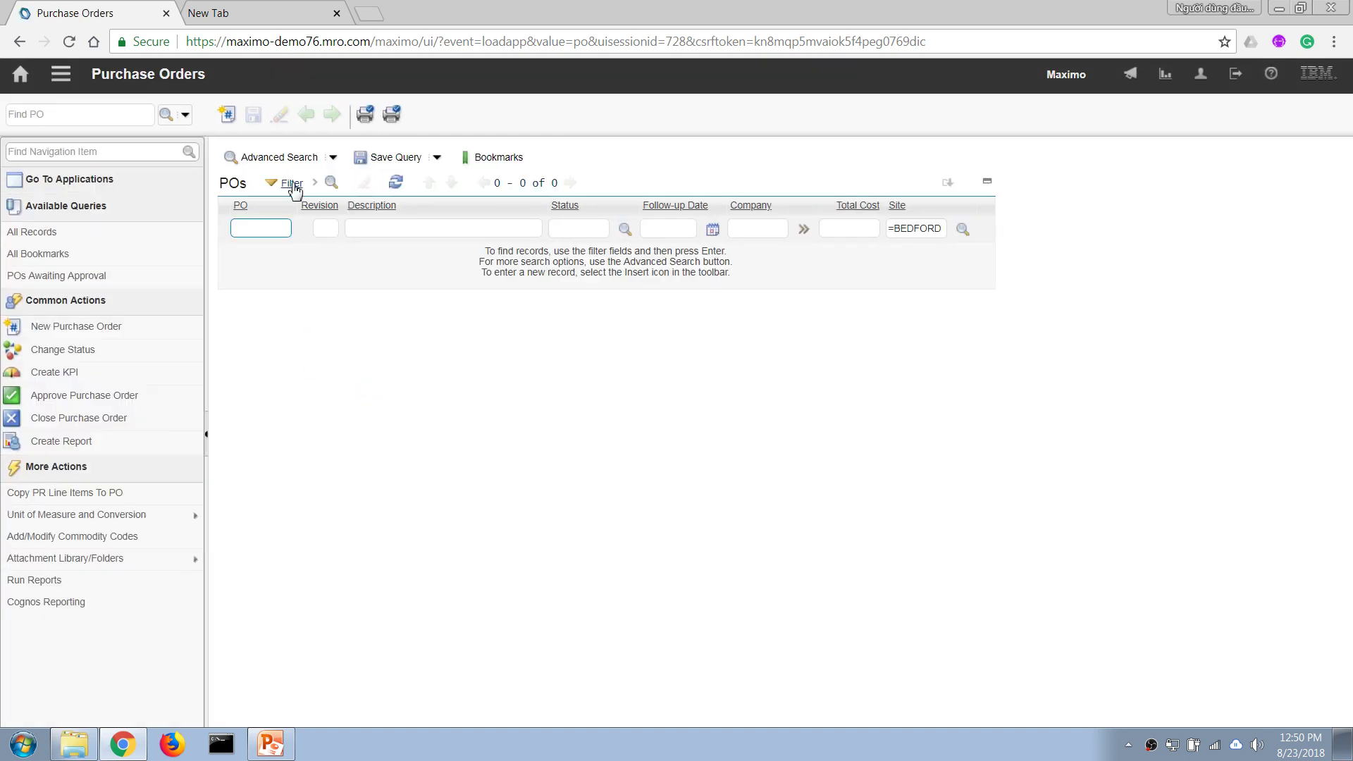
key("Return")
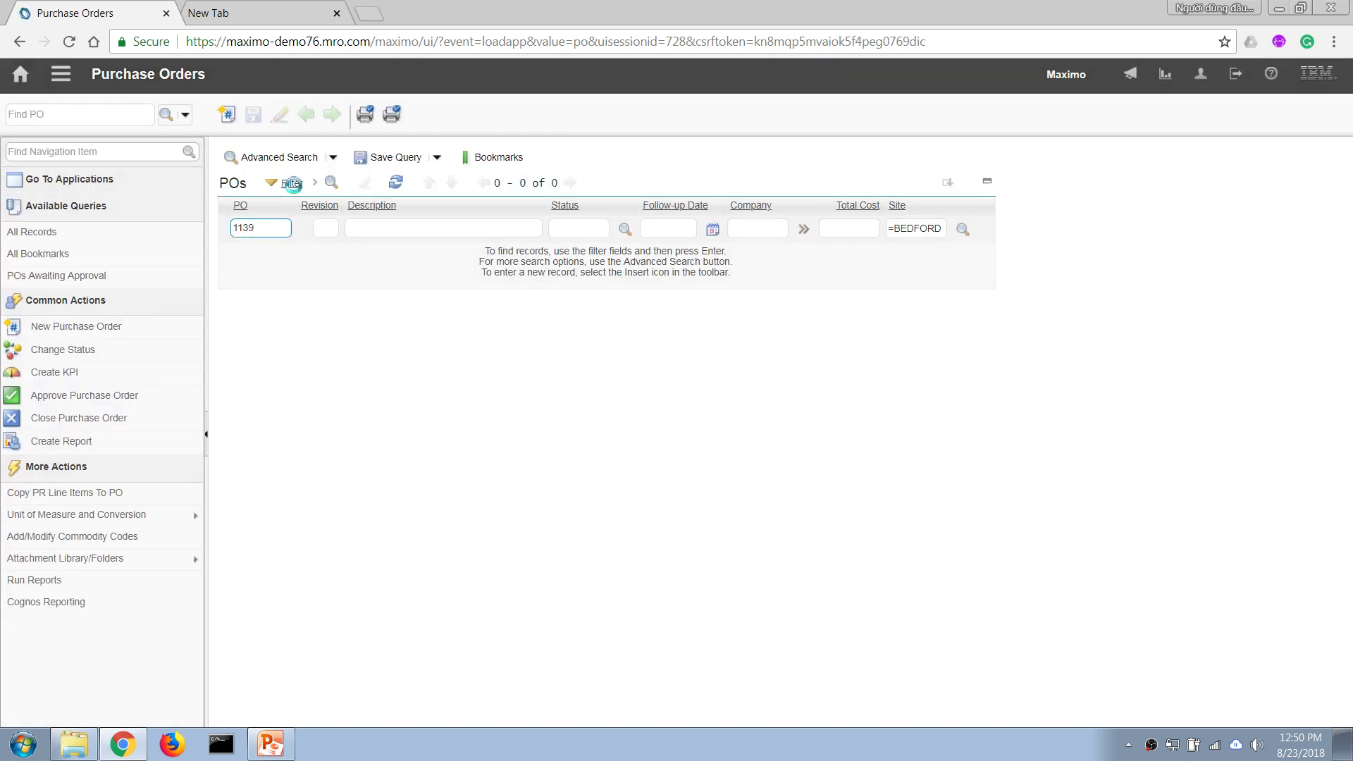
left_click(243, 256)
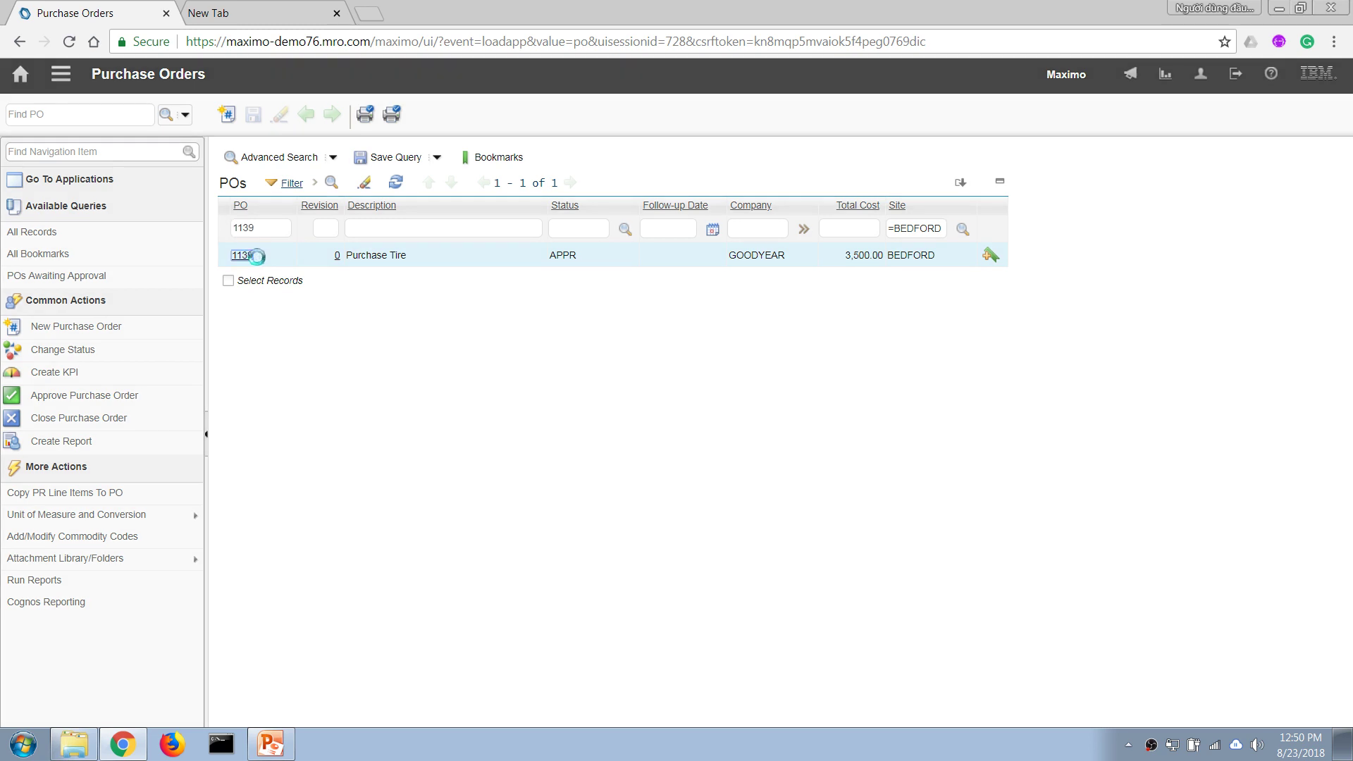
- Expand the order's Wheel, Truck line and examine its quantity, costs and receipt details
left_click(365, 162)
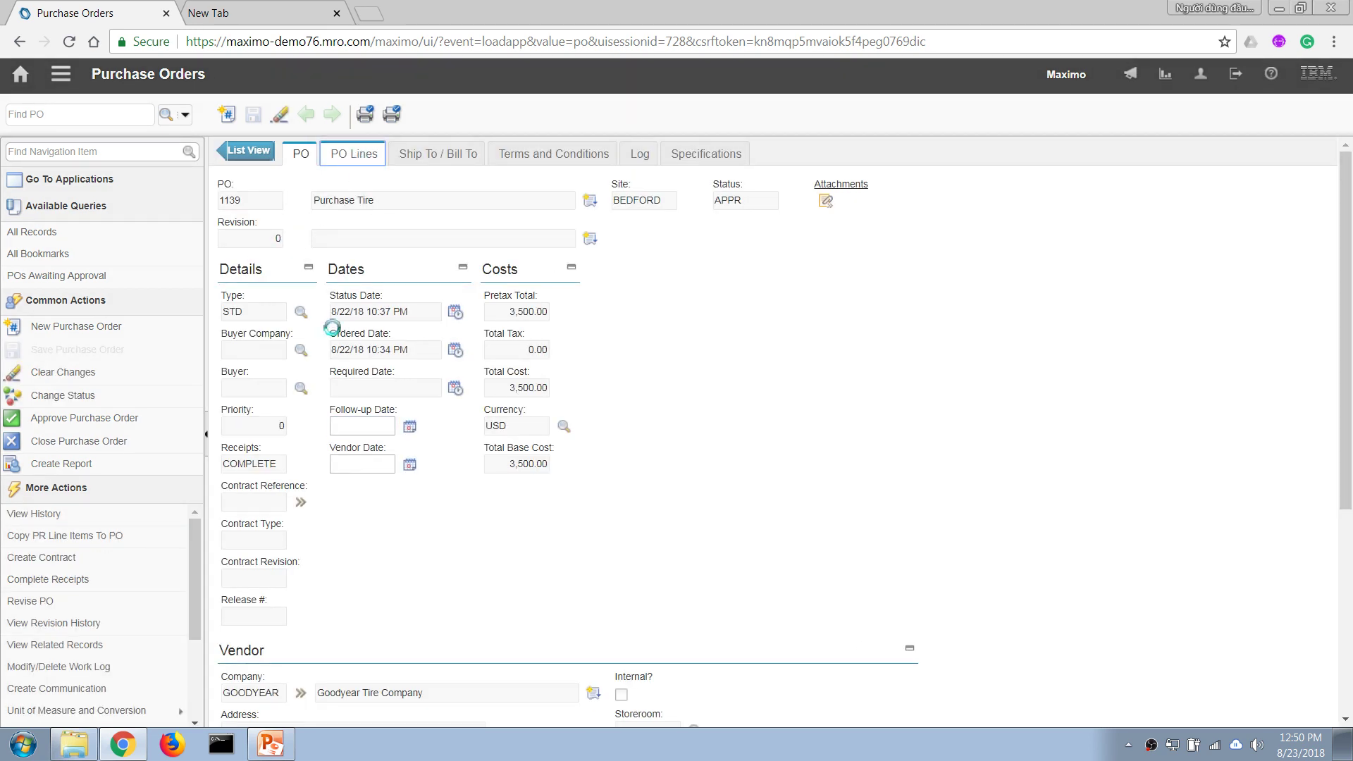
left_click(236, 320)
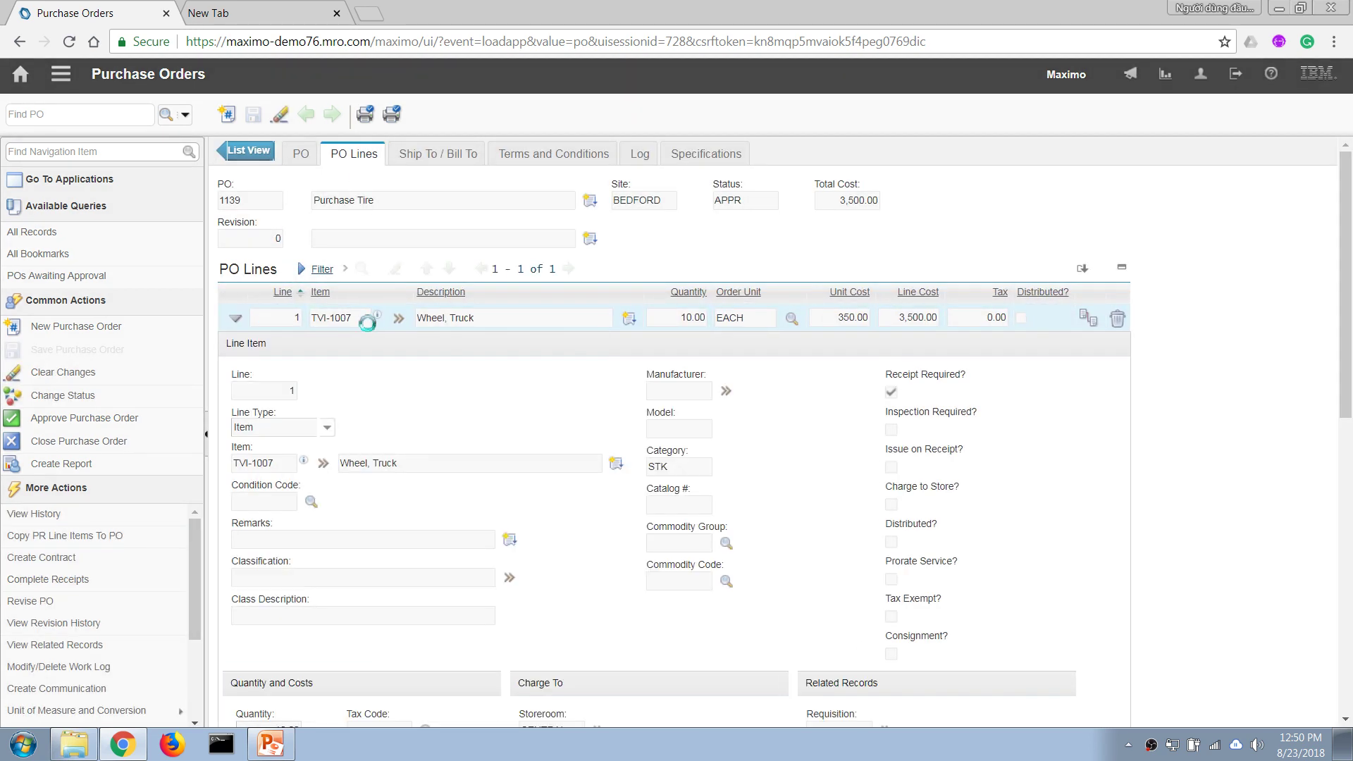
scroll(1318, 505, "down", 4)
scroll(1317, 505, "down", 3)
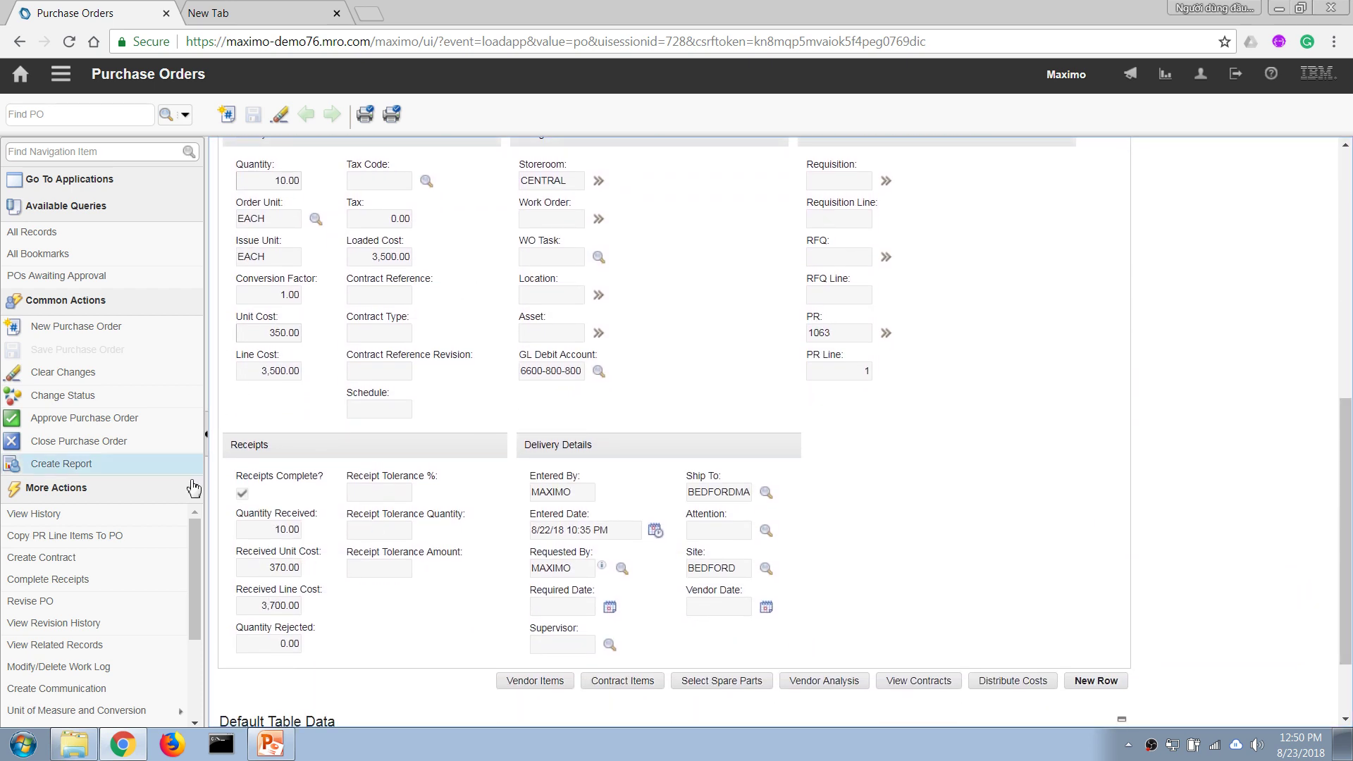
- Review the order's related records, covering PRs, material receipts, invoices, invoice transactions and contract references
left_click(92, 645)
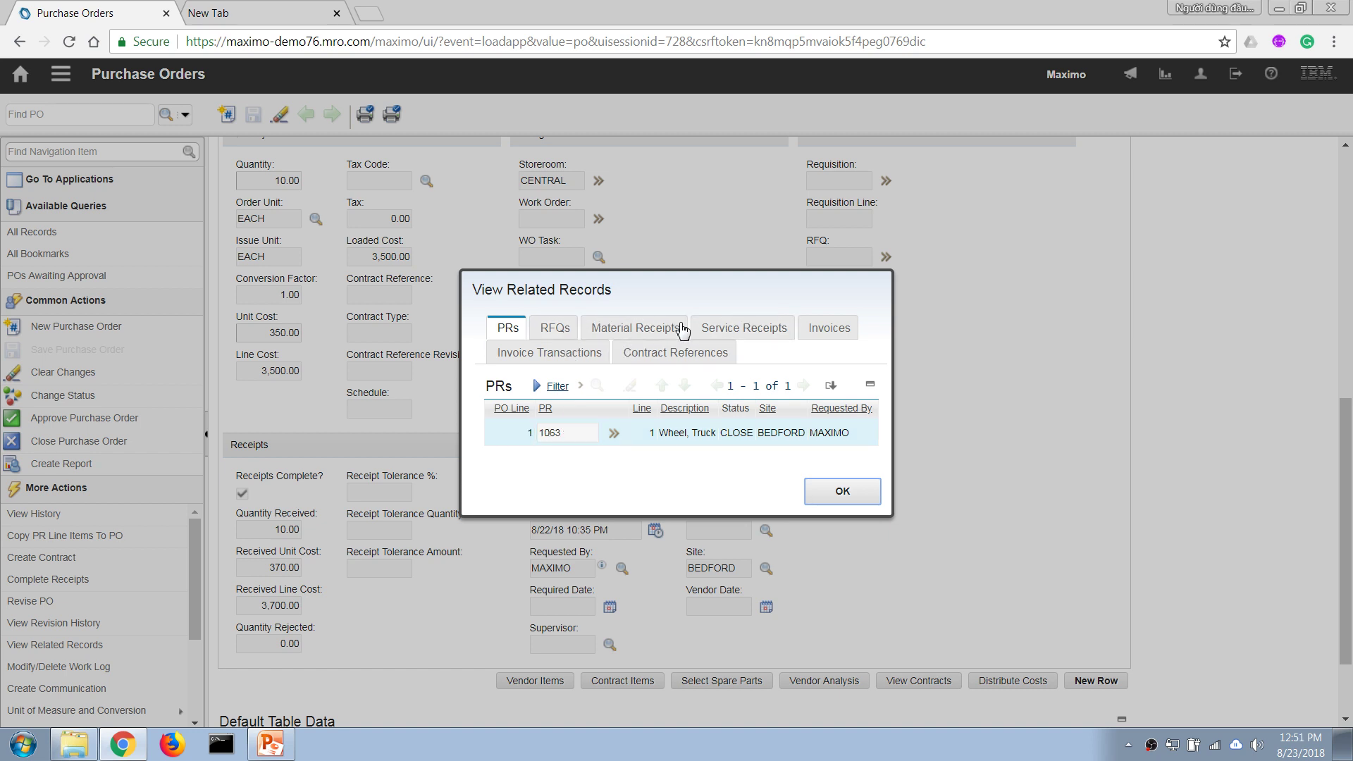
left_click(650, 328)
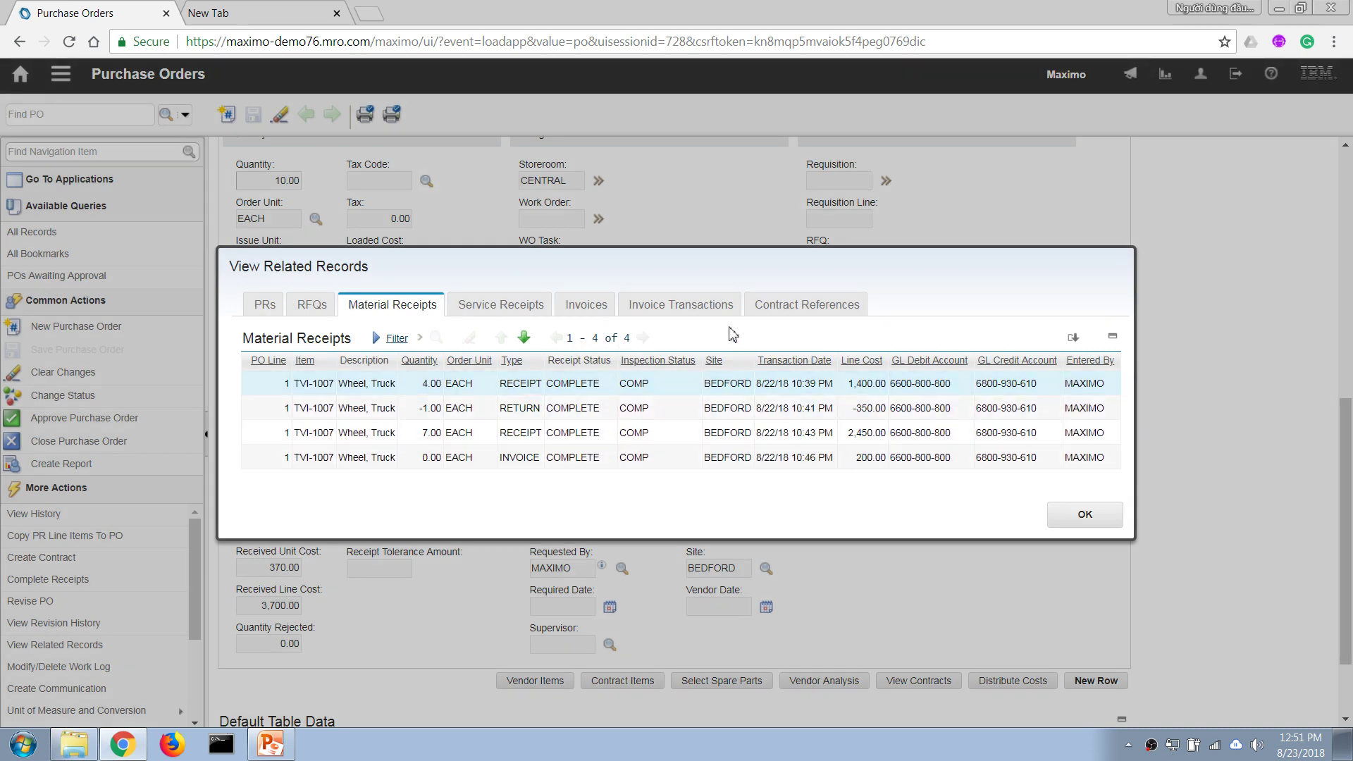
left_click(572, 307)
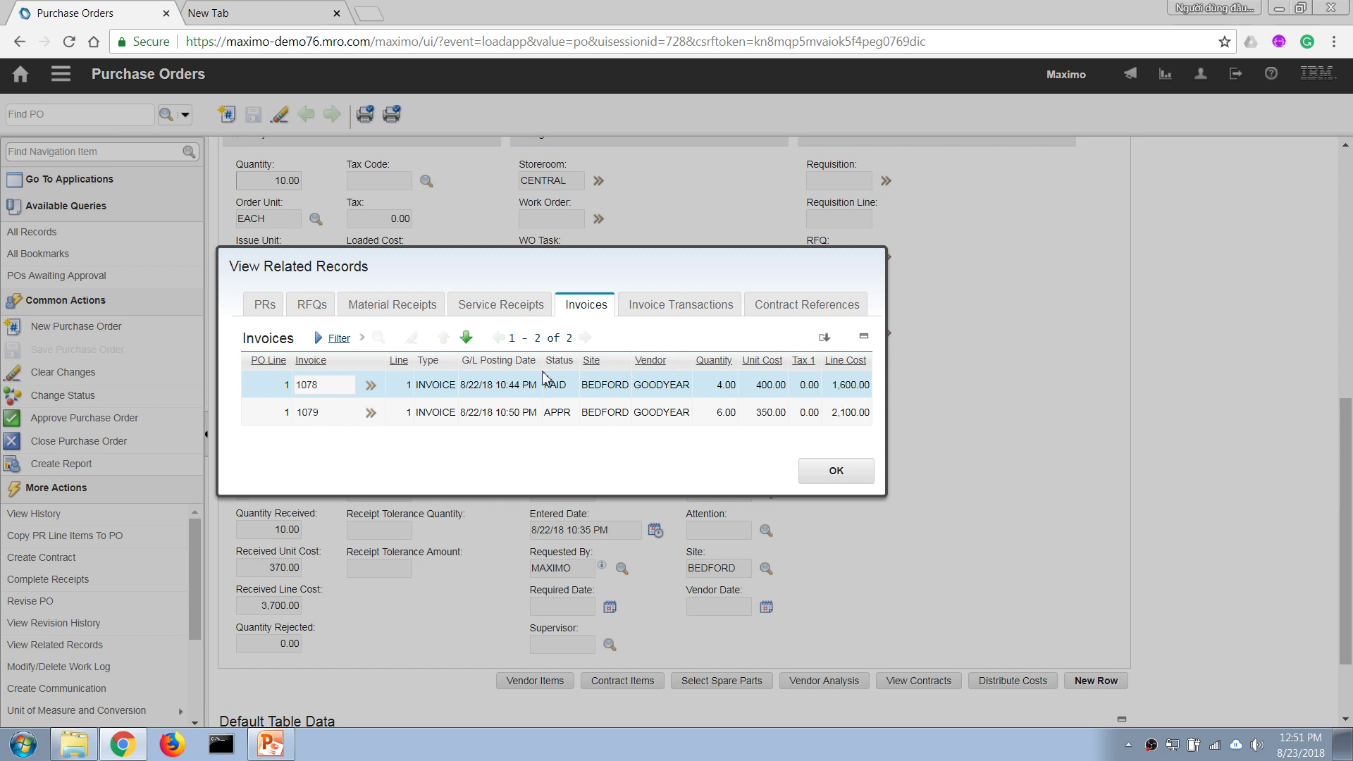
left_click(669, 311)
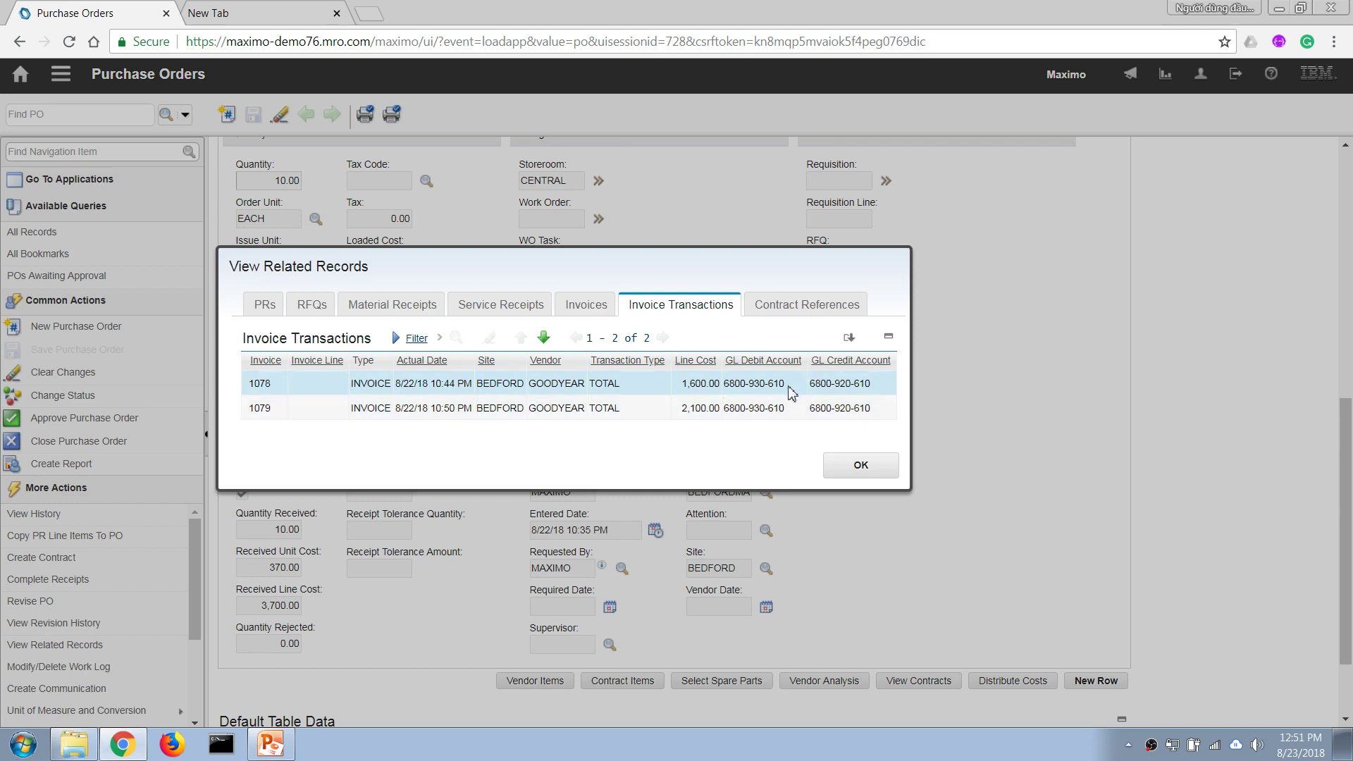
left_click(805, 304)
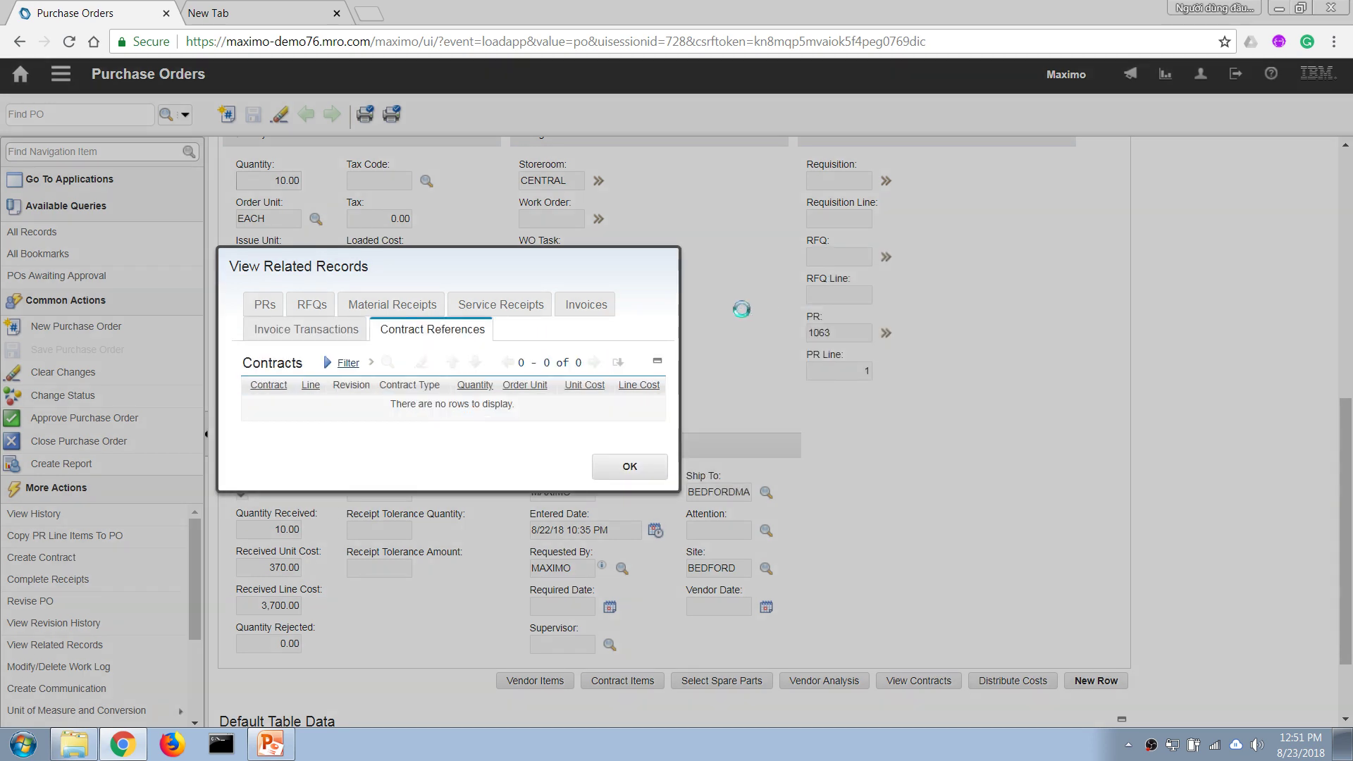
left_click(621, 466)
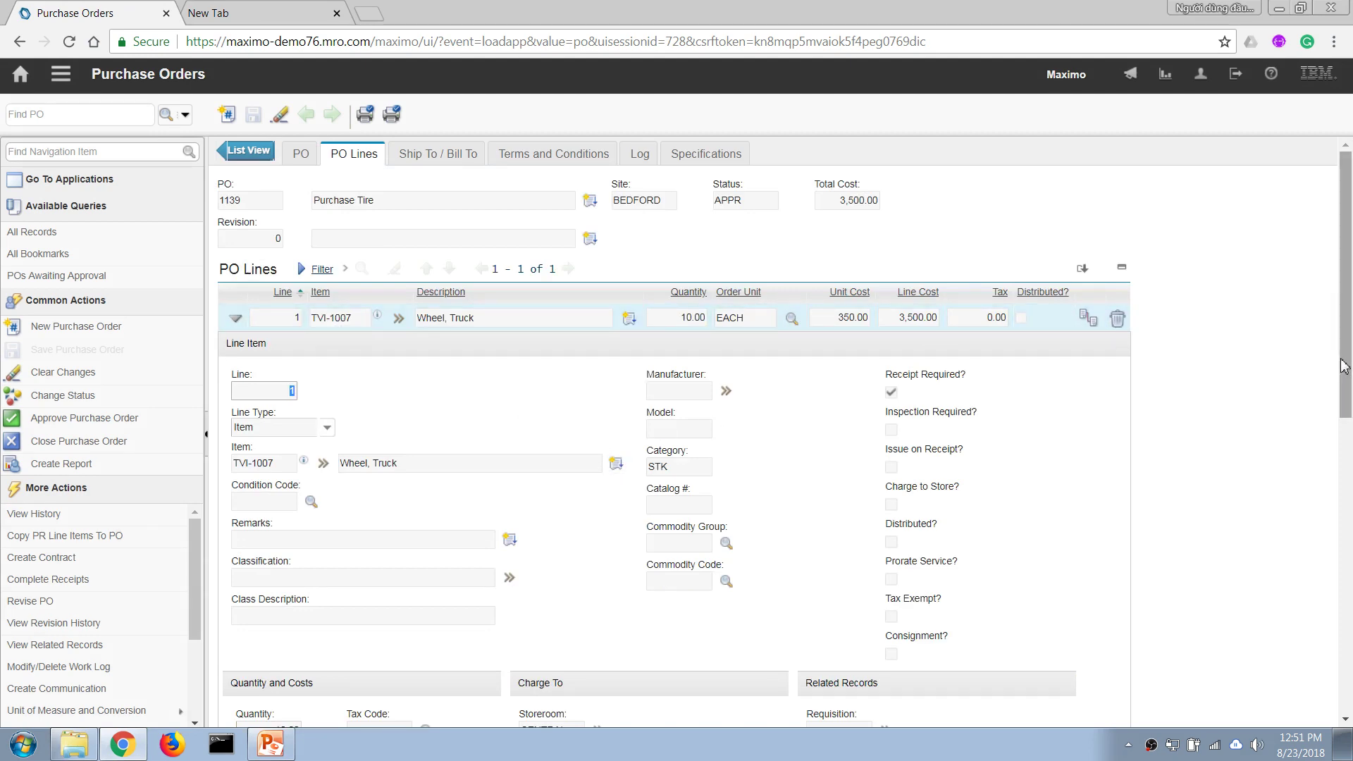
scroll(1322, 463, "down", 3)
scroll(1322, 463, "down", 5)
scroll(1229, 493, "up", 10)
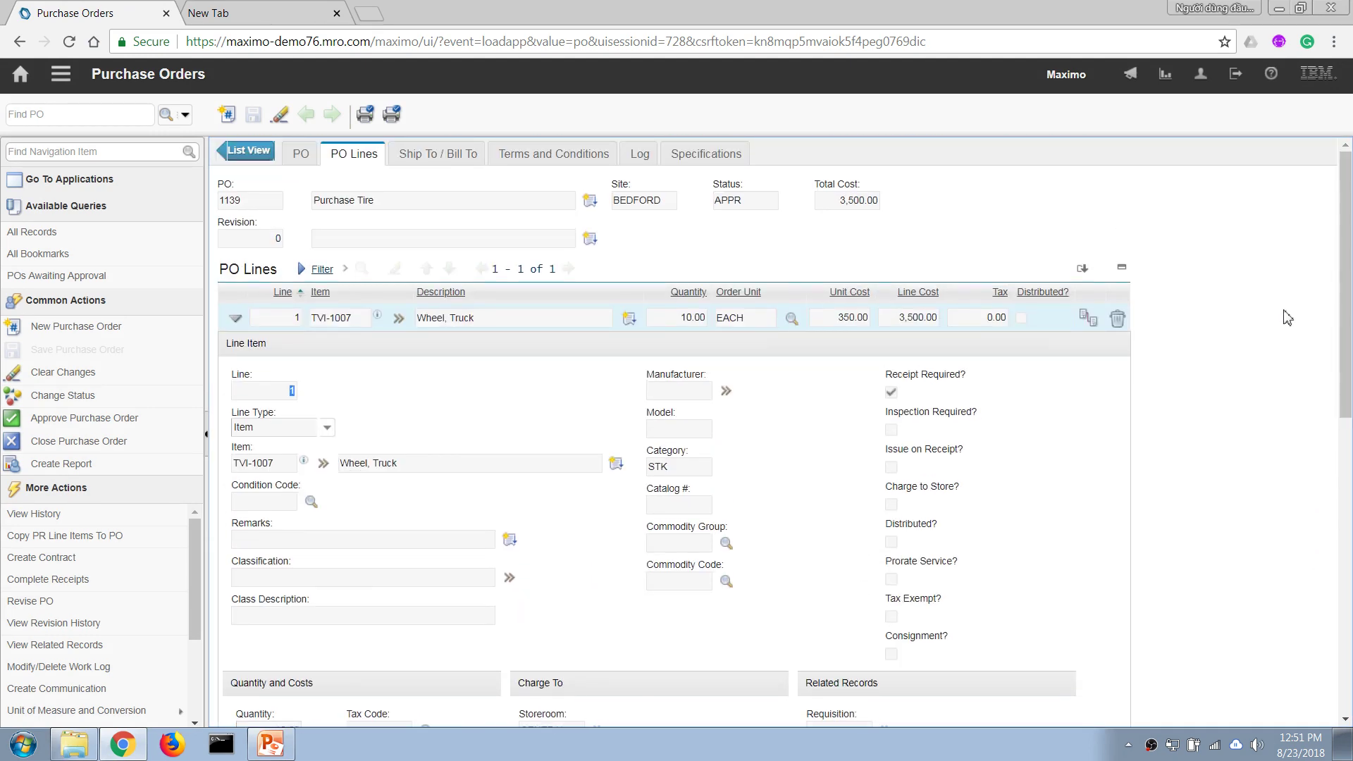